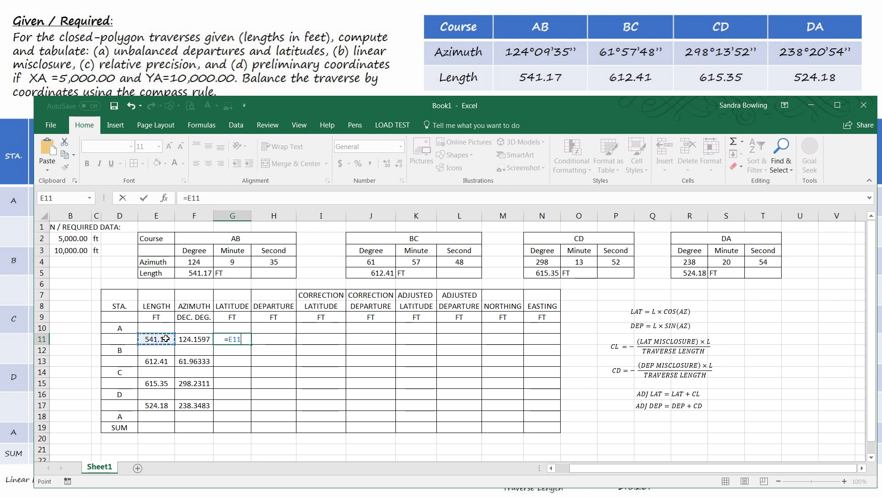
type("*cos")
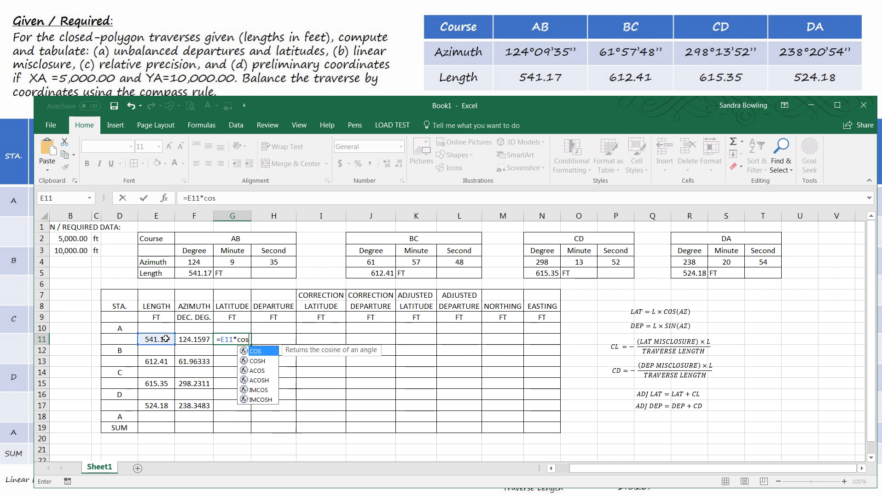
type("(")
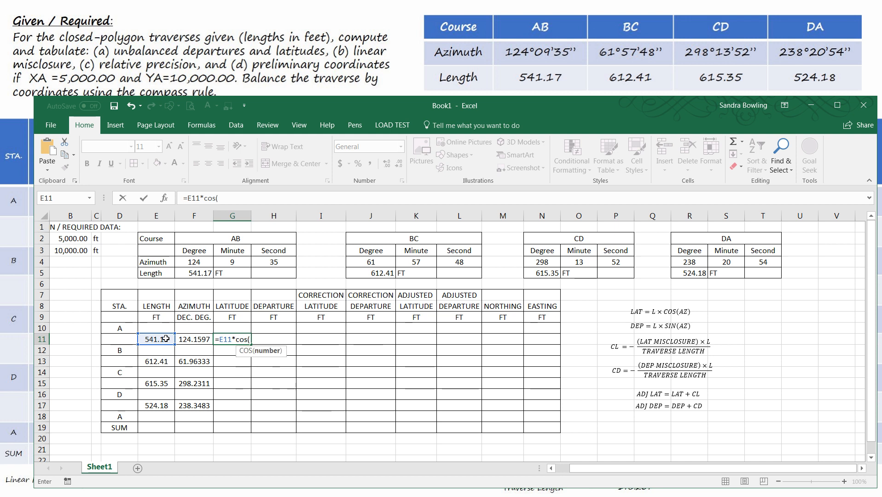
type("radi")
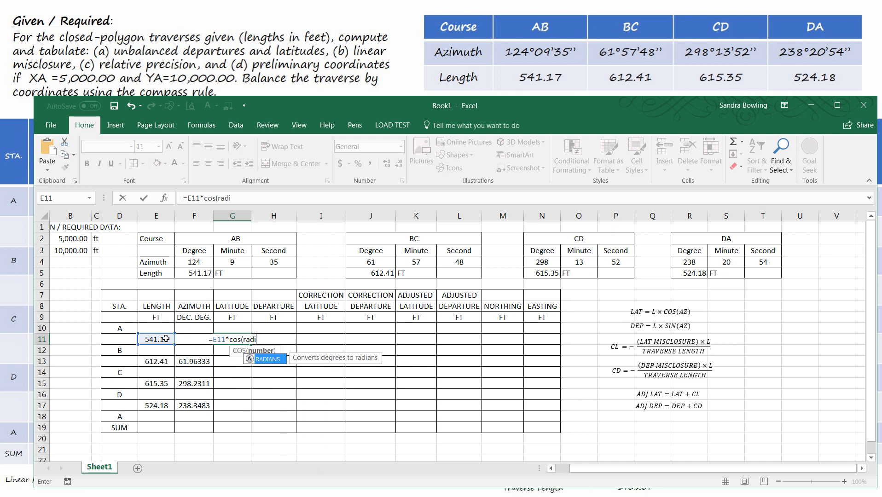
type("ans")
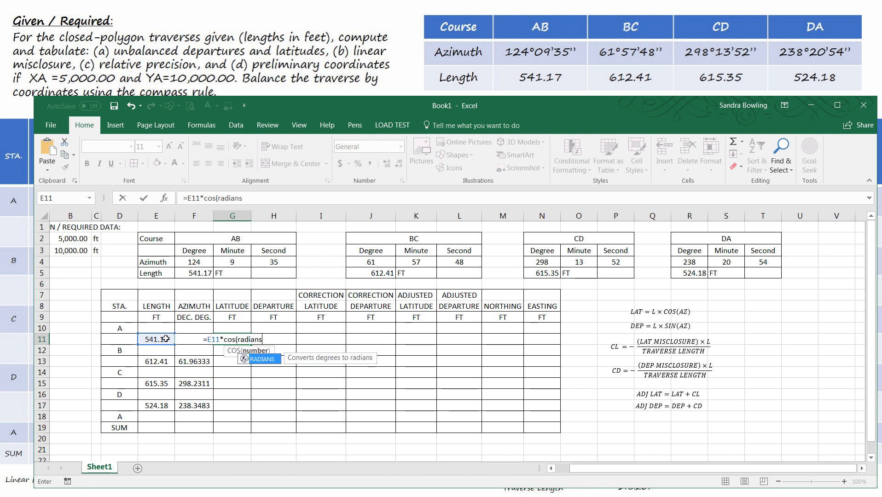
type("(")
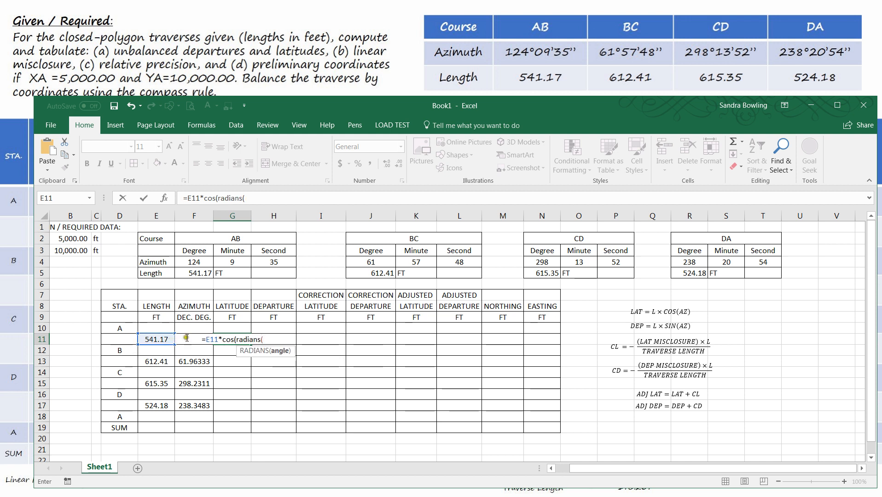
left_click(187, 335)
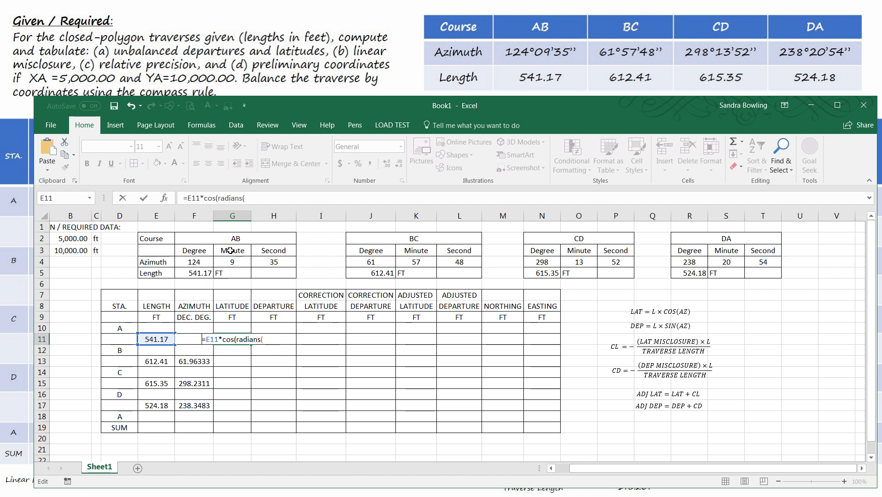
type("=")
left_click(155, 353)
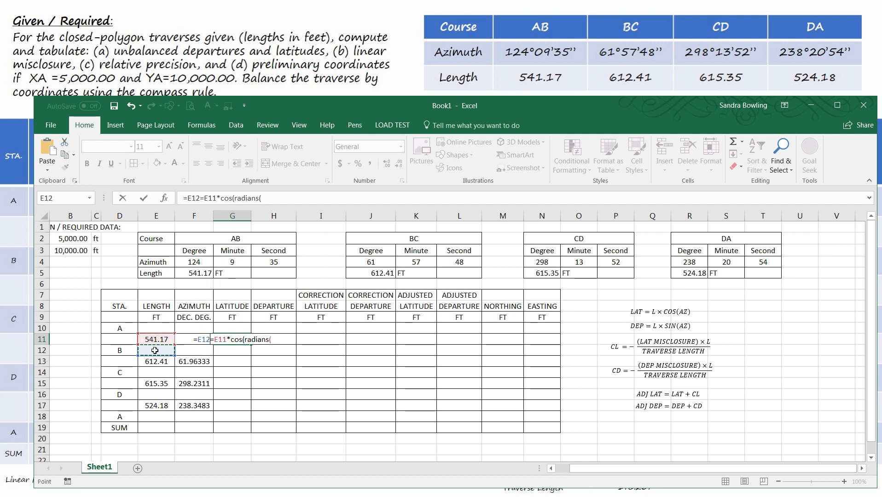
left_click_drag(174, 356, 191, 340)
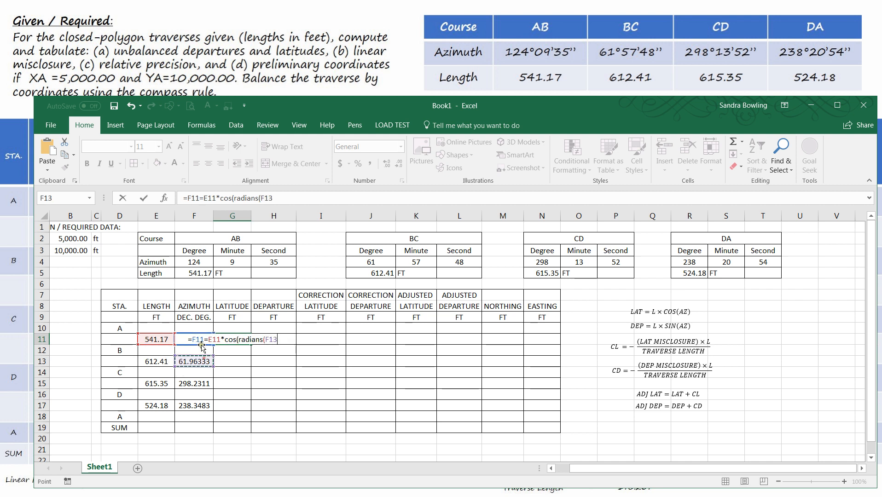
key("Escape")
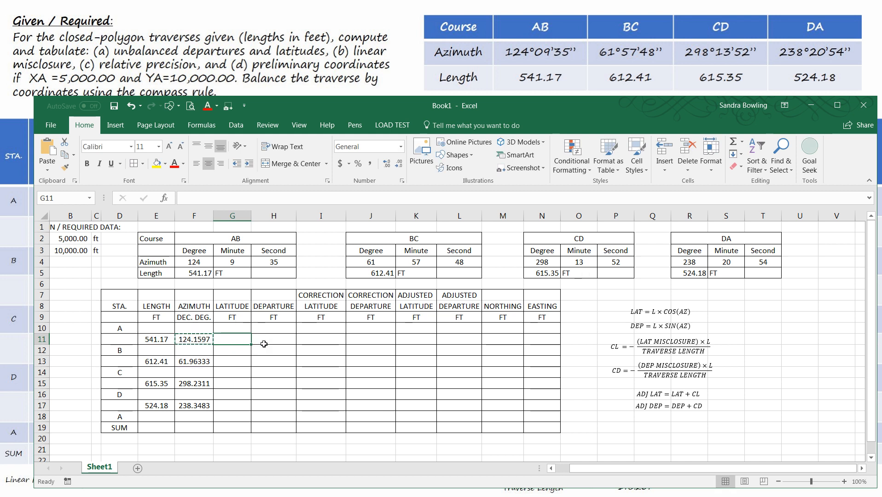
key("Escape")
Step: Widen the LATITUDE column and enter =E11*COS(RADIANS(F11)) in G11 for course AB's latitude
left_click_drag(251, 218, 305, 218)
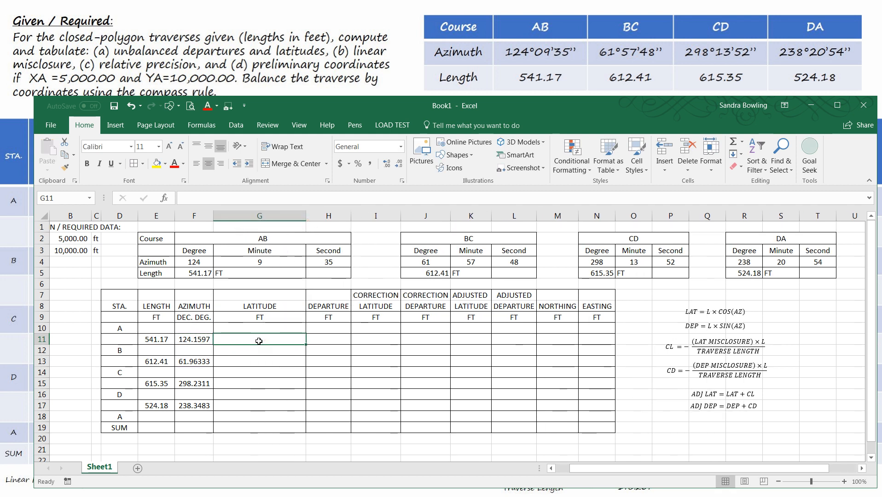
type("=")
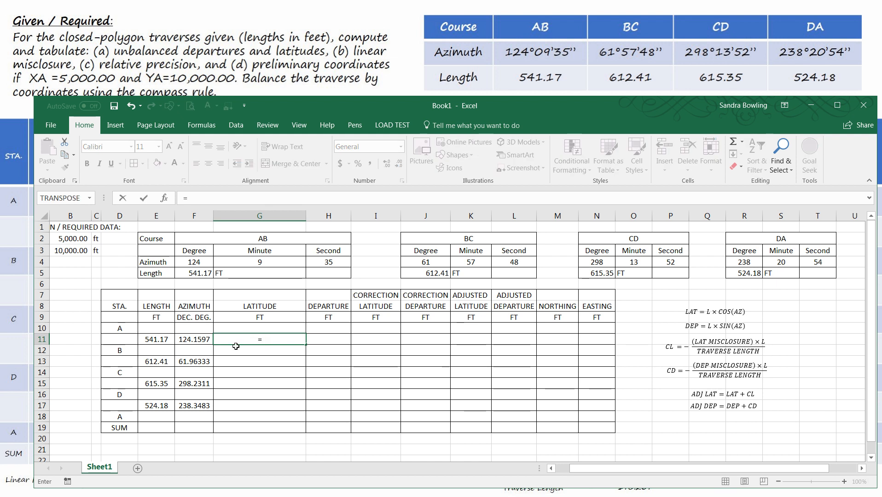
left_click(159, 339)
type("co")
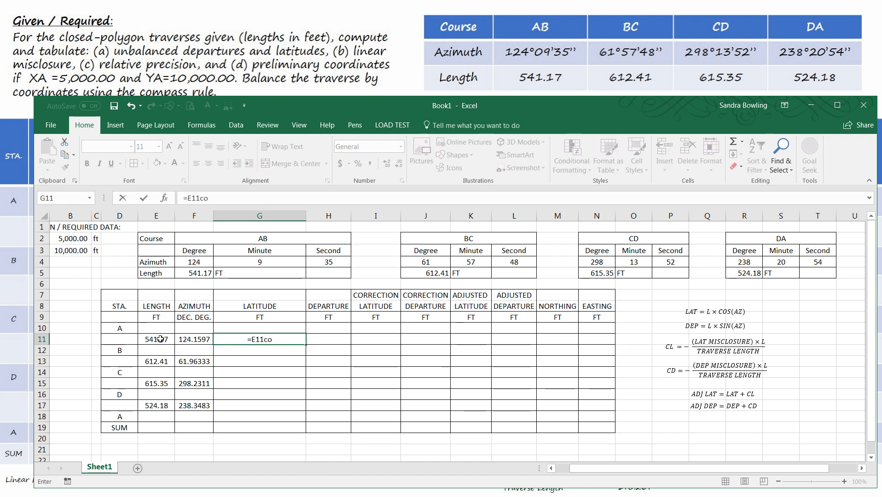
key("BackSpace")
key("BackSpace")
type("*")
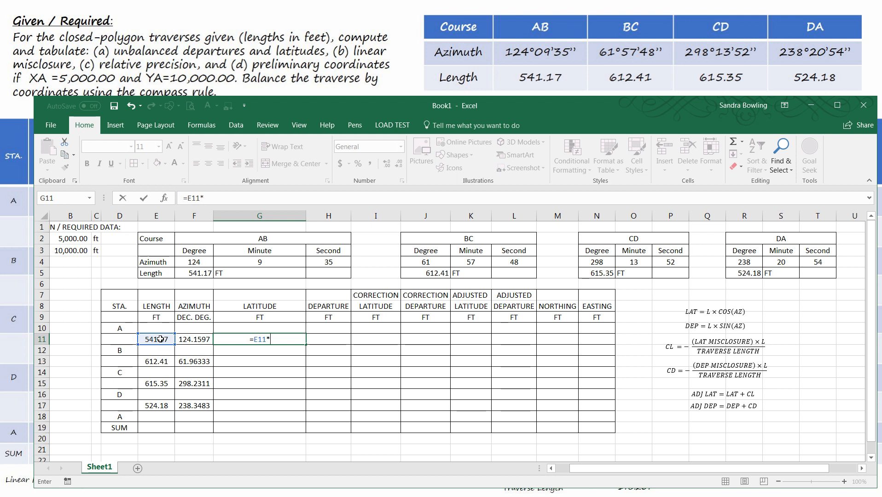
type("cos")
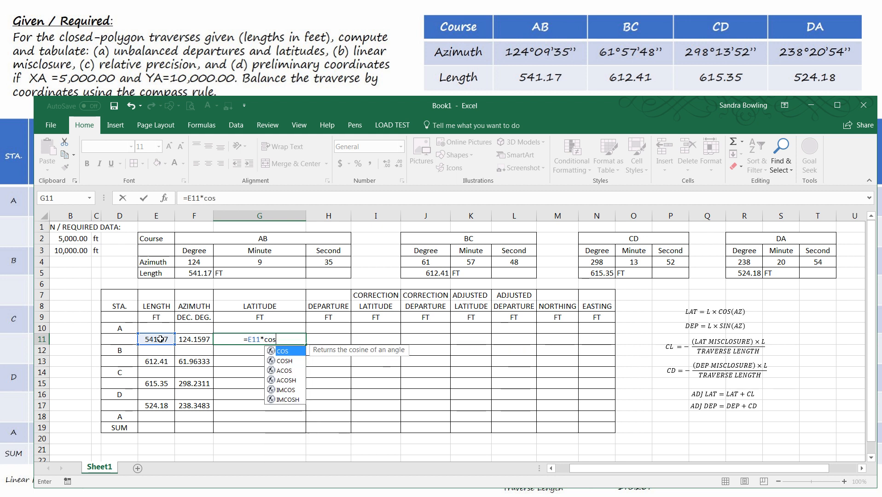
type("(")
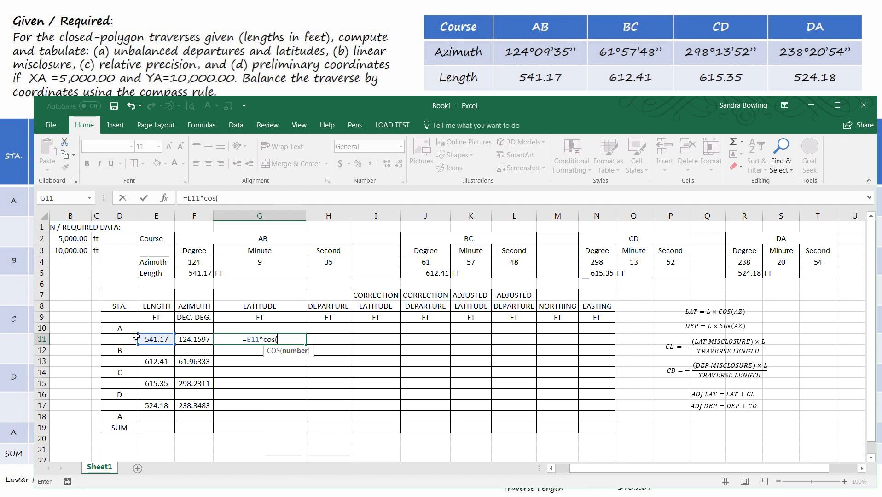
type("radia")
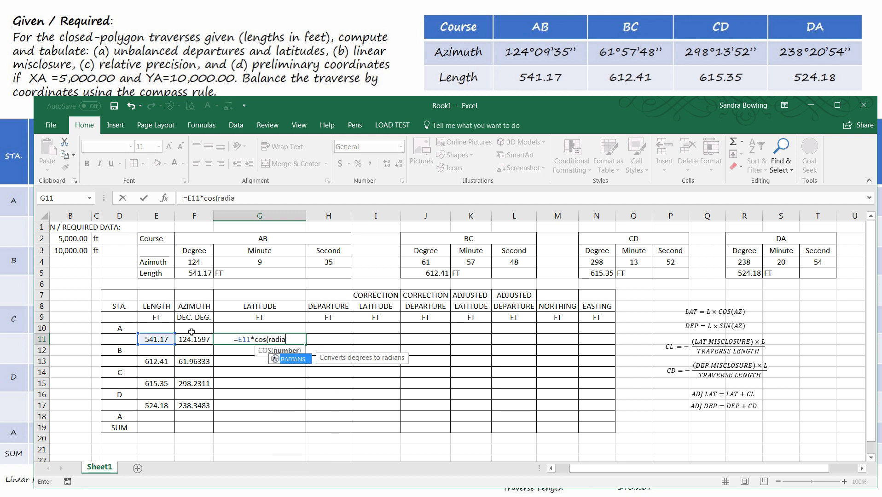
type("ns(")
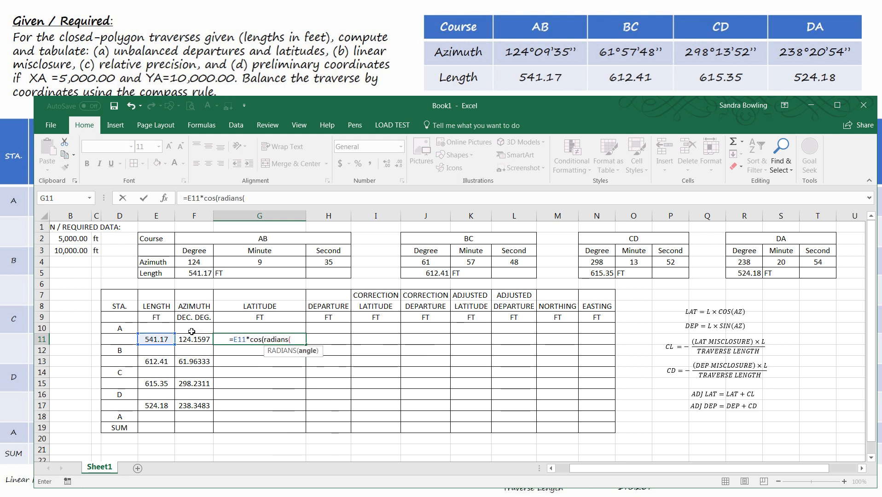
left_click(190, 339)
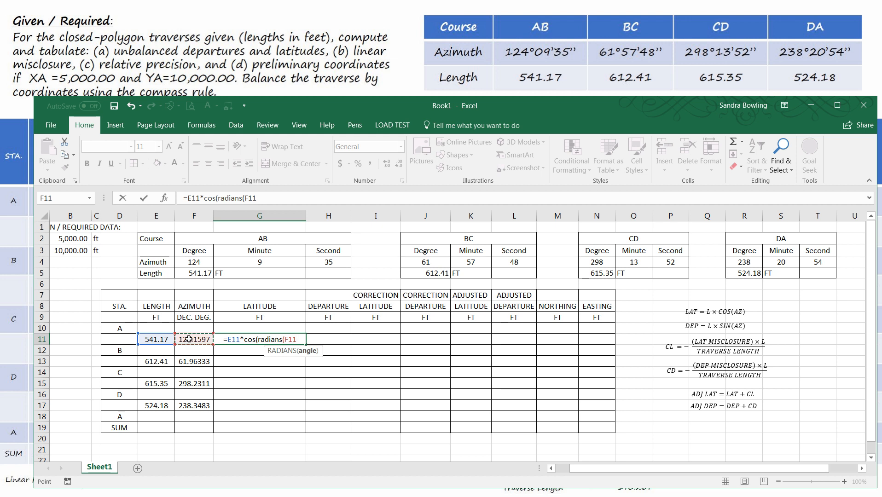
type("))")
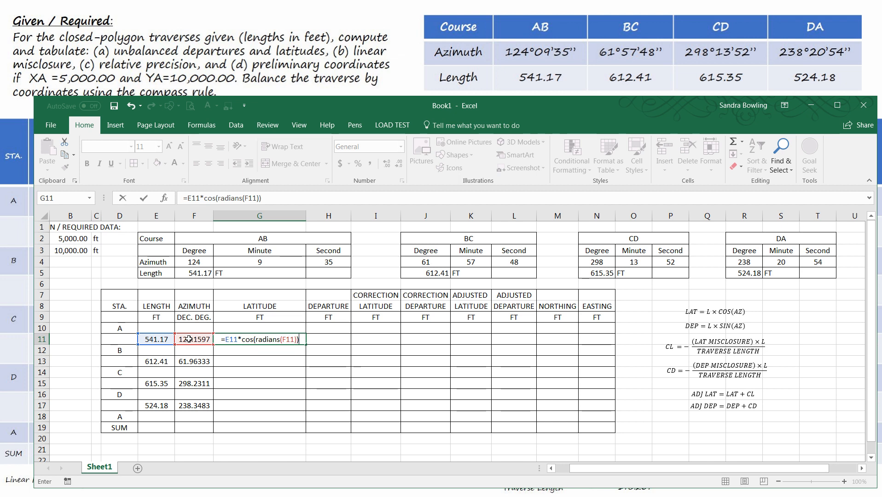
key("Return")
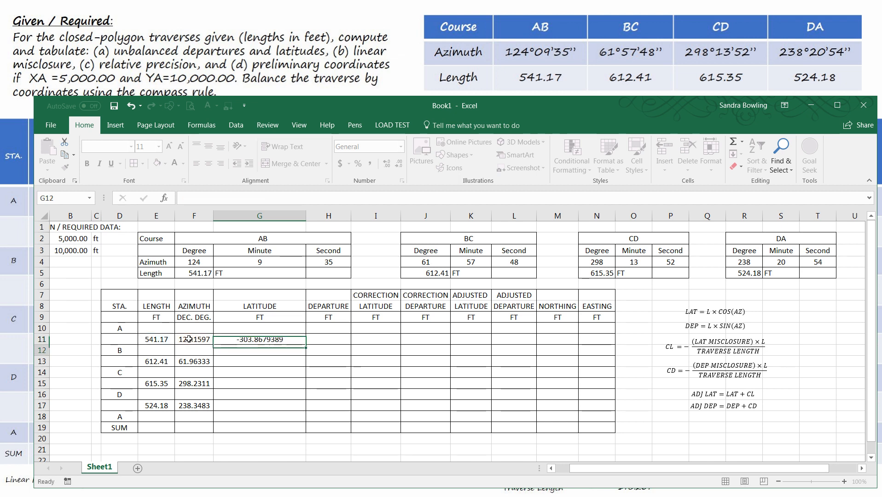
Step: Rearrange the workbook window beside the reference solution and narrow the LATITUDE column back
left_click_drag(33, 96, 184, 252)
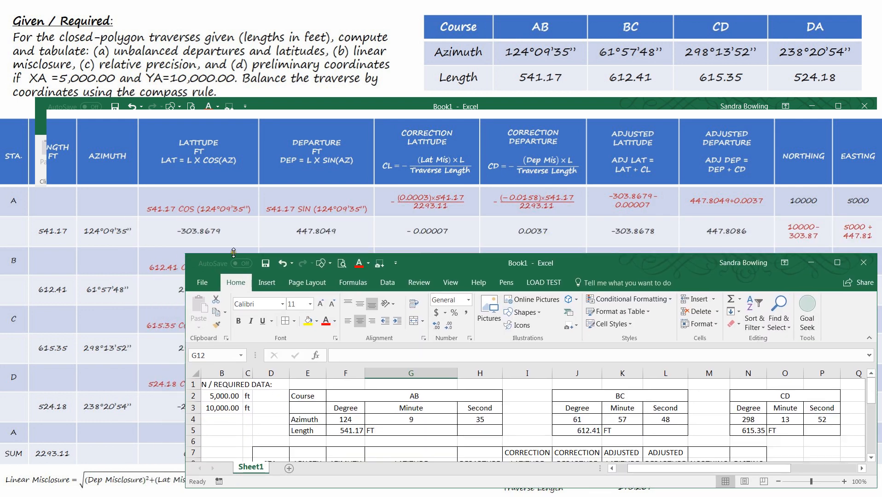
left_click_drag(185, 302, 243, 302)
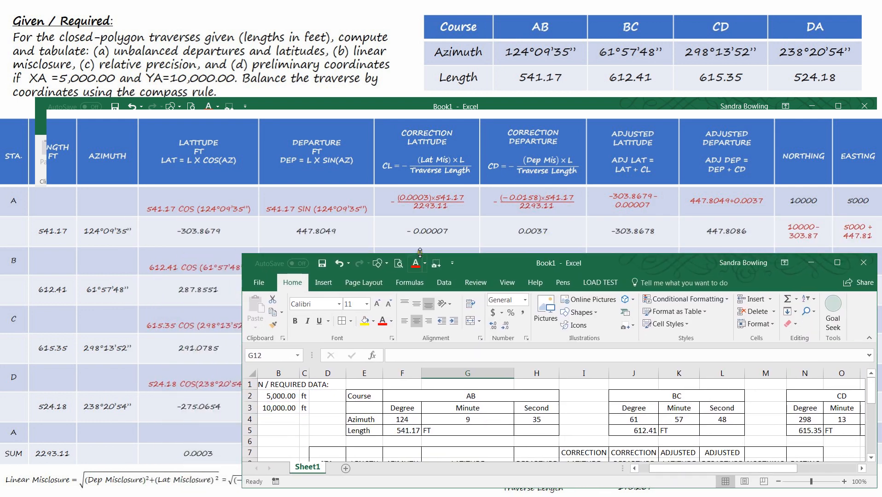
left_click_drag(419, 250, 419, 112)
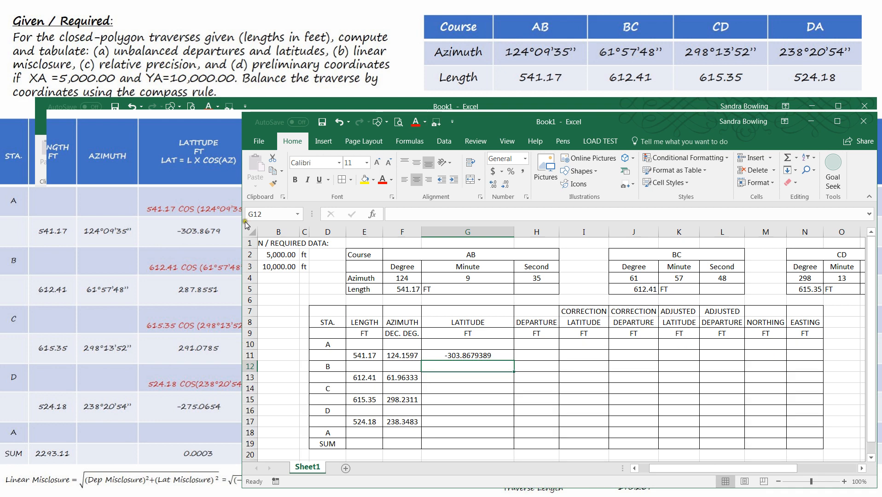
left_click_drag(240, 225, 272, 225)
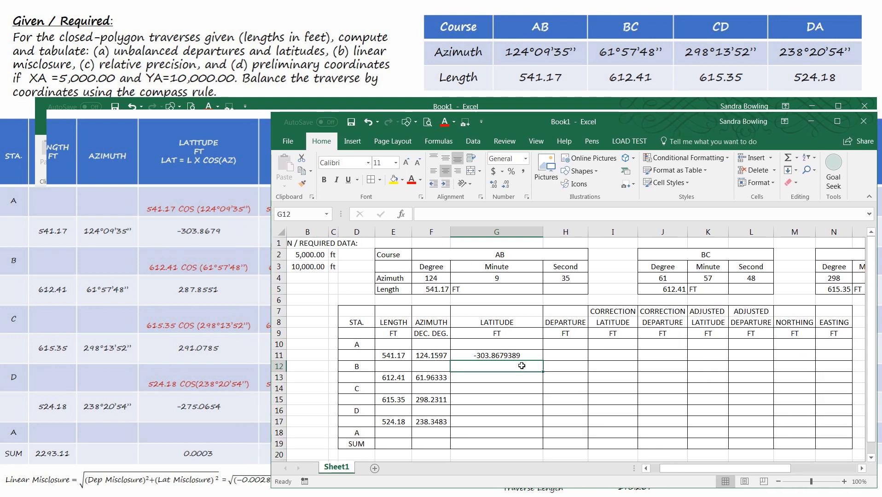
left_click(513, 384)
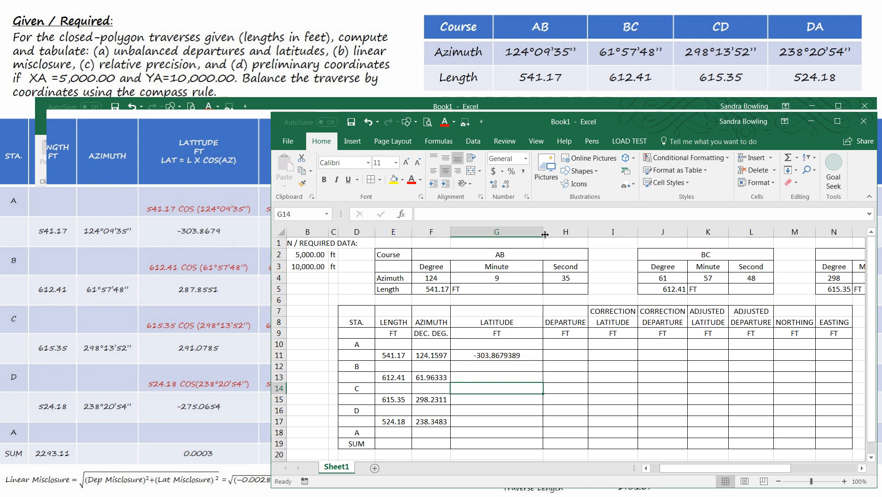
left_click_drag(543, 232, 514, 243)
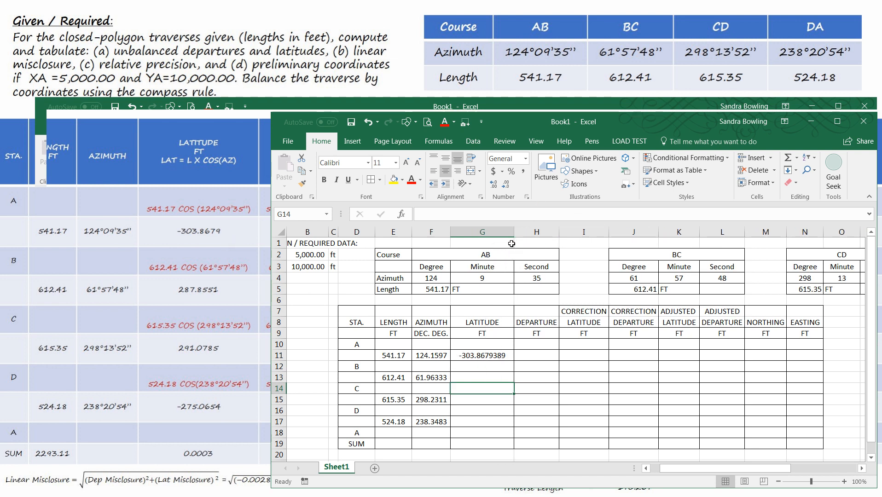
Step: Reduce the decimals shown for the G11 latitude to four places
left_click(487, 359)
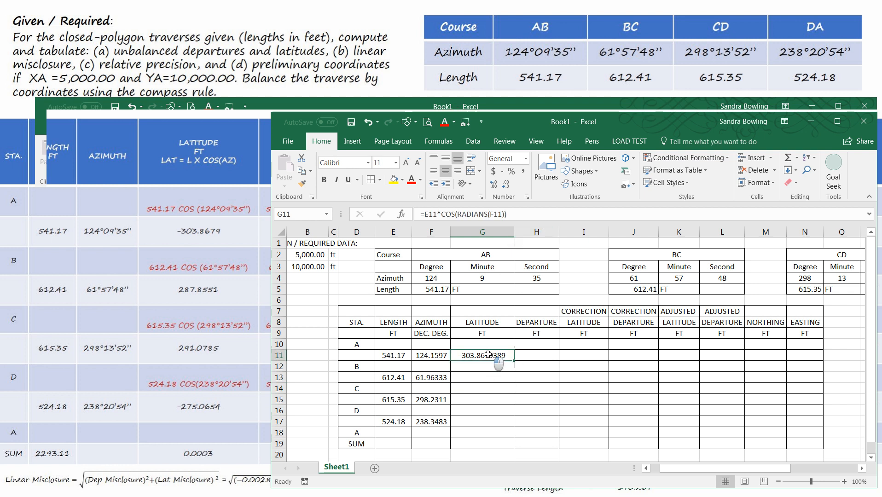
left_click(506, 186)
left_click(507, 186)
left_click(507, 186)
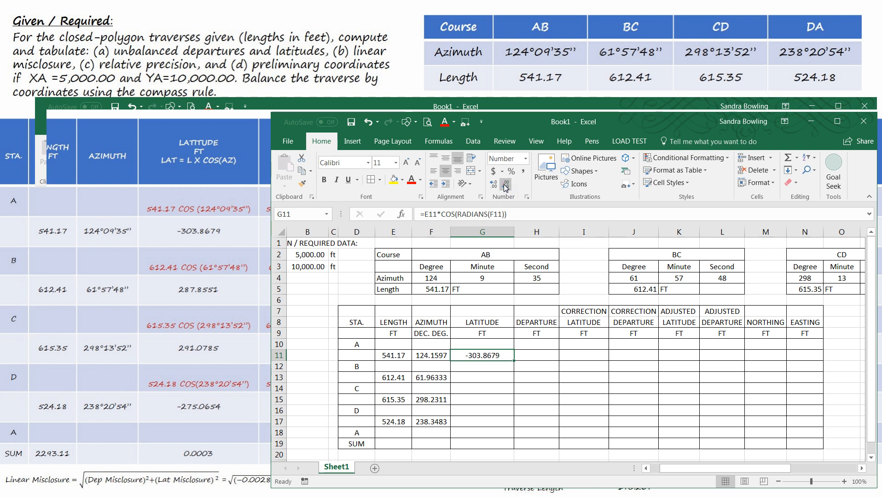
left_click(506, 186)
left_click(495, 185)
left_click(518, 214)
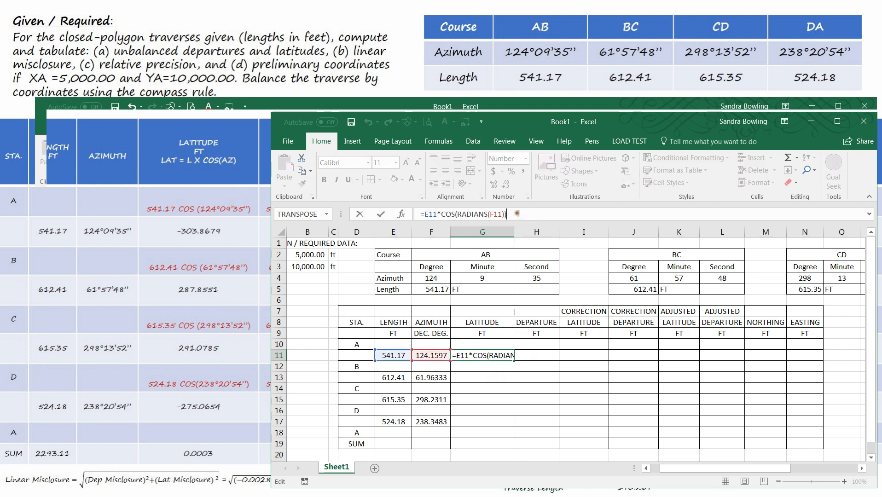
left_click(524, 381)
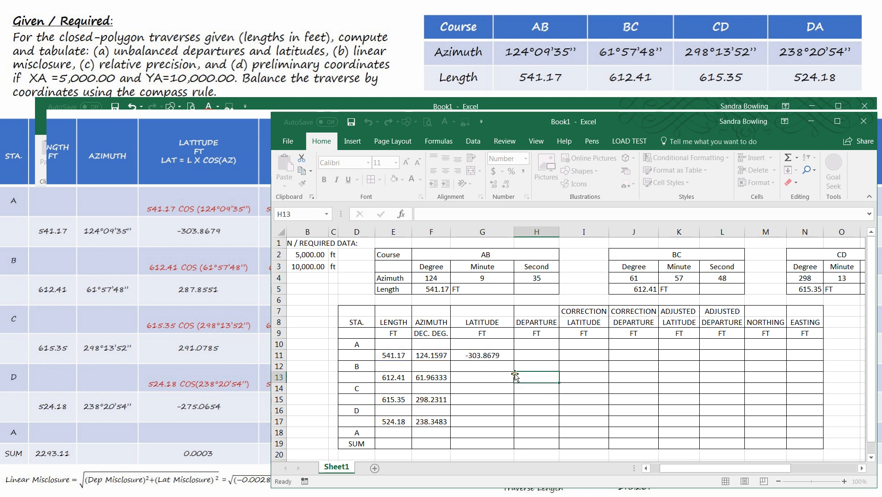
Step: Copy the G11 latitude formula into G13, G15 and G17 for courses BC, CD and DA
left_click(496, 353)
key("ctrl+c")
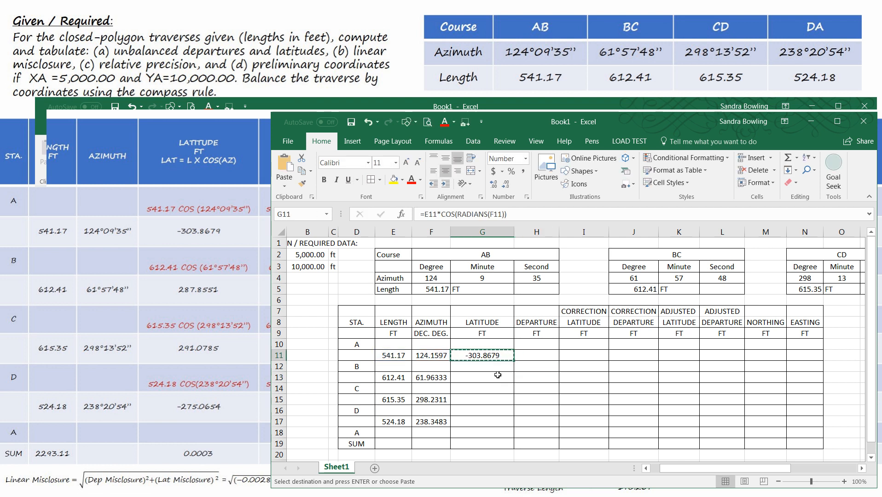
left_click(488, 379)
key("ctrl+v")
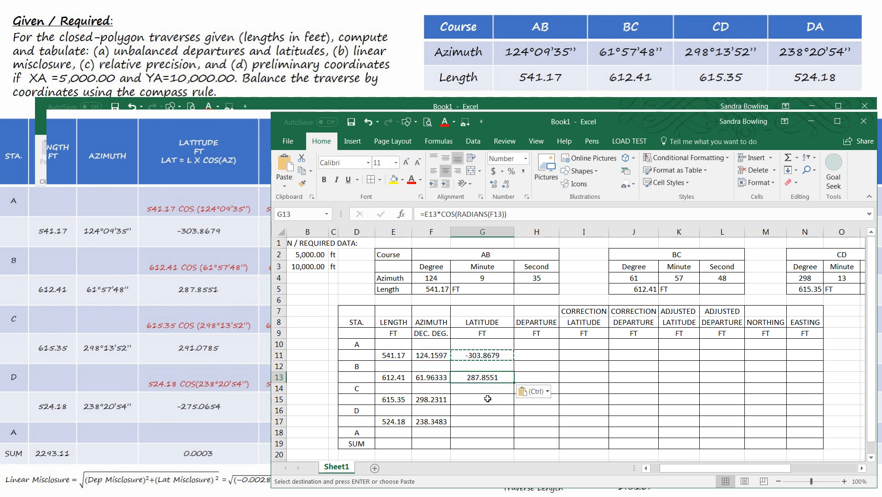
left_click(477, 399)
key("ctrl+v")
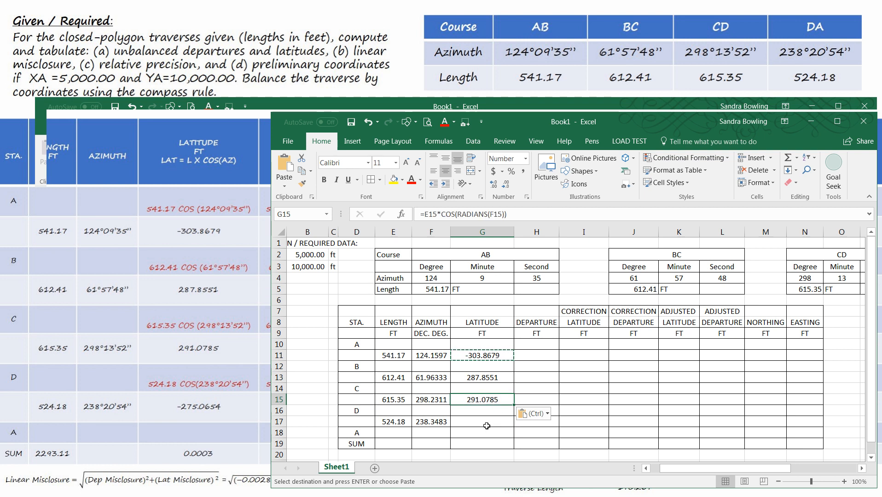
left_click(502, 422)
key("ctrl+v")
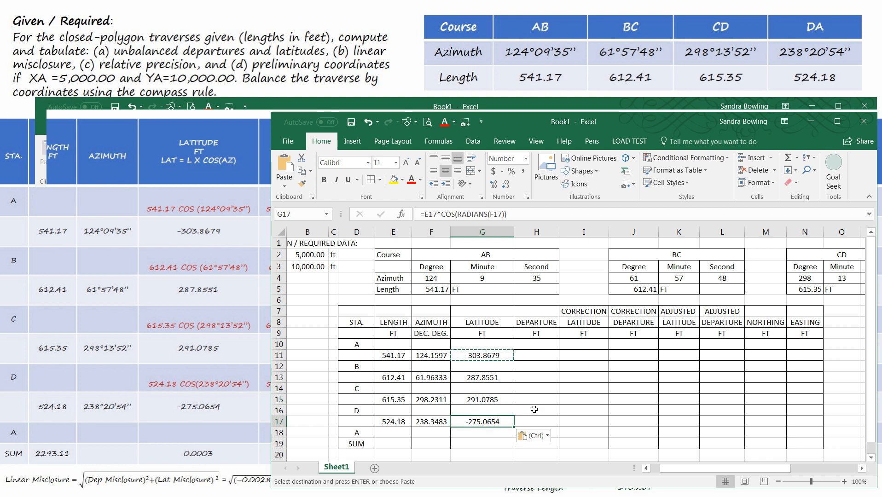
left_click(567, 402)
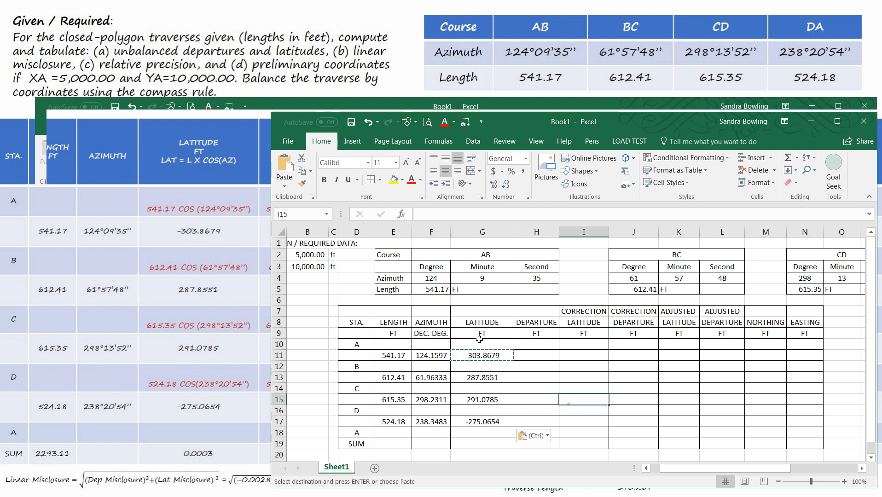
Step: Enter =E11*SIN(RADIANS(F11)) in H11 to compute course AB's departure
left_click(468, 442)
key("Escape")
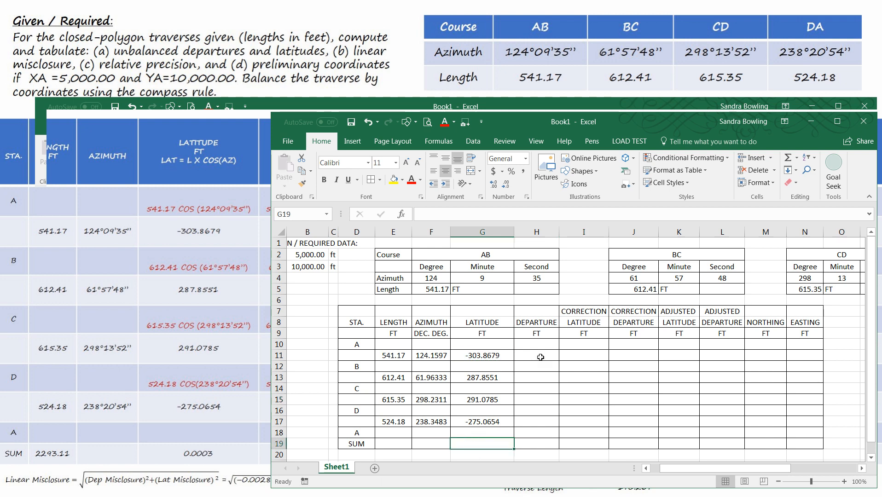
left_click(540, 357)
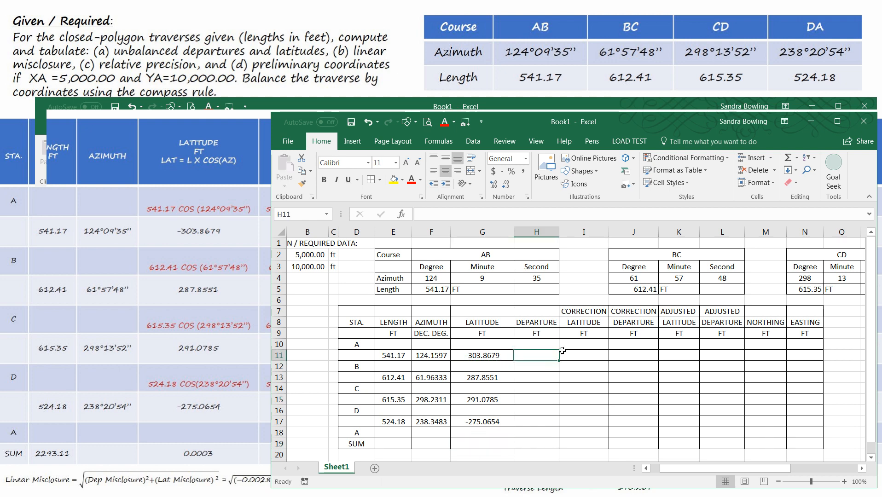
type("=")
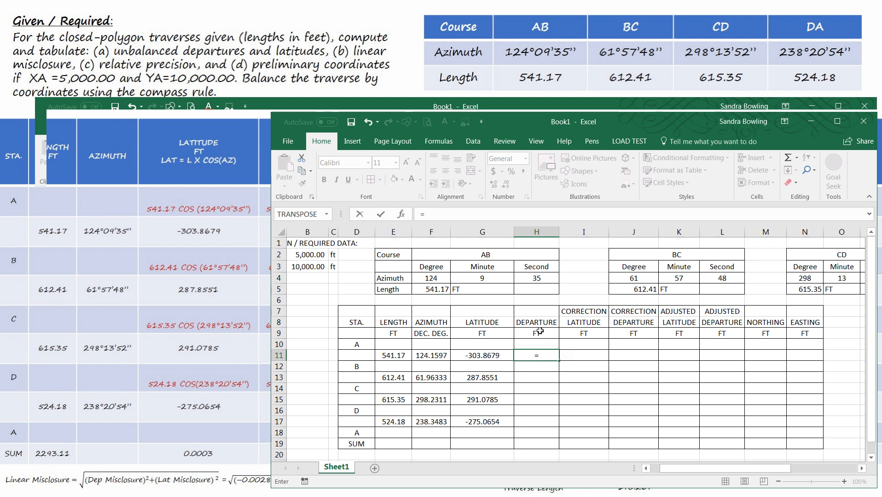
left_click(389, 361)
type("*")
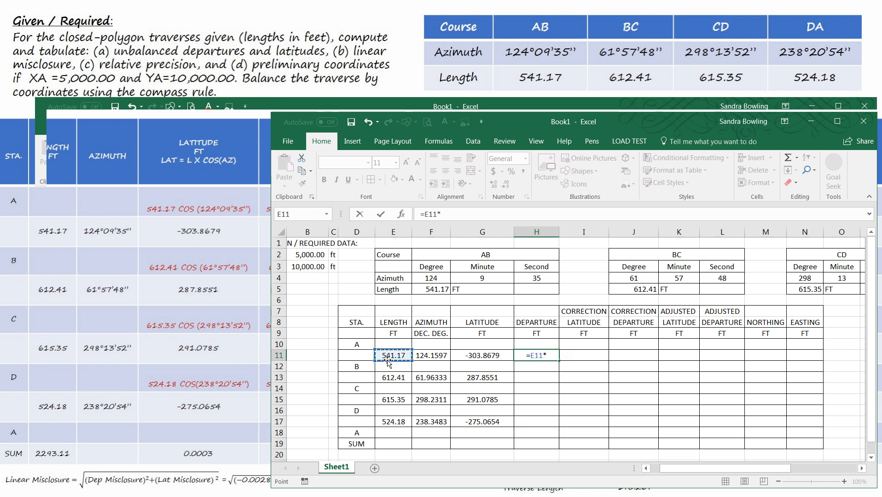
type("sin")
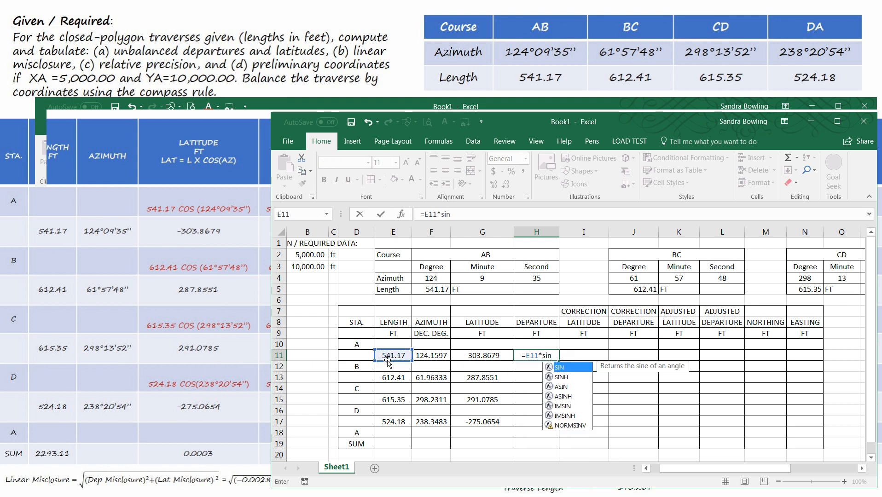
type("(ra")
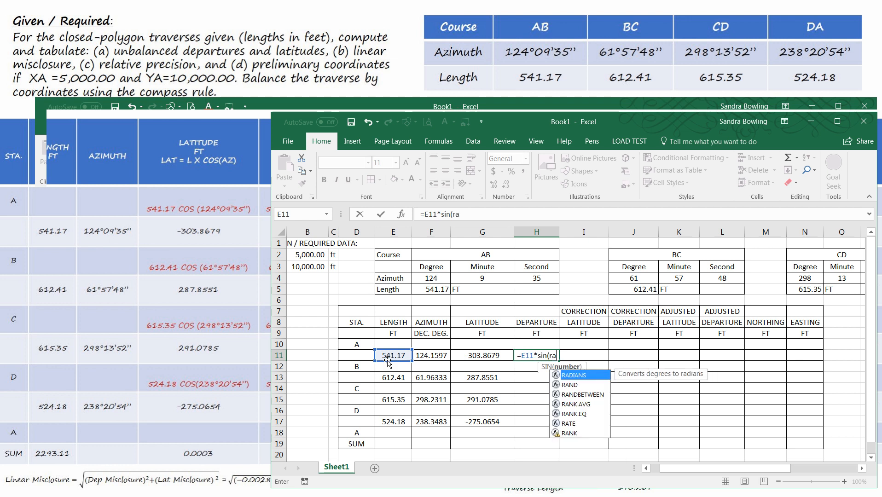
type("dian")
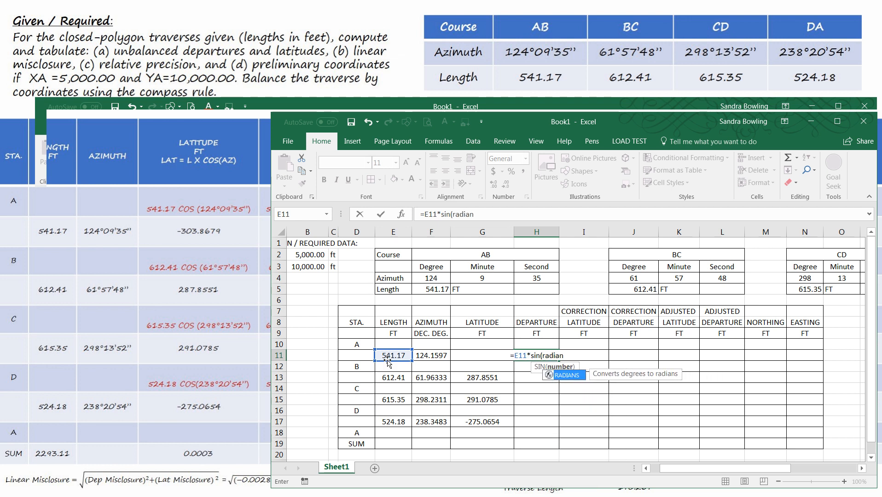
type("s(")
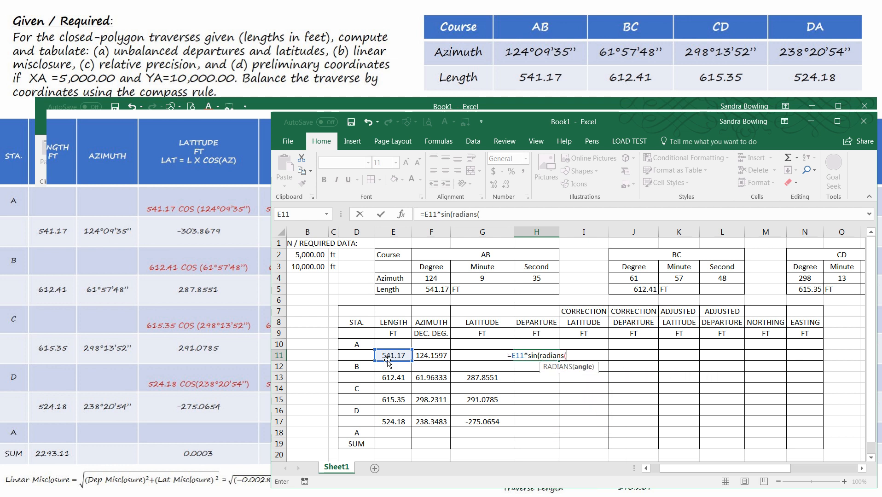
left_click(425, 356)
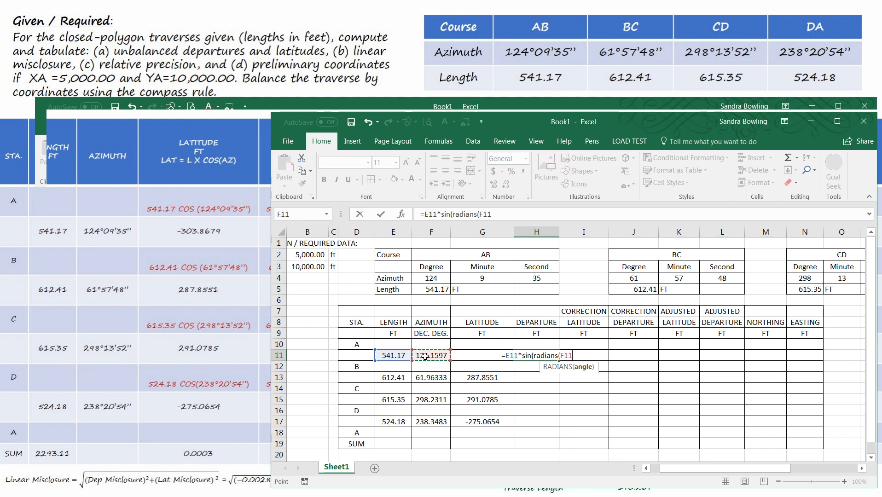
type("))")
key("Return")
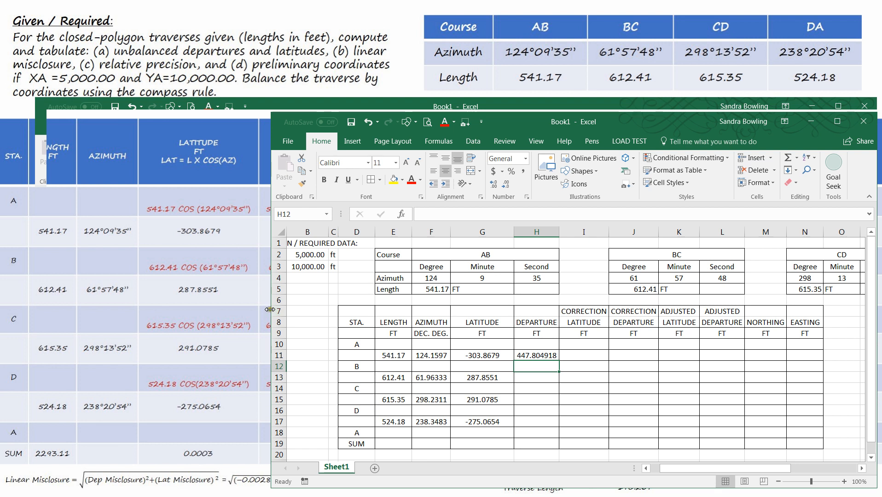
Step: Widen the workbook window and copy the H11 departure formula into H13, H15 and H17 for courses BC, CD and DA
left_click_drag(271, 307, 384, 306)
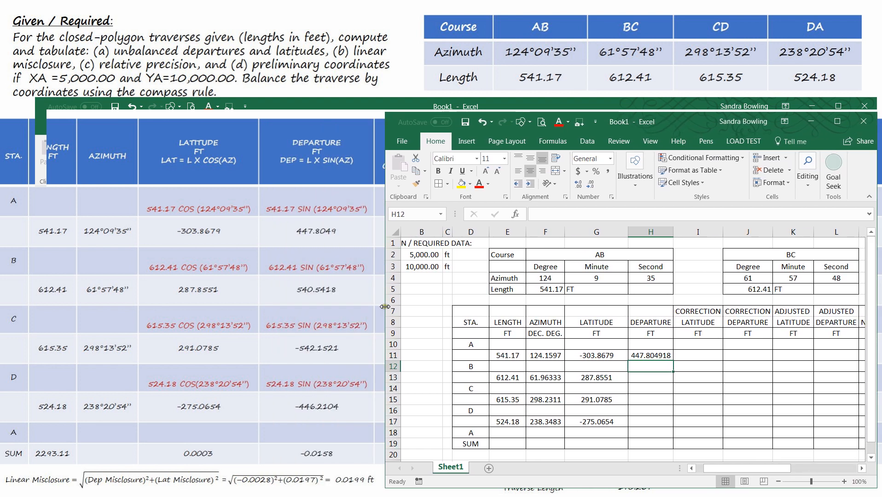
left_click(662, 355)
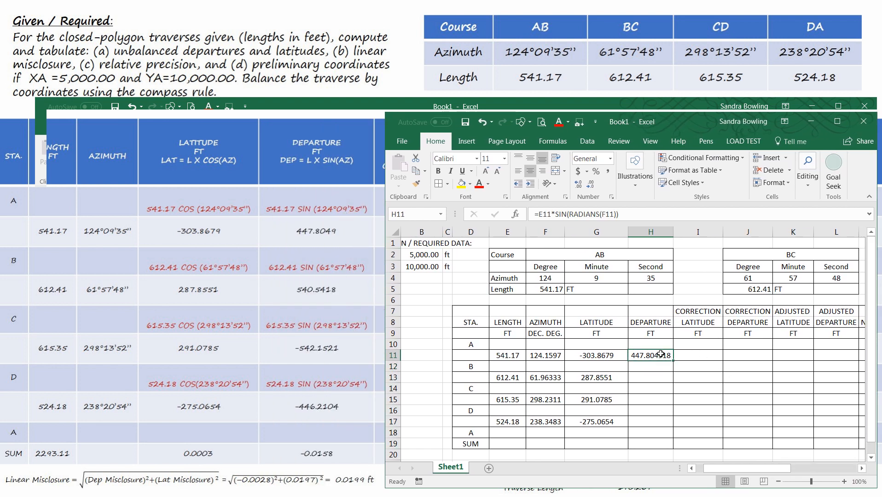
key("ctrl+c")
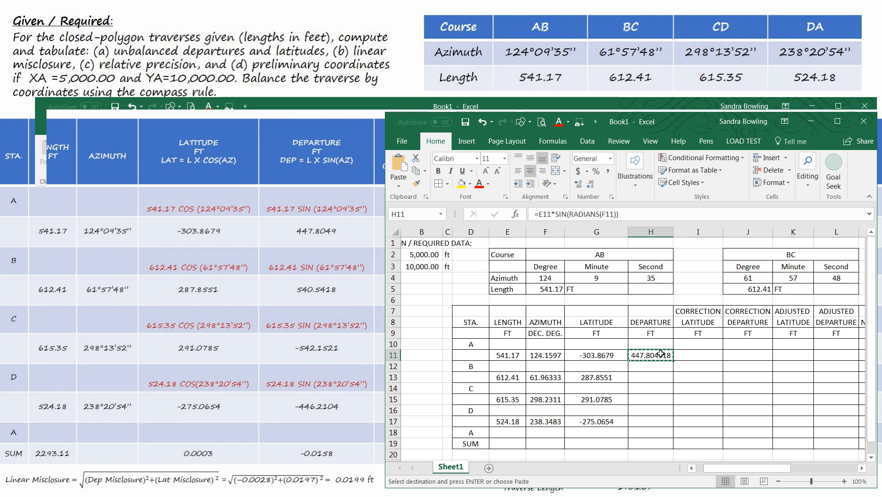
left_click(654, 377)
key("ctrl+v")
left_click(657, 400)
key("ctrl+v")
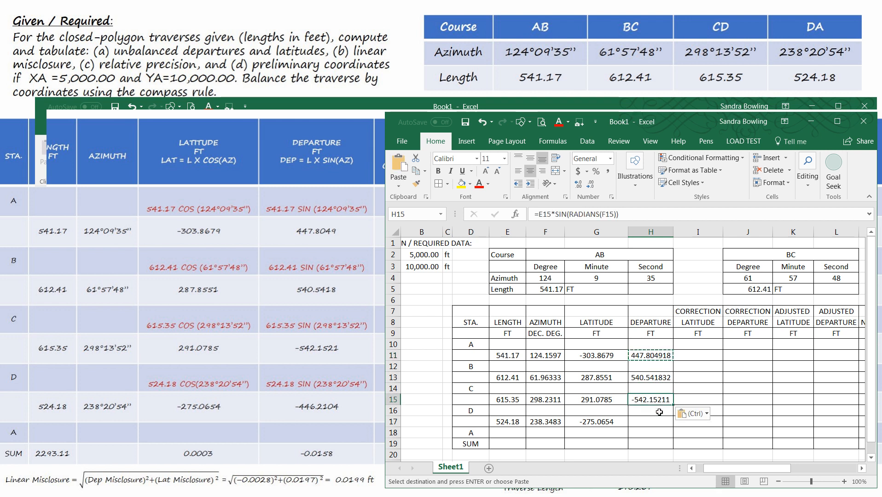
left_click(657, 421)
key("ctrl+v")
left_click(714, 402)
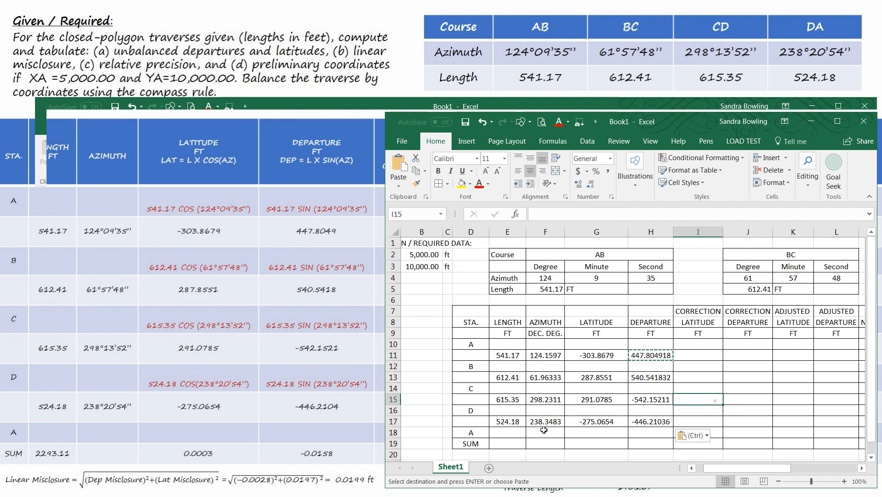
key("Escape")
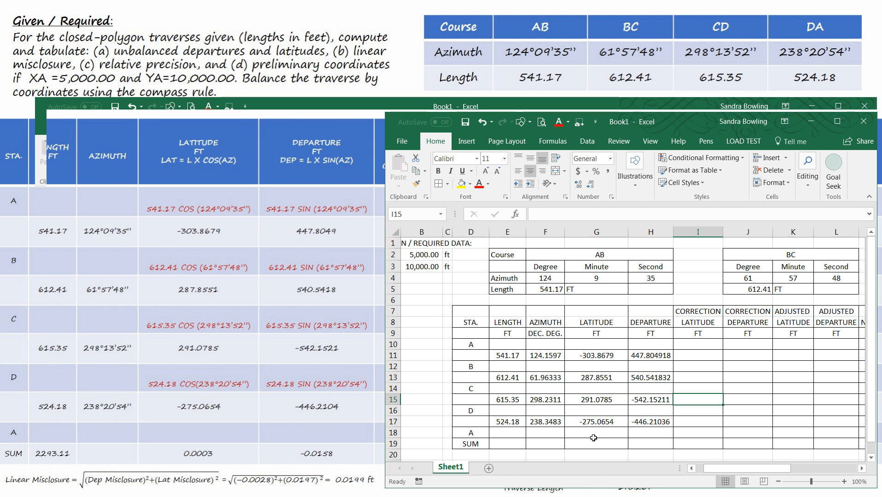
Step: Total the course lengths in E19 with =SUM(E11:E17)
left_click(512, 445)
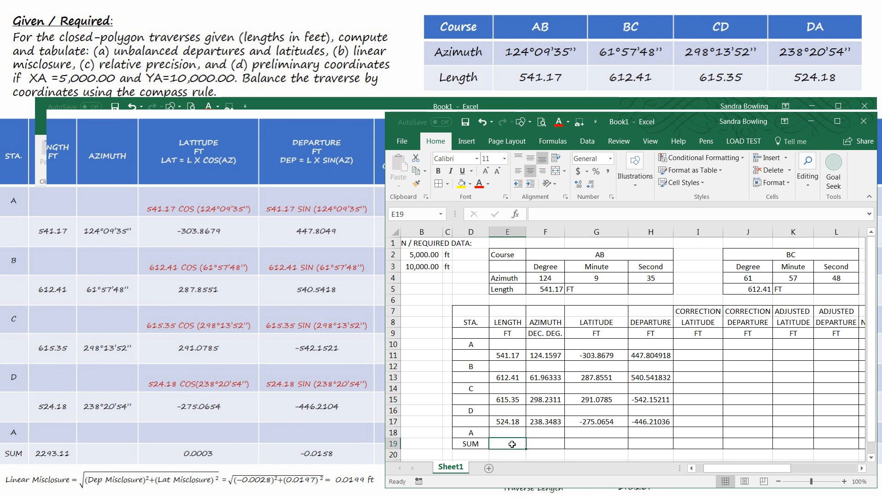
type("=su")
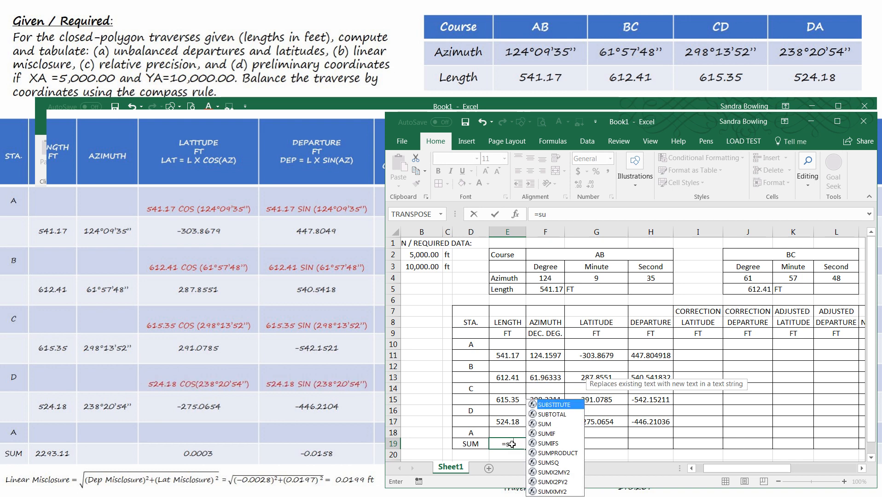
type("m")
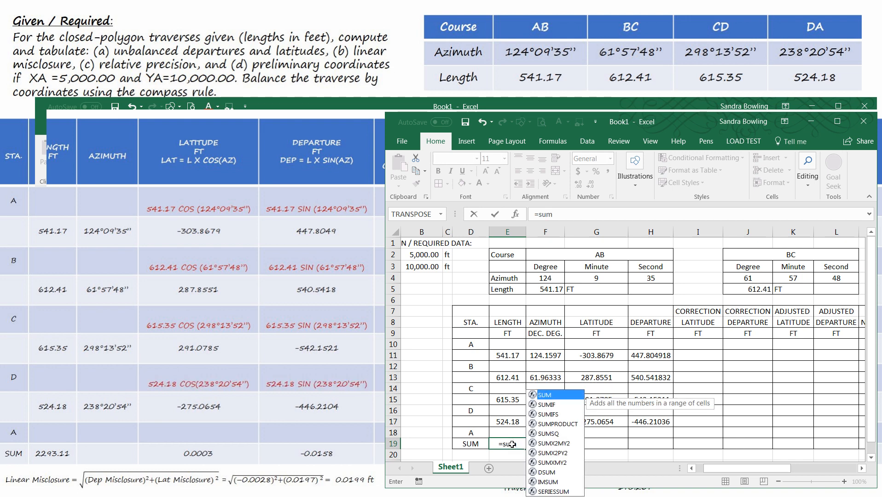
type("(")
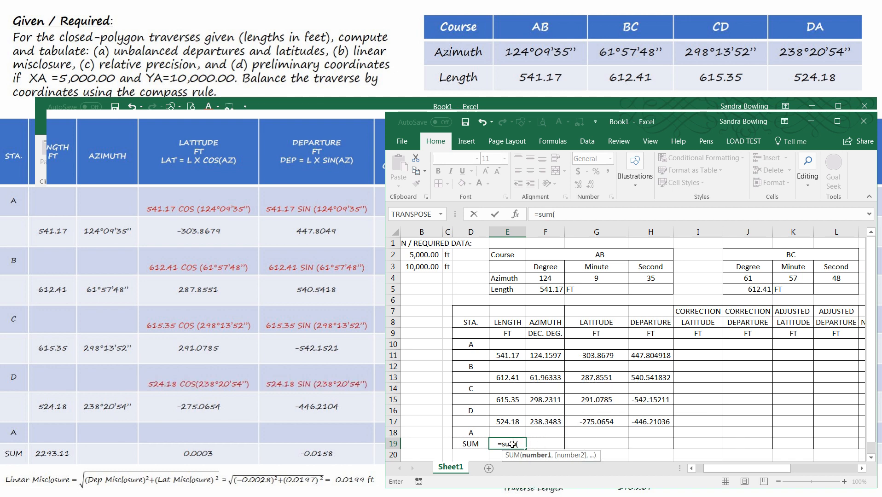
left_click_drag(513, 358, 513, 424)
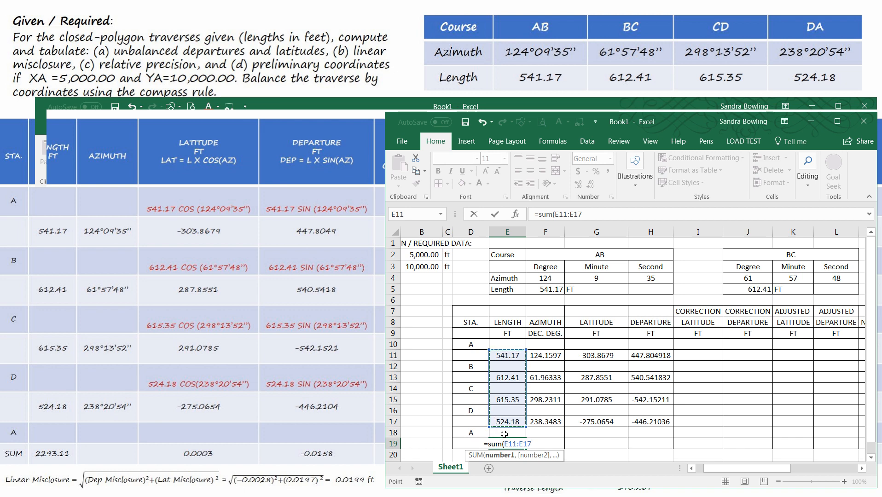
type(")")
key("Return")
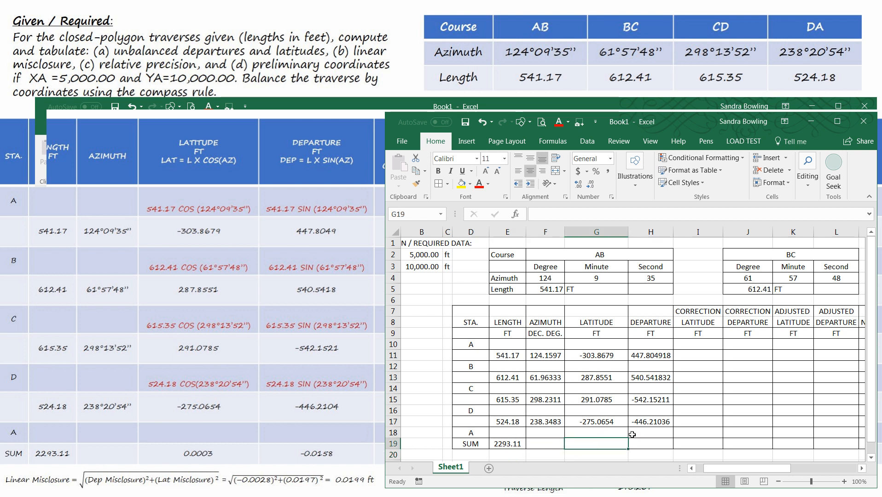
type("=sum")
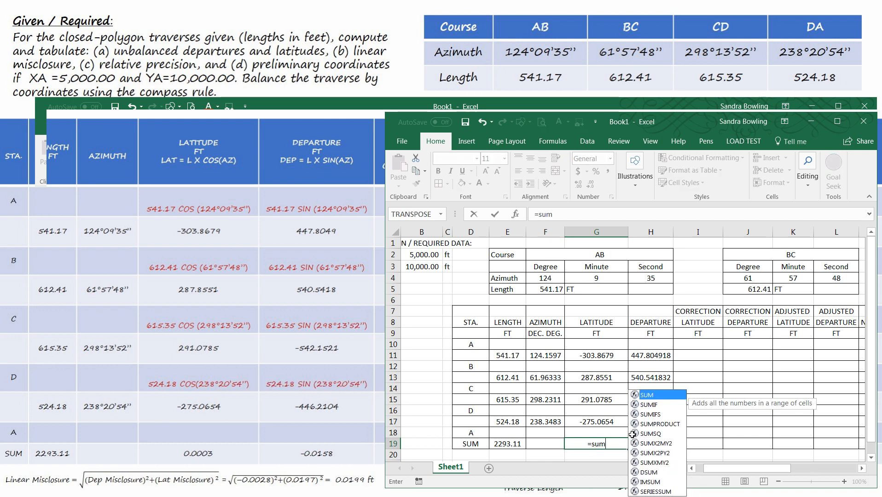
type("(")
left_click(594, 356)
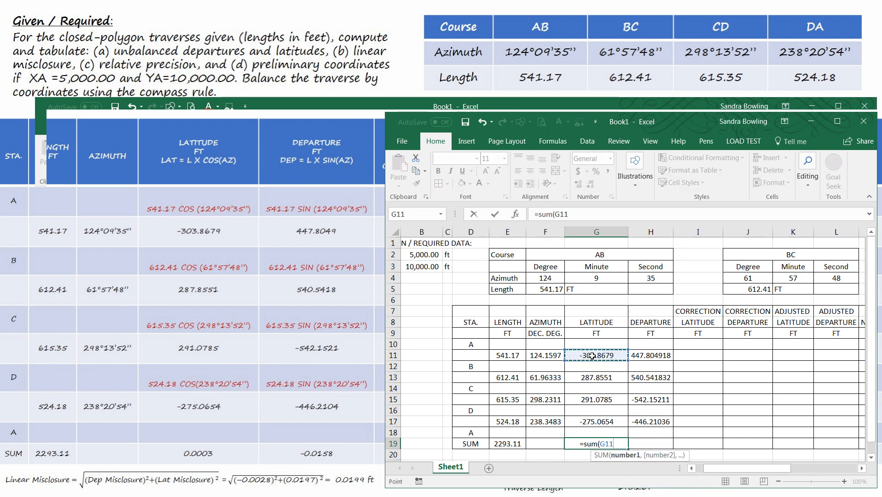
type("+")
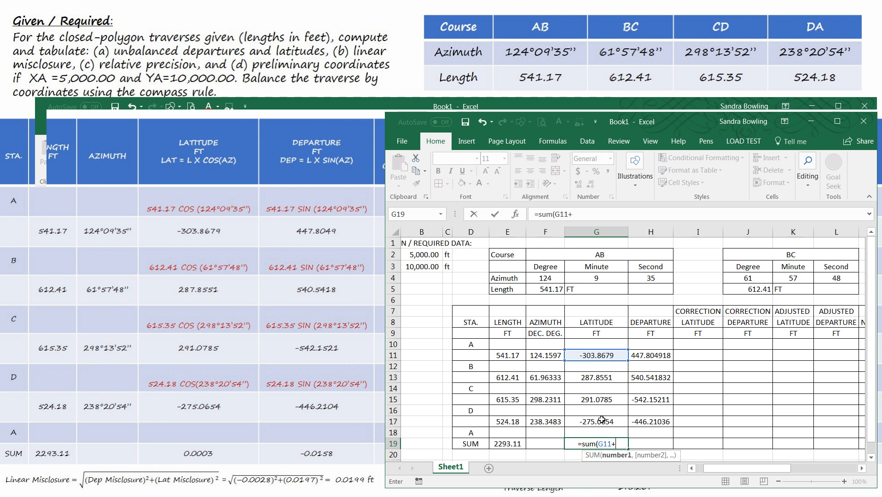
key("Escape")
Step: Sum the latitudes in G19 with =G11+G13+G15+G17
type("=")
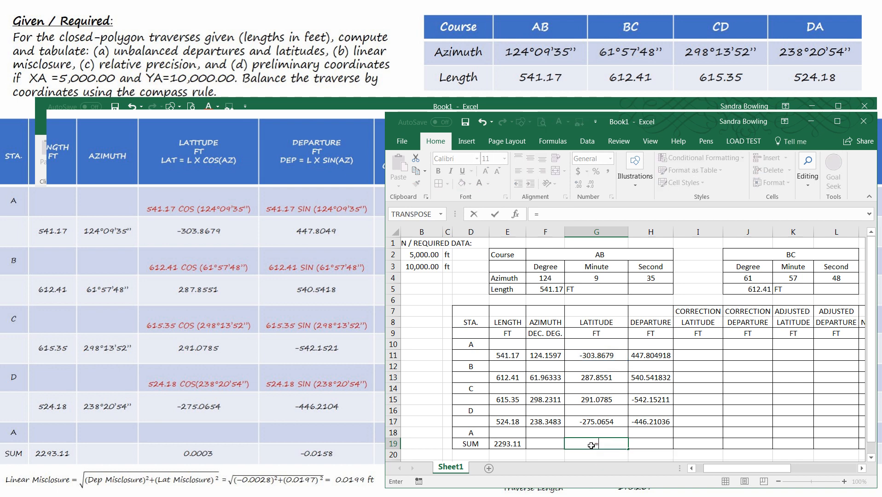
left_click(590, 357)
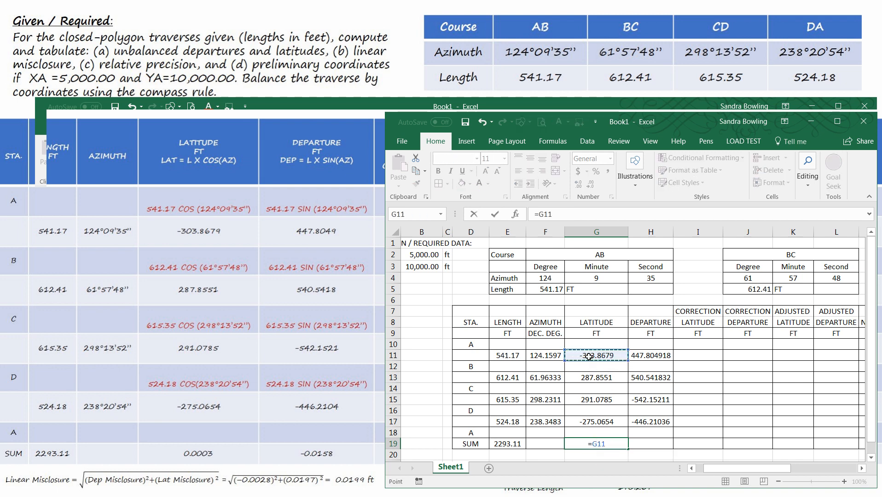
type("+")
left_click(598, 378)
type("+")
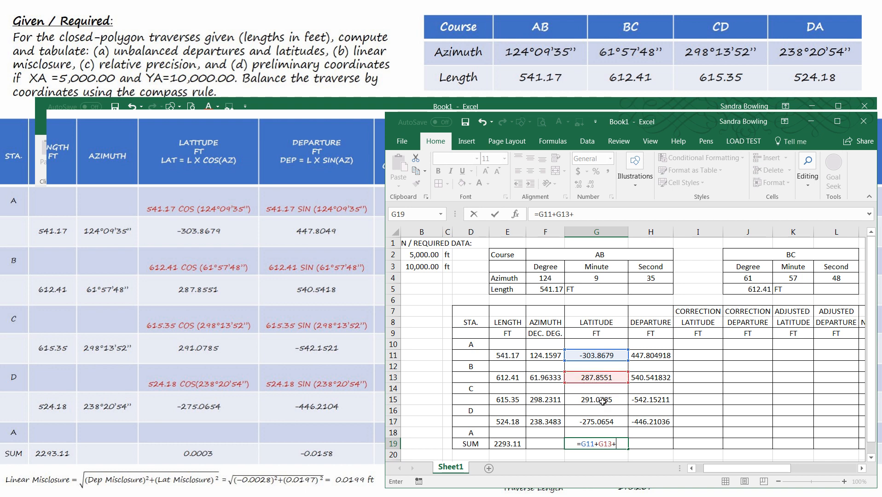
left_click(600, 401)
type("+")
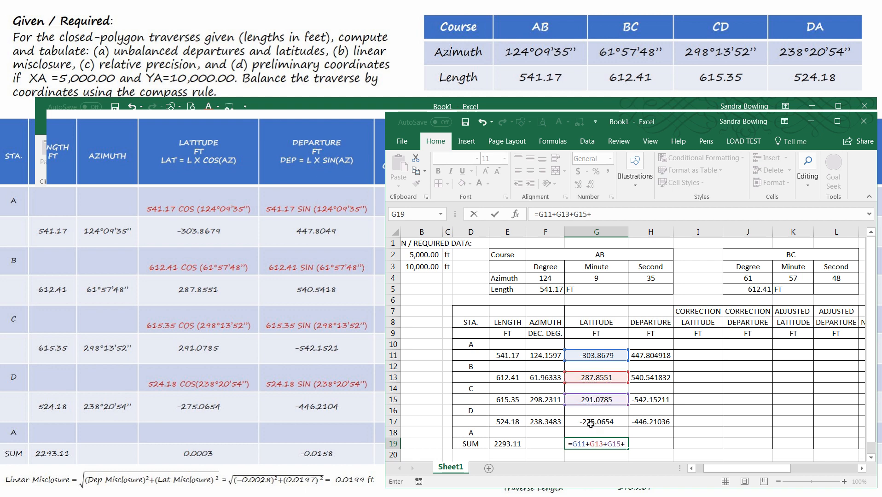
left_click(591, 423)
key("Return")
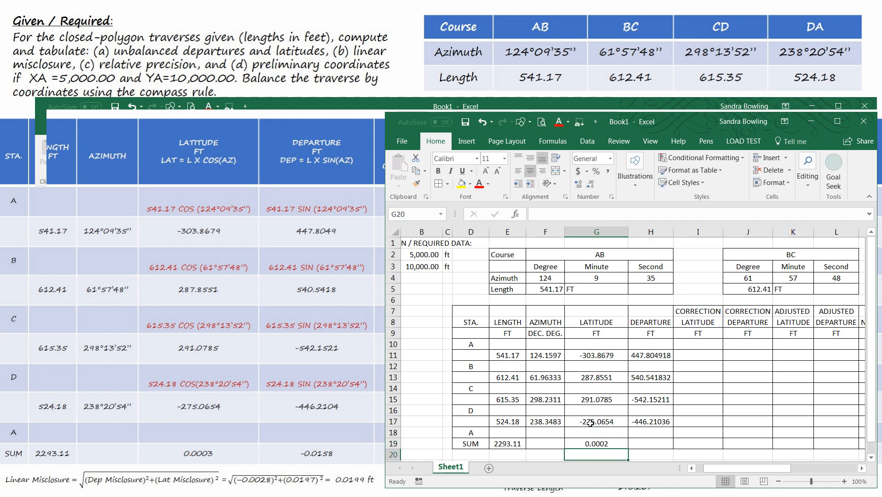
Step: Inspect the total-length formula in E19
left_click(497, 445)
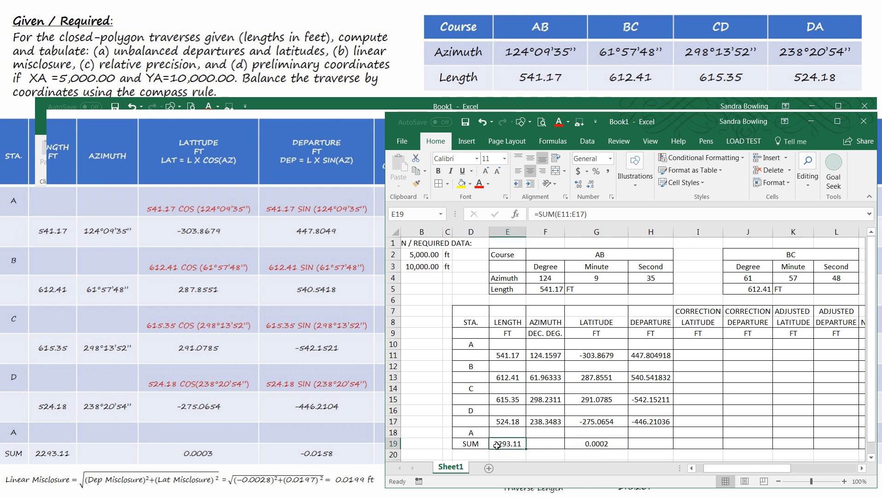
left_click(594, 211)
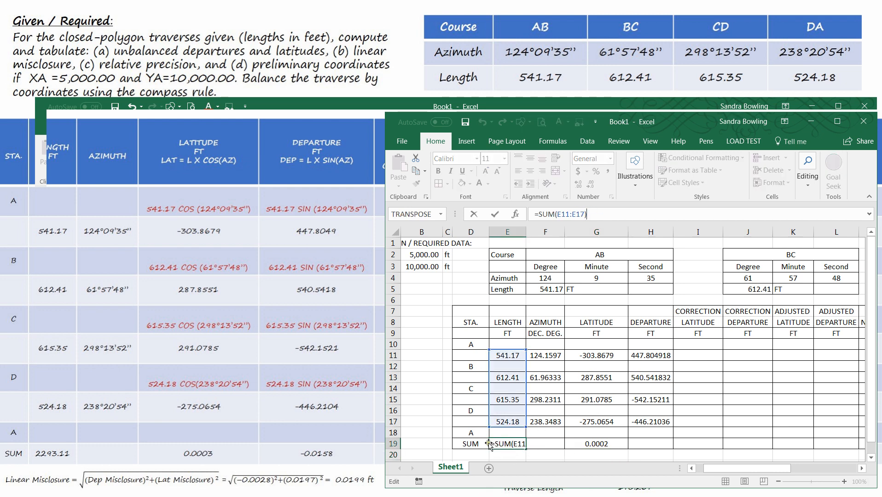
key("Return")
Step: Copy the G19 latitude sum formula into H19 to total the departures
left_click(594, 443)
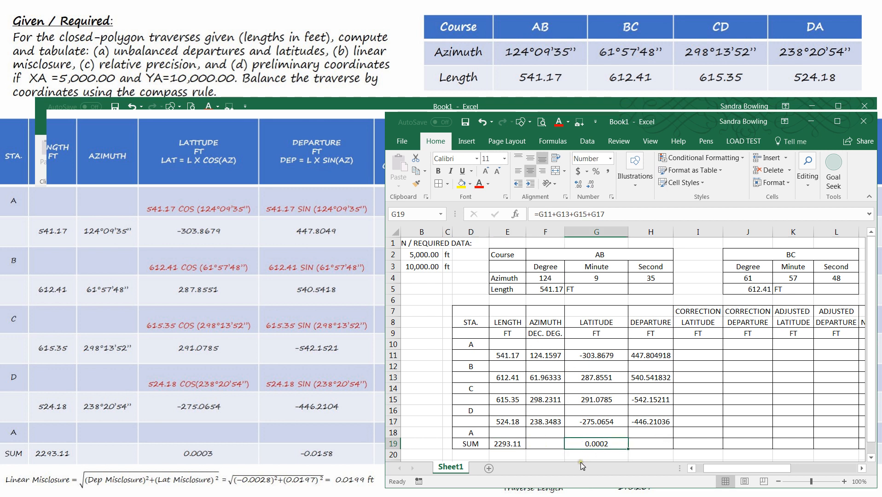
key("ctrl+c")
left_click(654, 444)
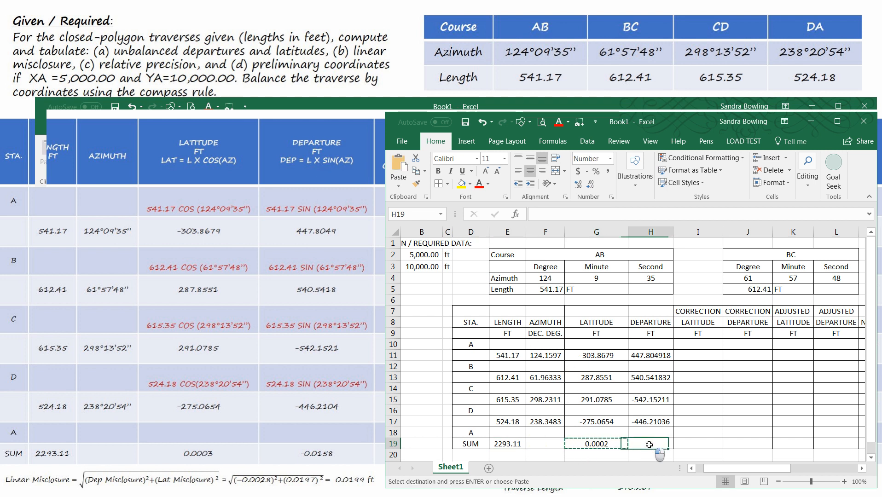
key("ctrl+v")
key("Escape")
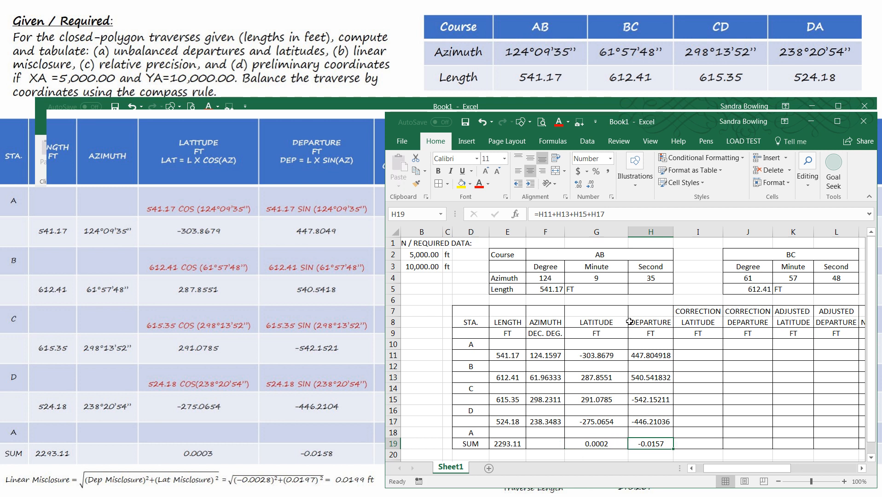
Step: Increase the displayed decimal places of the latitude and departure sums in G19 and H19
left_click(590, 445)
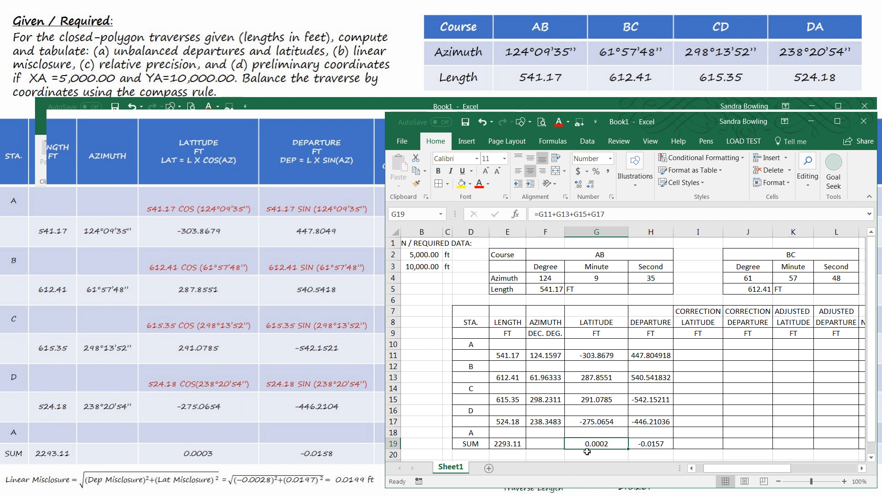
left_click(578, 188)
left_click(577, 188)
left_click(578, 189)
left_click(652, 444)
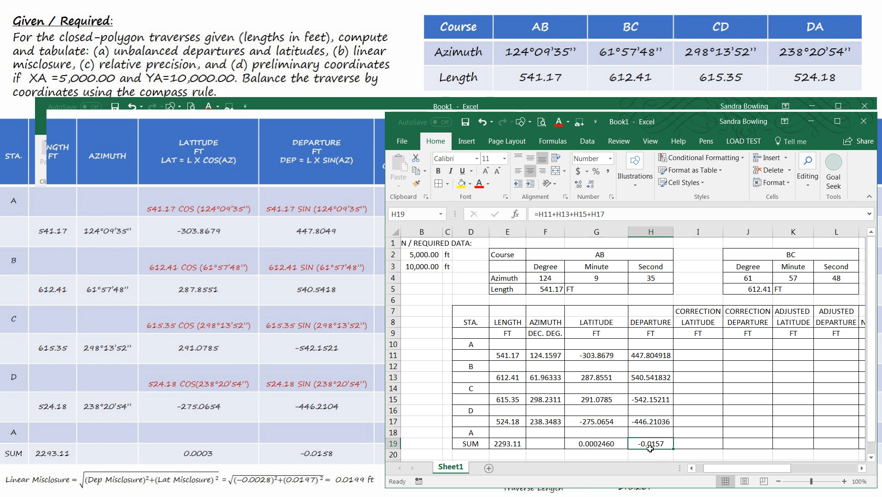
left_click(577, 185)
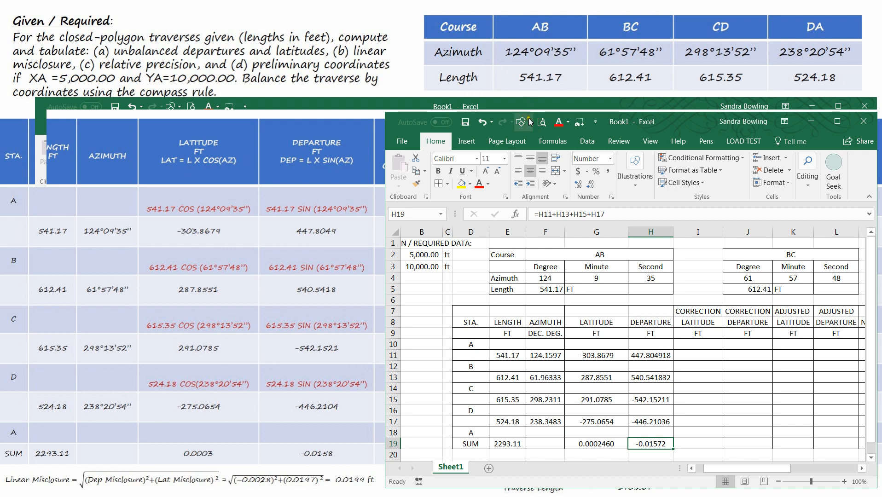
Step: Enter the label "Linear Misclosure =" in cell E21 below the sums row
left_click_drag(672, 121, 435, 42)
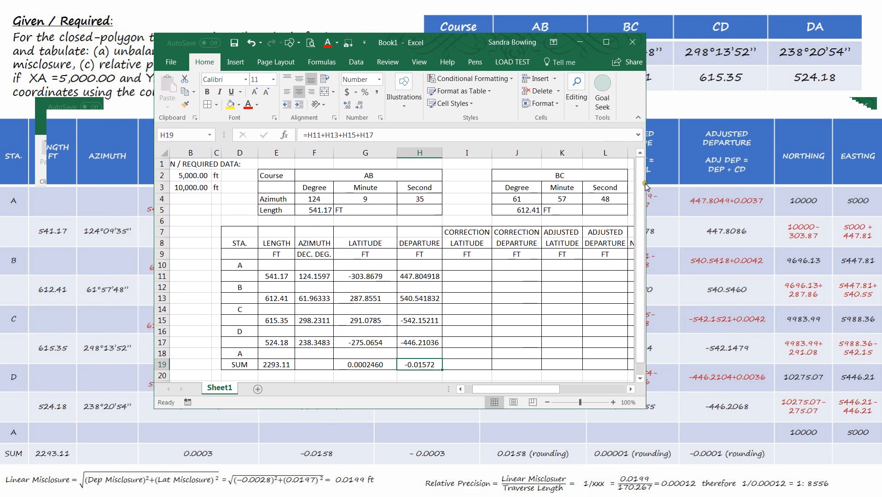
left_click_drag(647, 188, 810, 188)
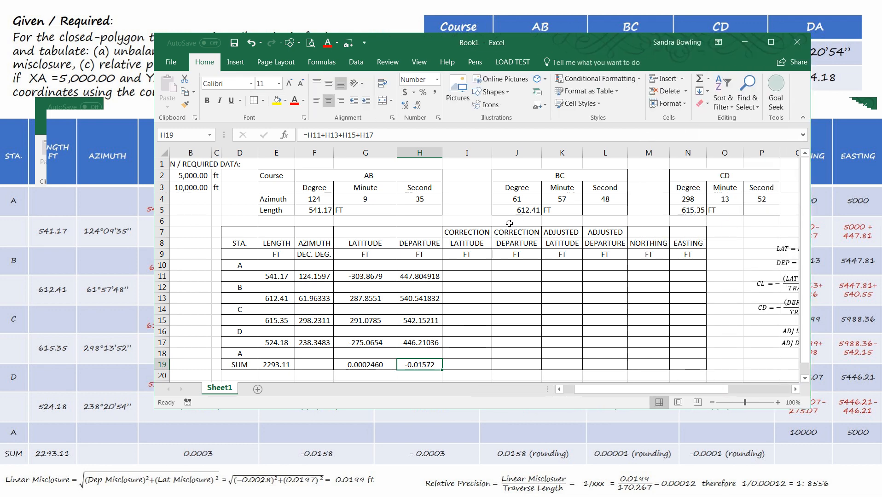
scroll(578, 277, "down", 2)
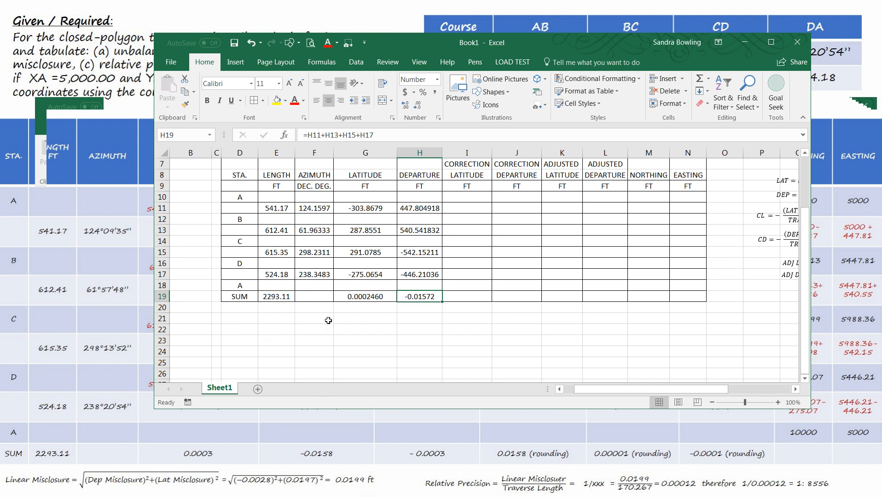
left_click(271, 322)
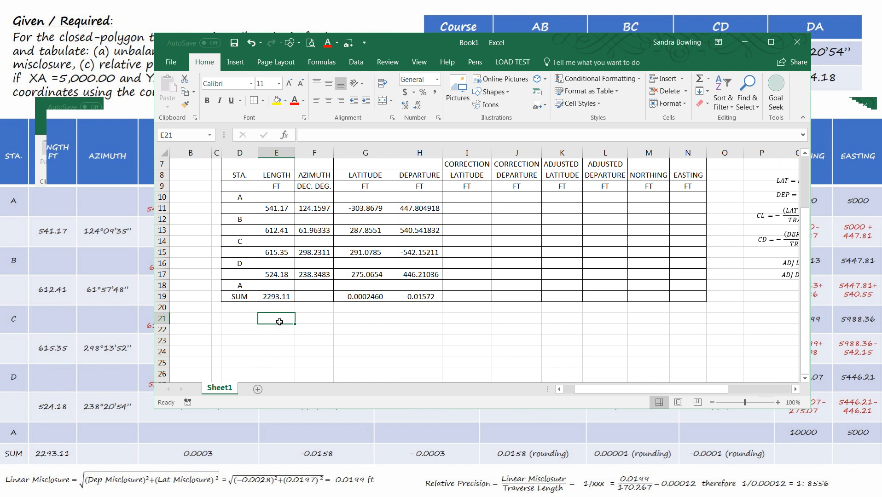
type("Linear M")
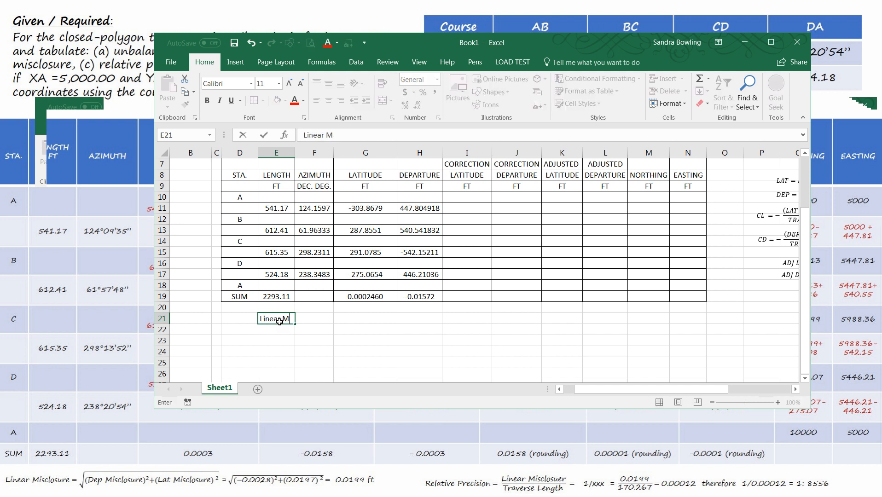
type("isclosure =")
left_click(409, 349)
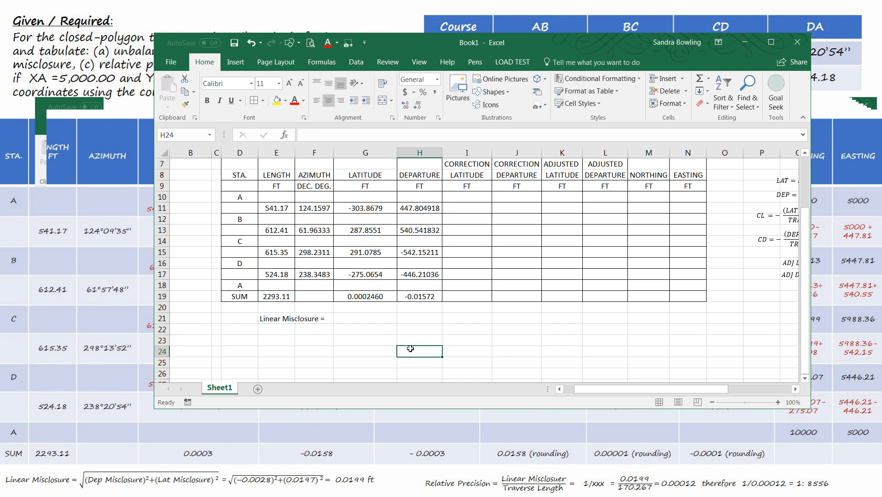
Step: Right-align the Linear Misclosure label in E21
left_click(278, 321)
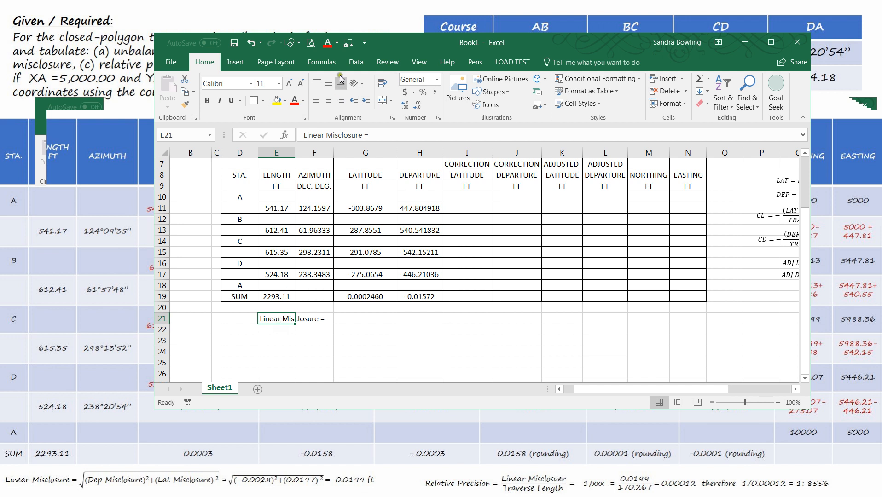
left_click(341, 102)
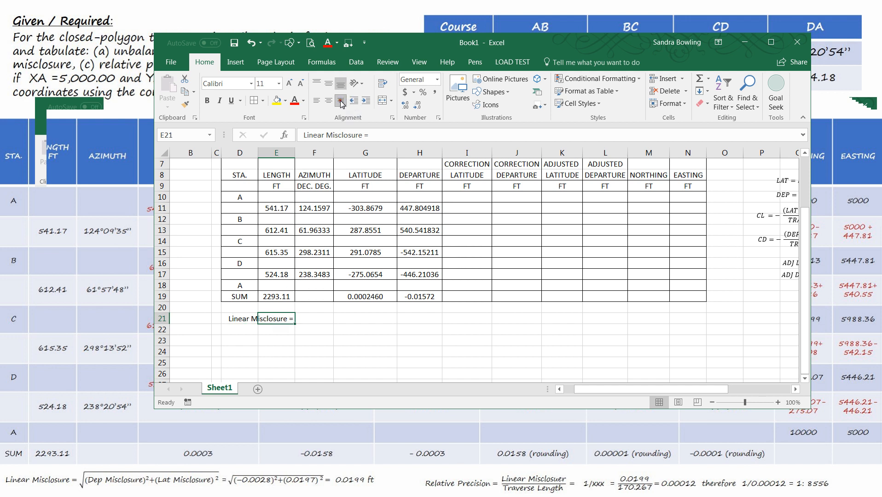
left_click(320, 318)
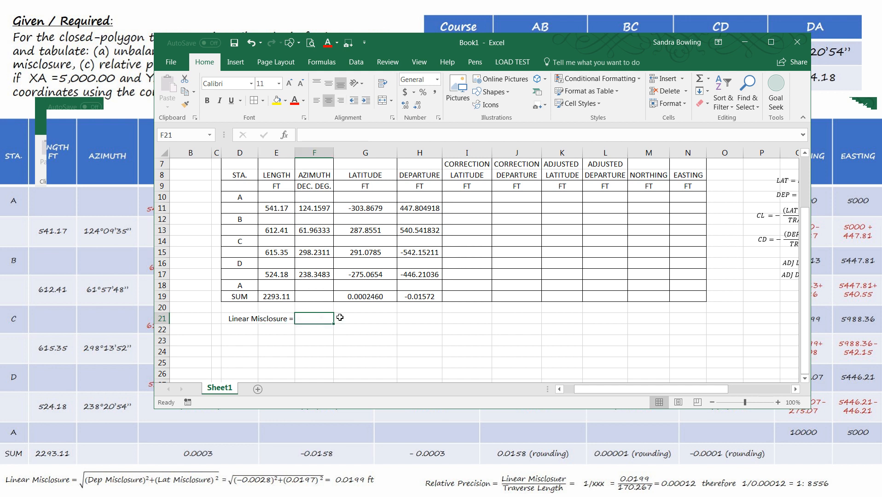
Step: Paste the linear misclosure equation as a text box beneath the label
left_click(788, 216)
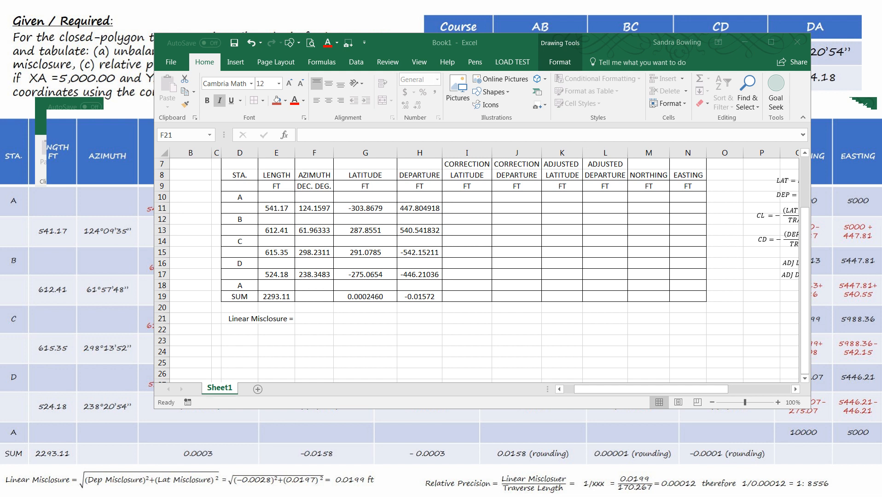
left_click(286, 350)
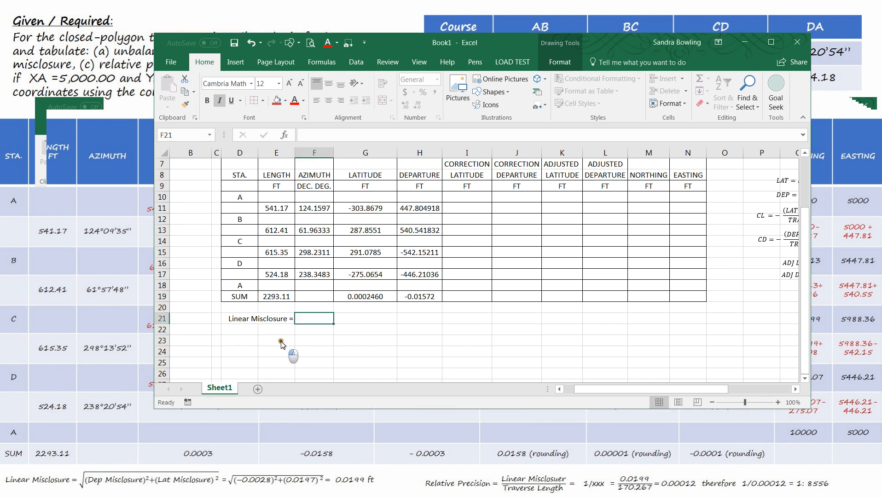
key("ctrl+v")
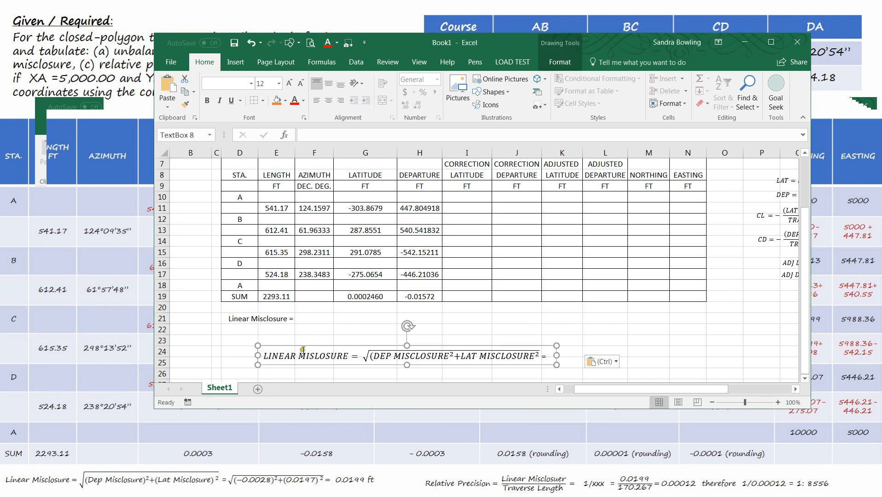
Step: Set the equation text box's font size to 9 and move it to row 23
left_click(260, 82)
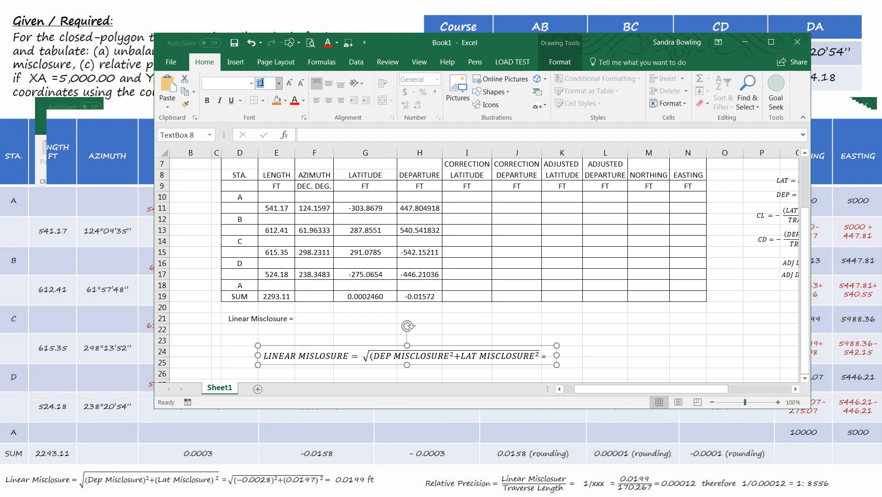
type("9")
key("Return")
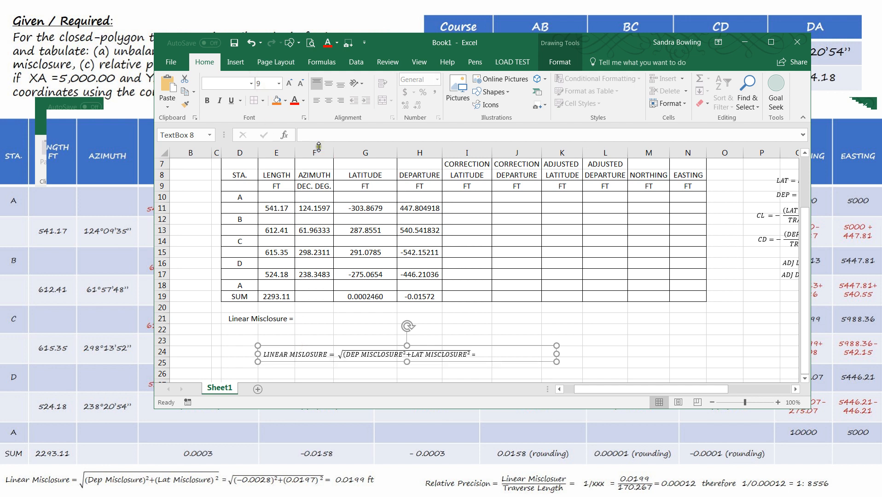
left_click_drag(376, 345, 337, 330)
Step: Compute the linear misclosure in F21 with =sqrt((H19)^2+(G19)^2)
left_click(311, 316)
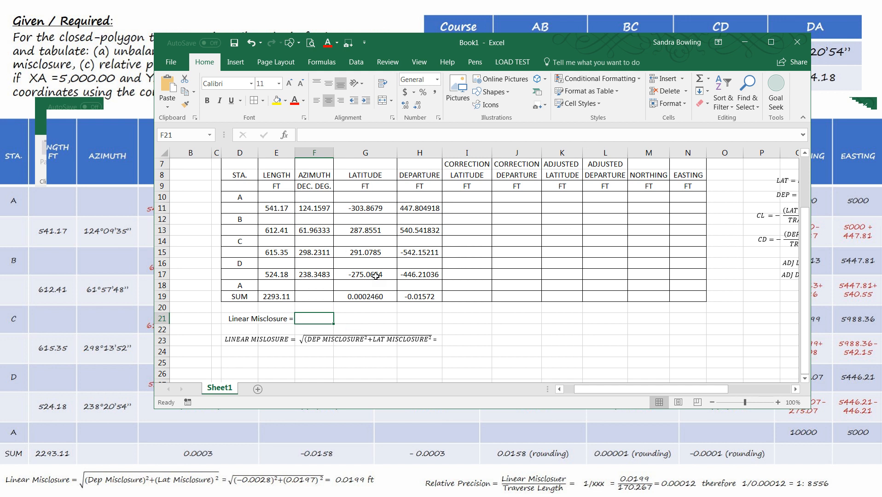
type("sq")
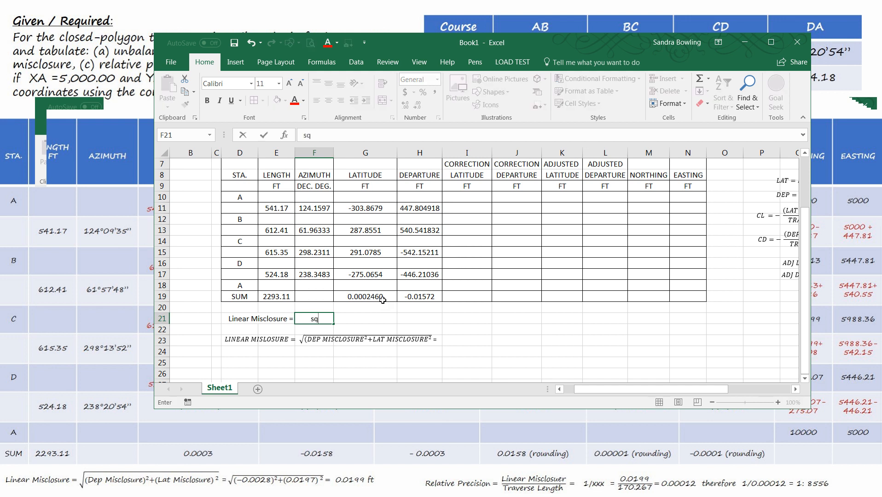
key("BackSpace")
key("BackSpace")
type("=")
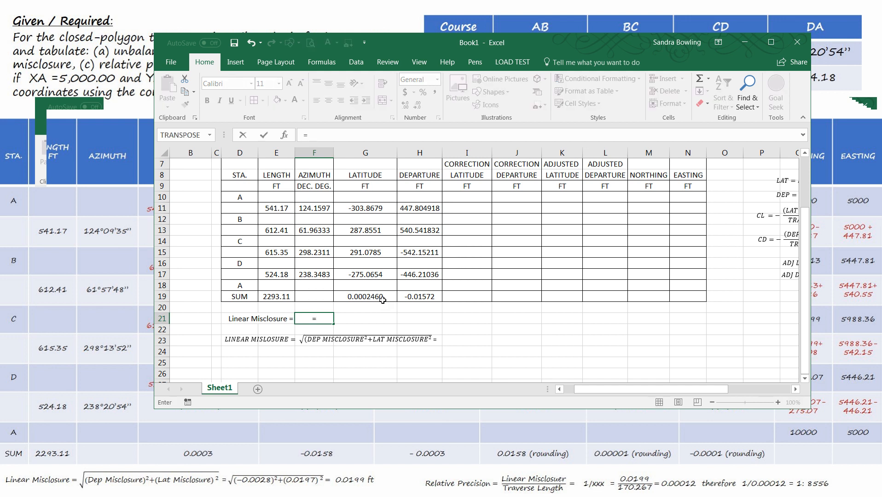
type("sqrt")
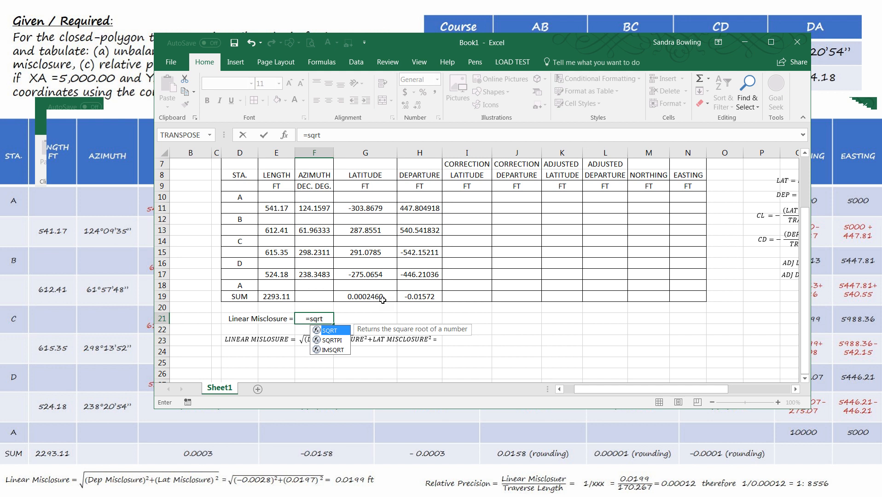
type("(")
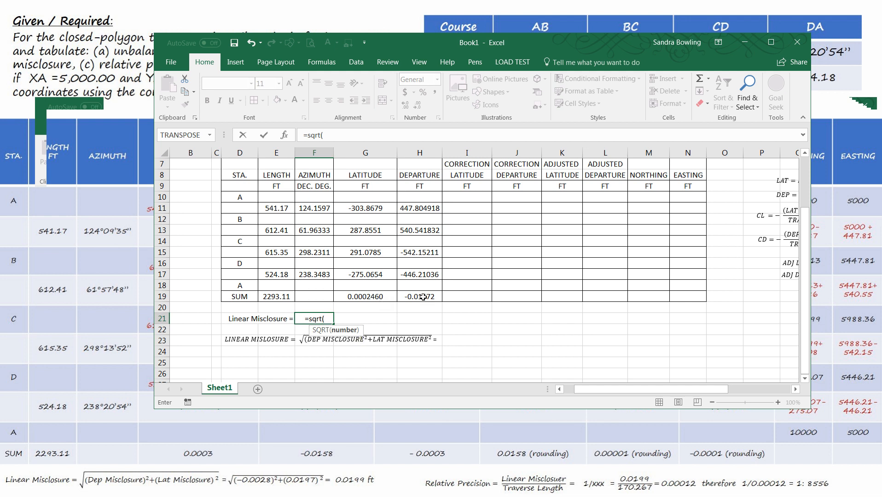
type("(")
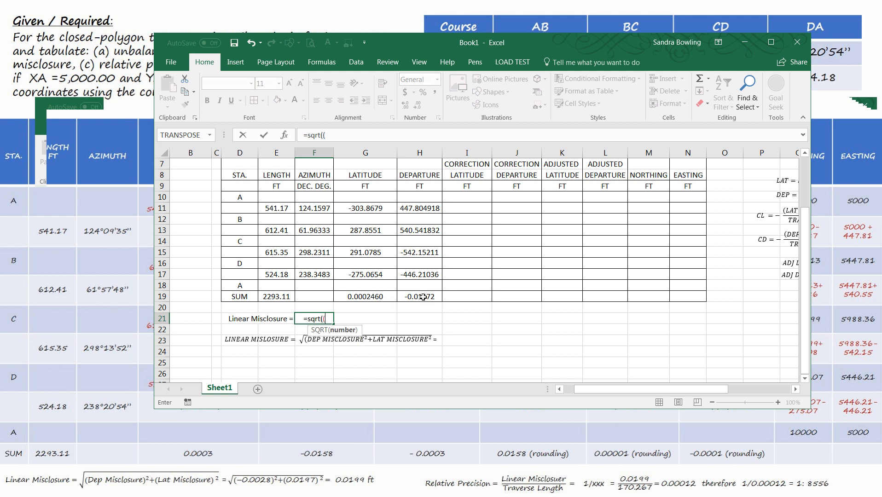
left_click(423, 297)
type(")")
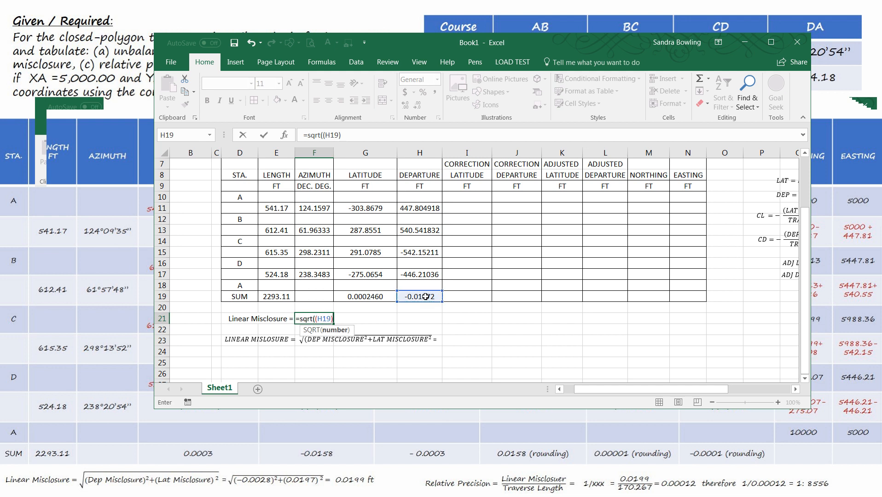
type("^")
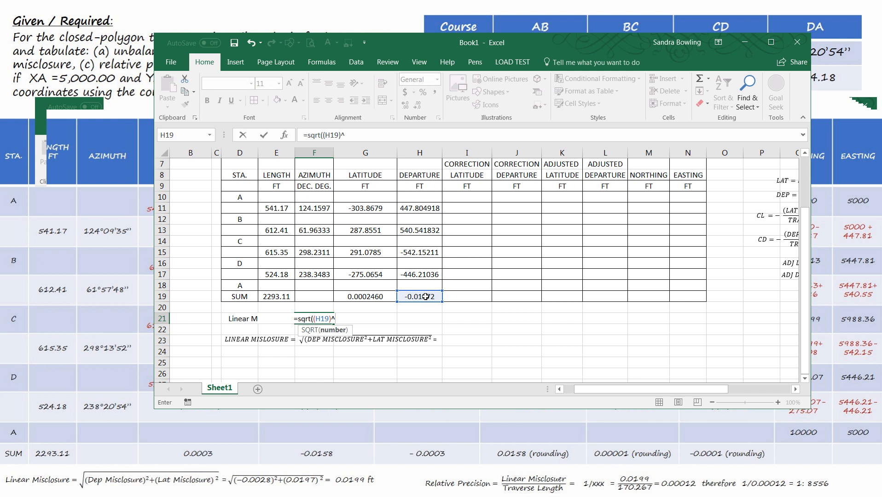
type("2")
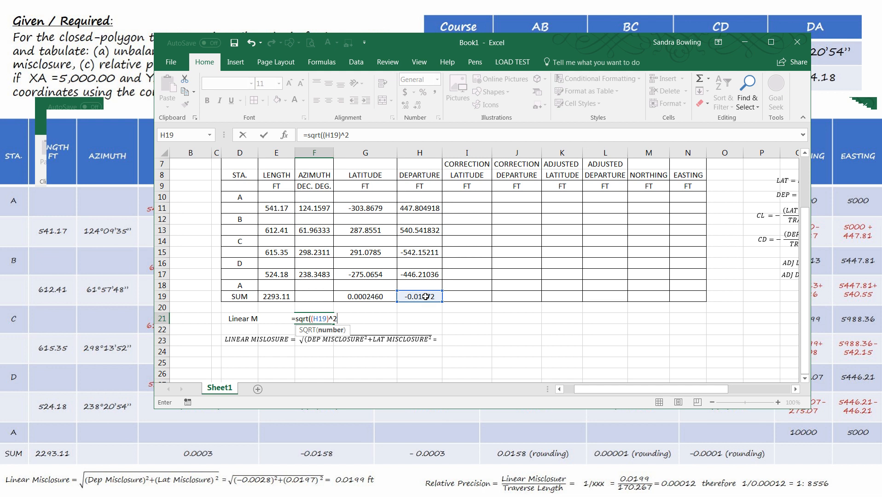
type("+")
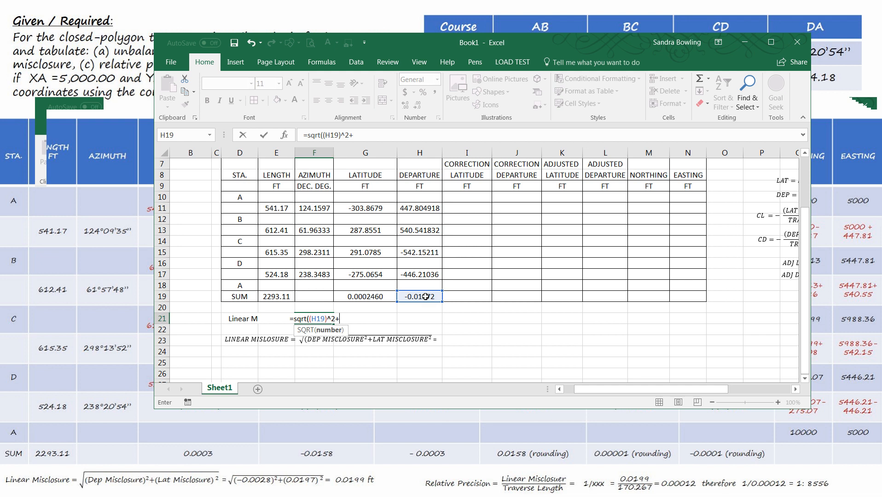
type("(")
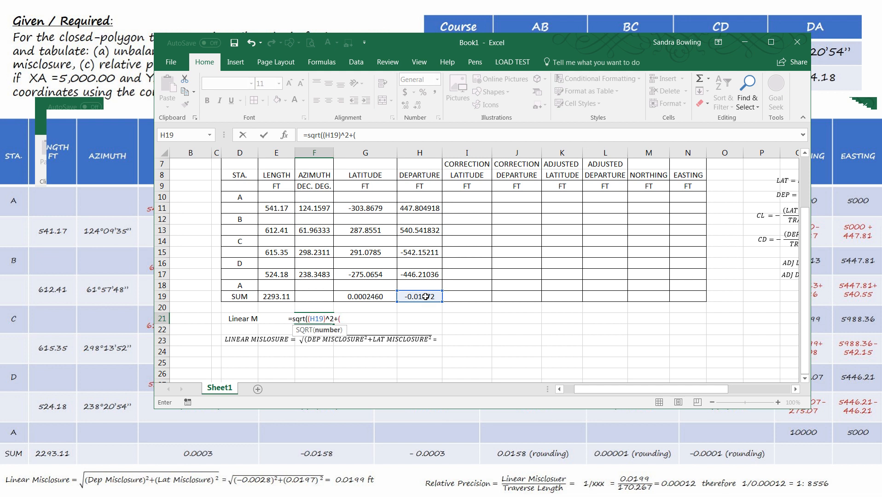
left_click(375, 298)
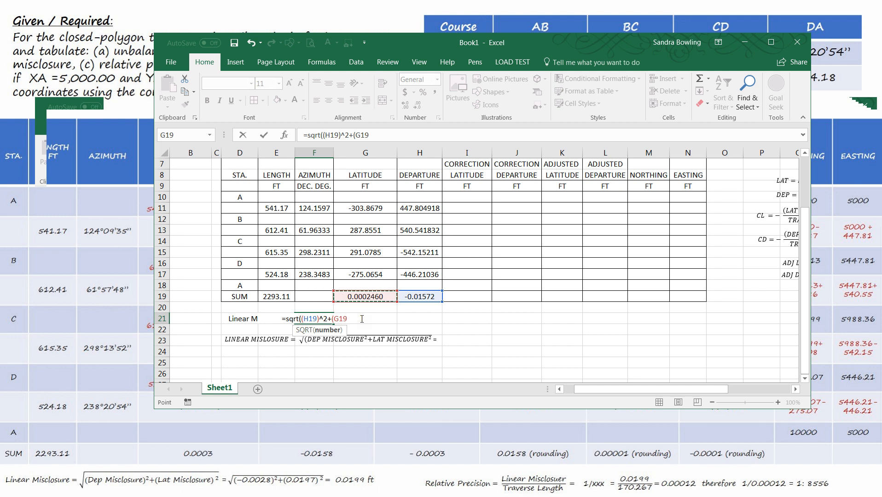
type(")")
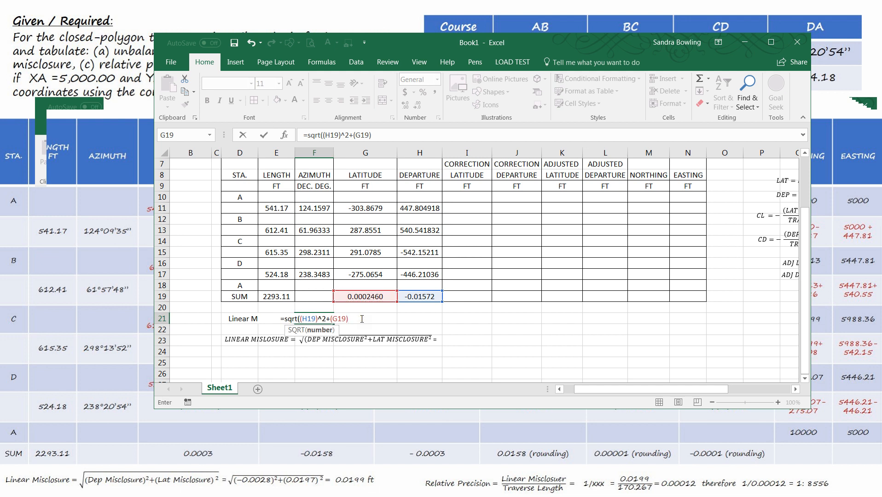
type("^2")
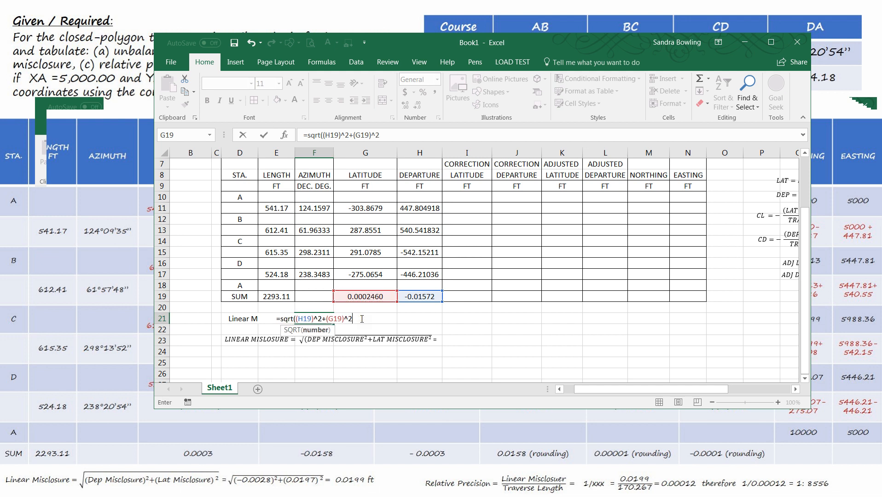
type(")")
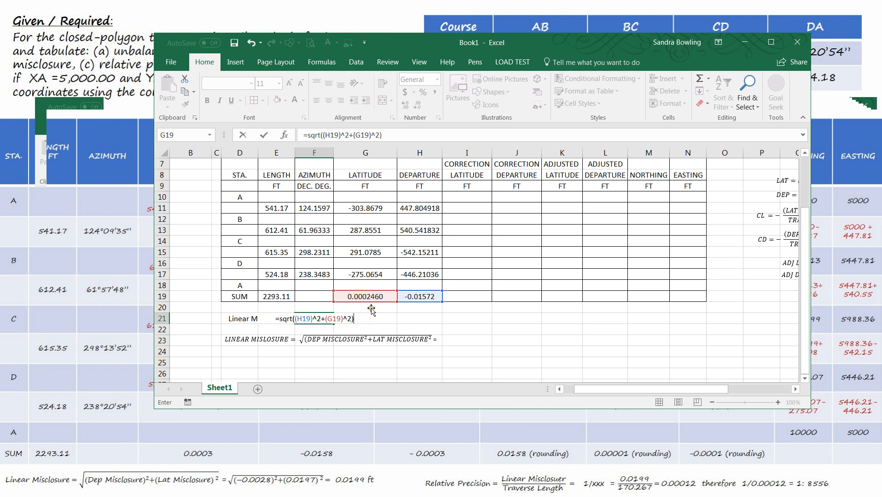
left_click(381, 135)
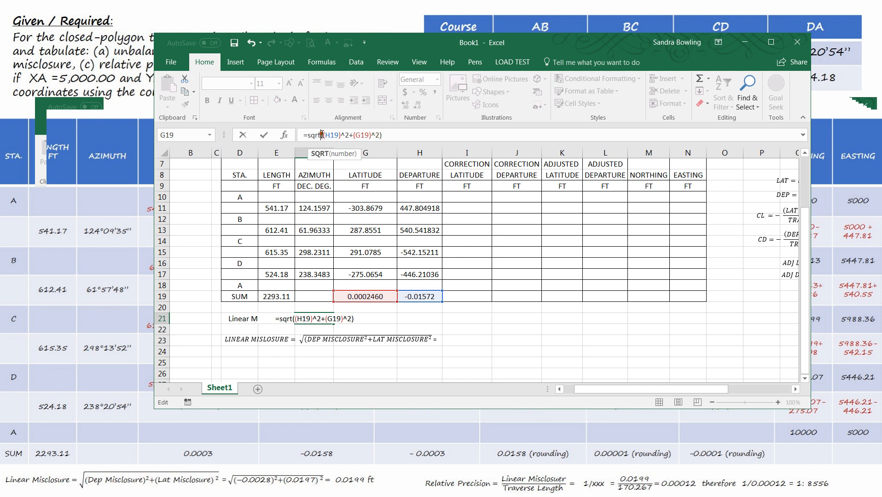
key("Return")
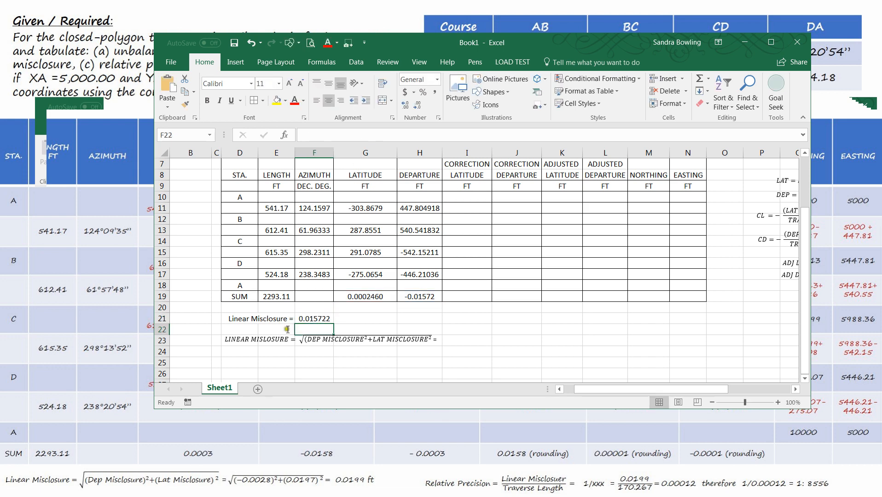
Step: Test the alternative formula =sqrt(H19^2+G19^2) in G21 against F21's formula, then clear G21
left_click(372, 319)
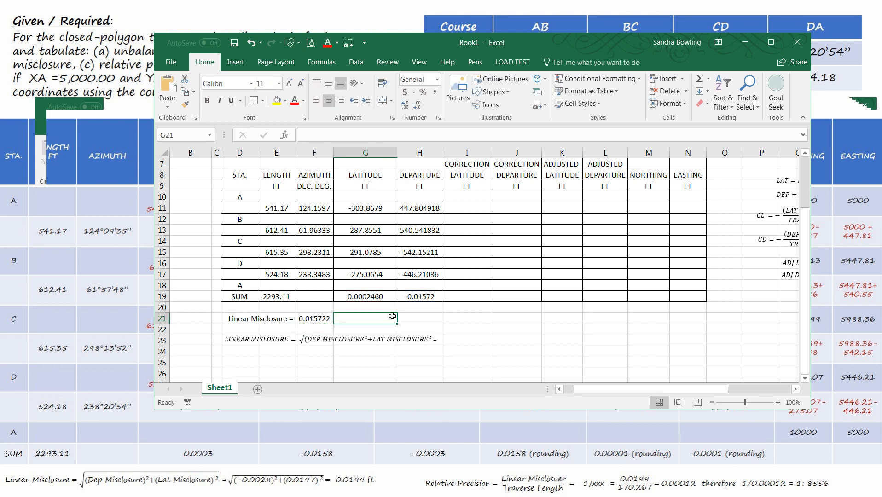
type("=sqr")
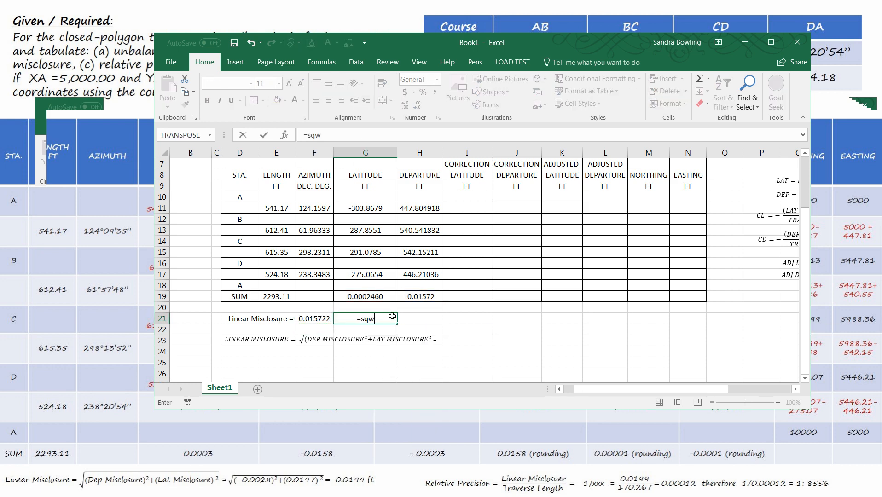
type("t(")
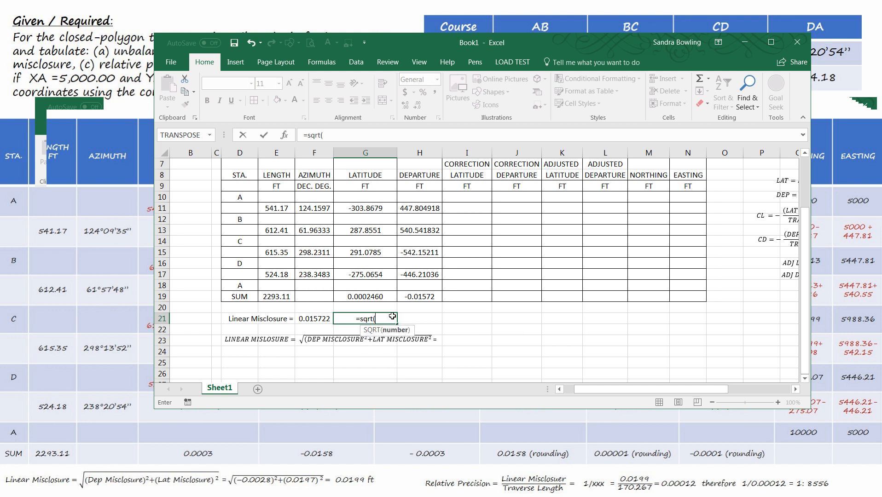
left_click(421, 298)
type("^")
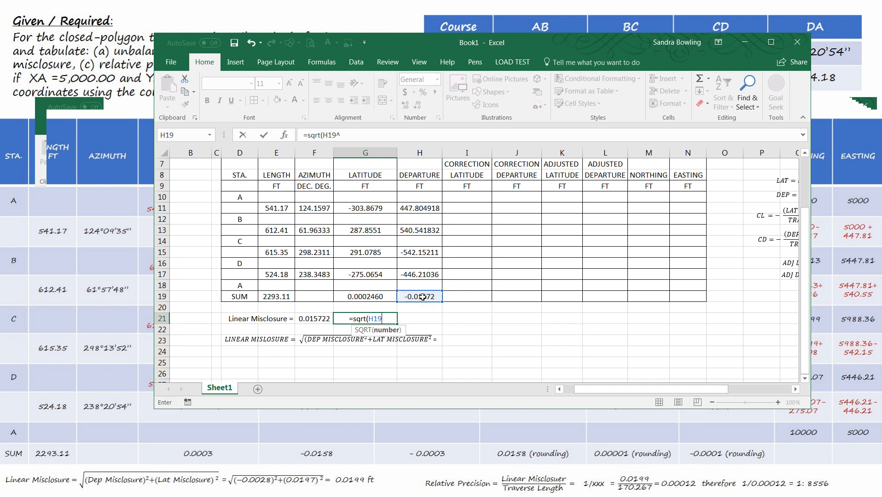
type("2+")
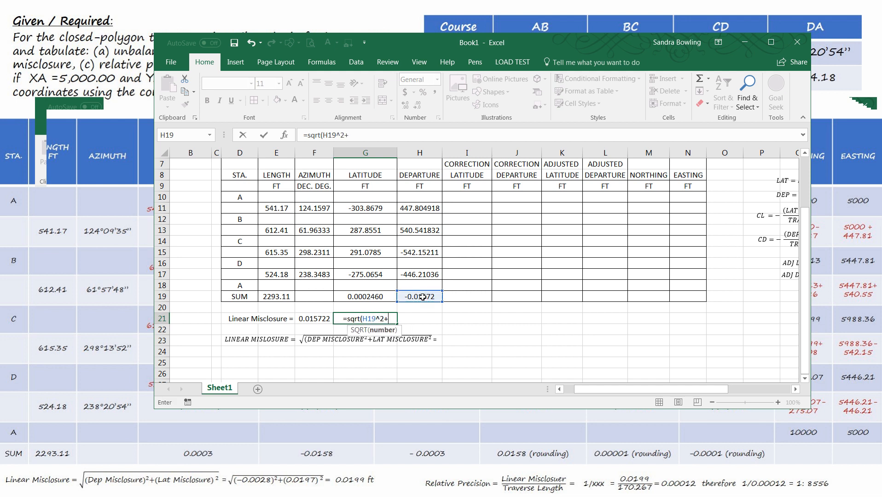
left_click(384, 291)
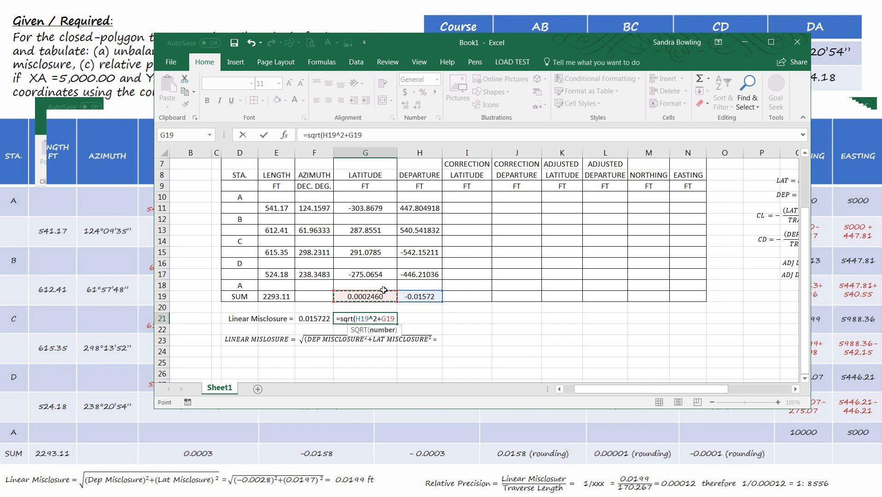
type("^2")
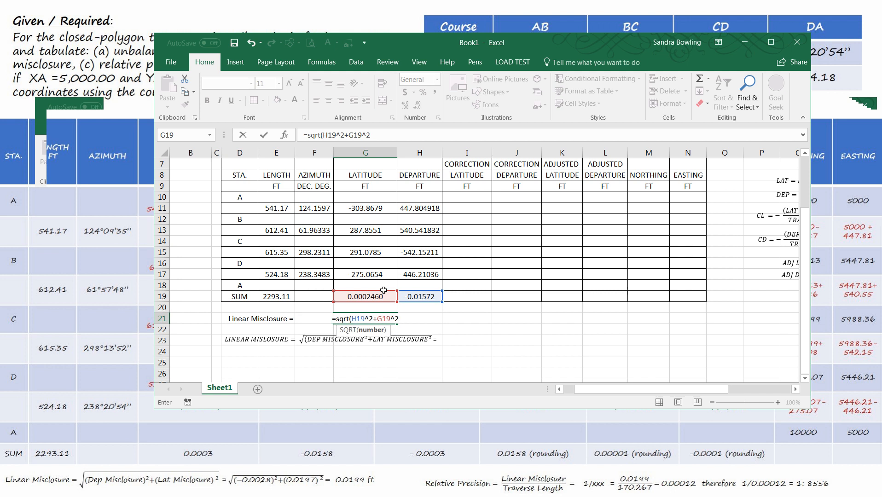
type(")")
key("Return")
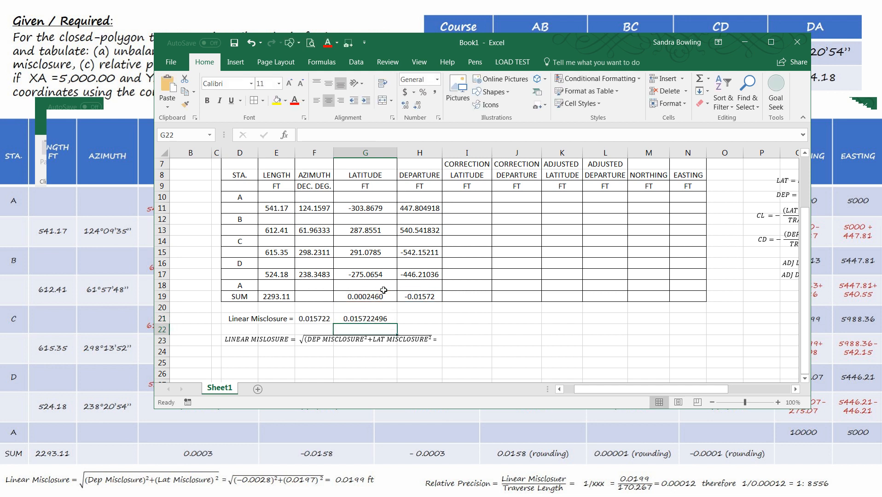
left_click(381, 317)
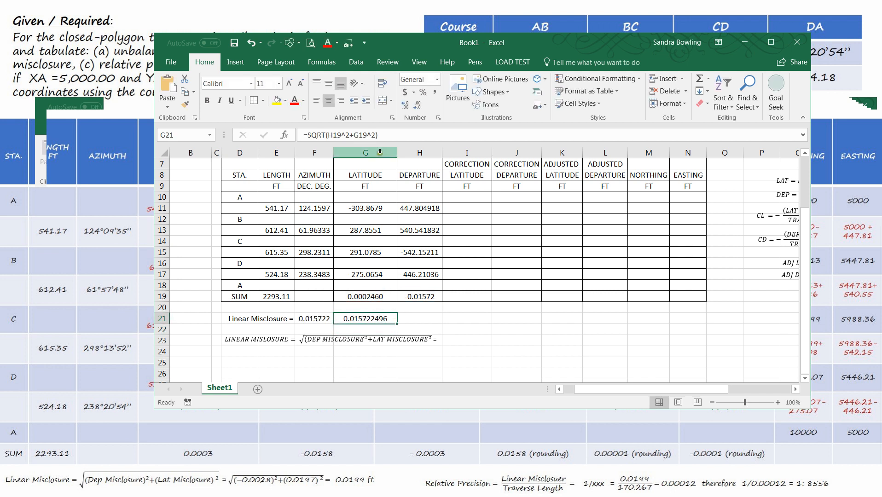
left_click(420, 295)
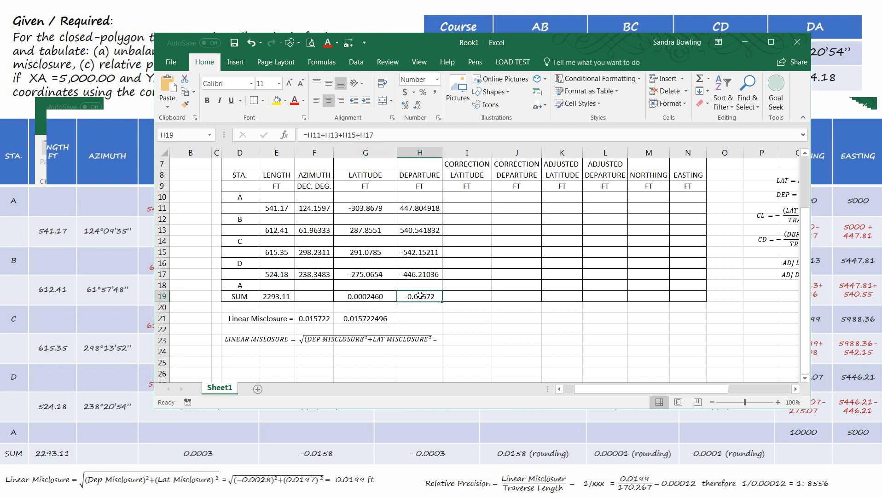
left_click(319, 319)
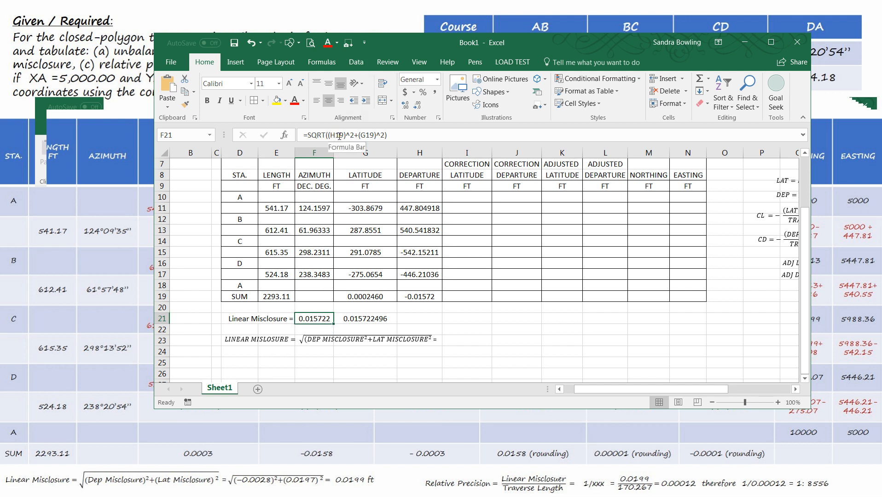
left_click(364, 321)
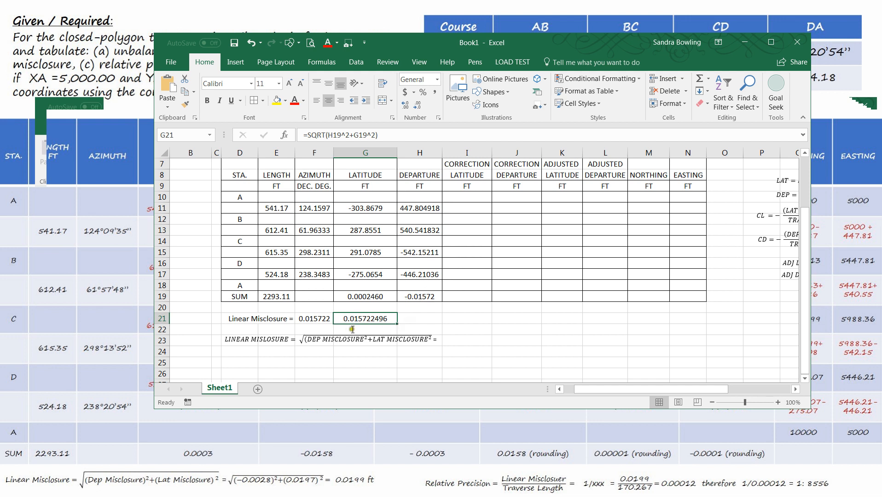
key("Delete")
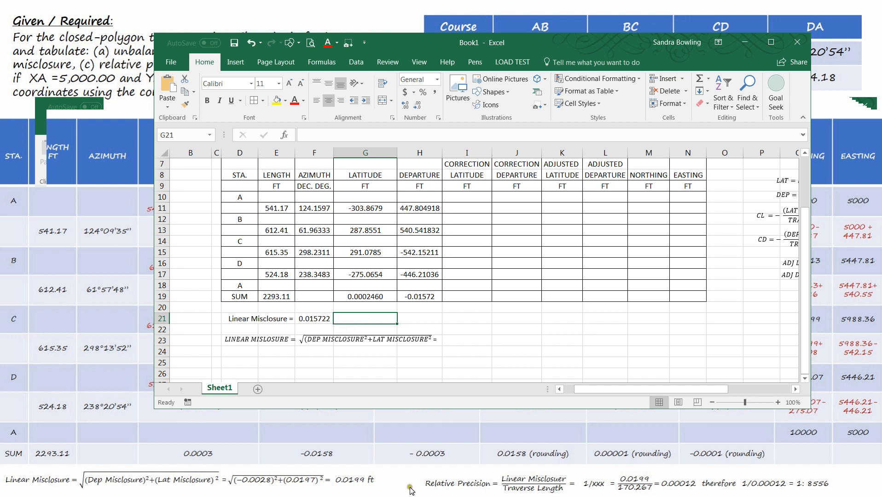
Step: Add the label 'Relative Precision =' in J21 and right-align it
left_click(312, 320)
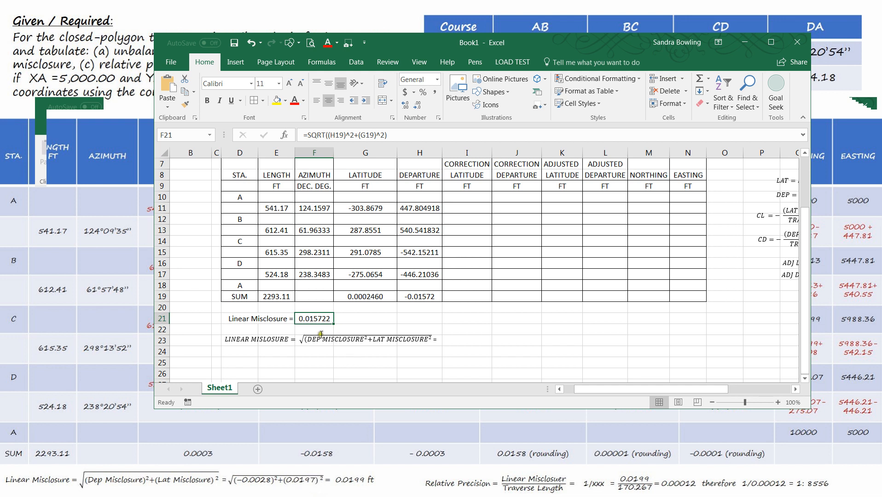
left_click(279, 364)
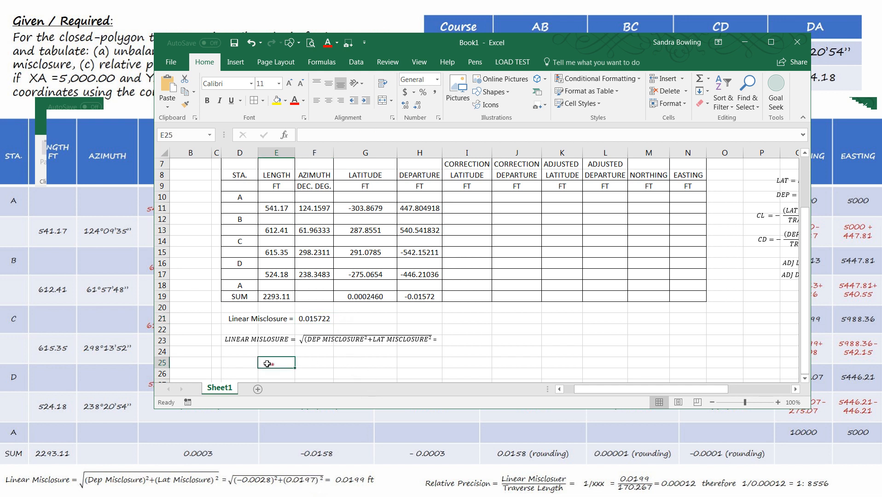
left_click(253, 362)
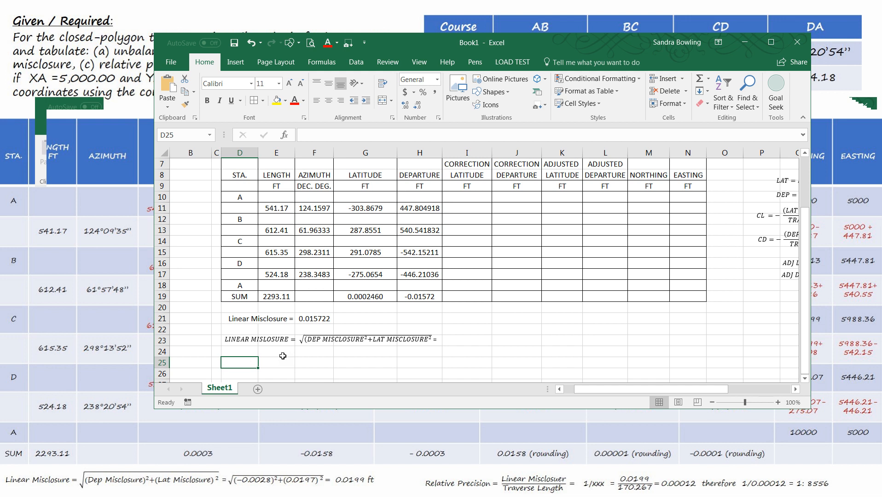
left_click(475, 319)
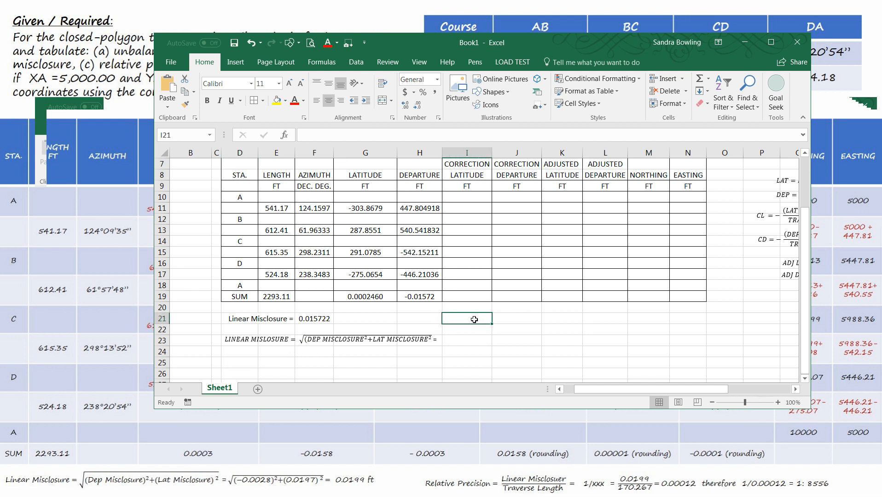
type("REI")
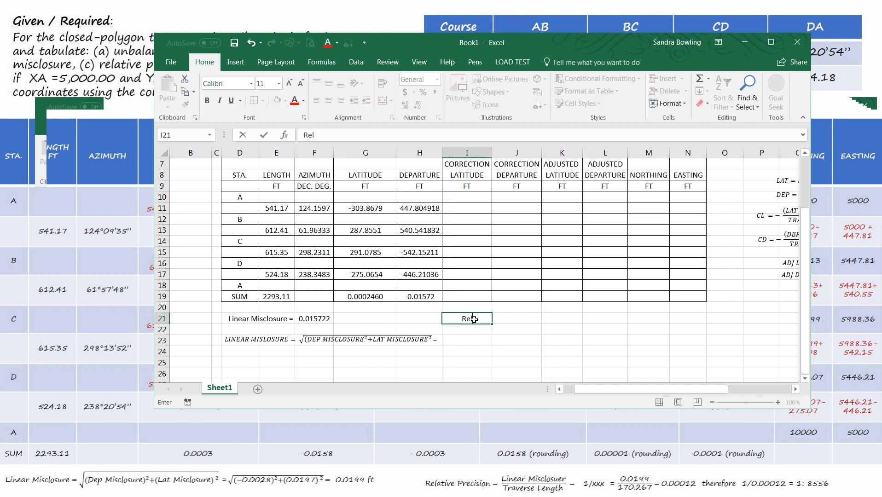
type("ative Precision")
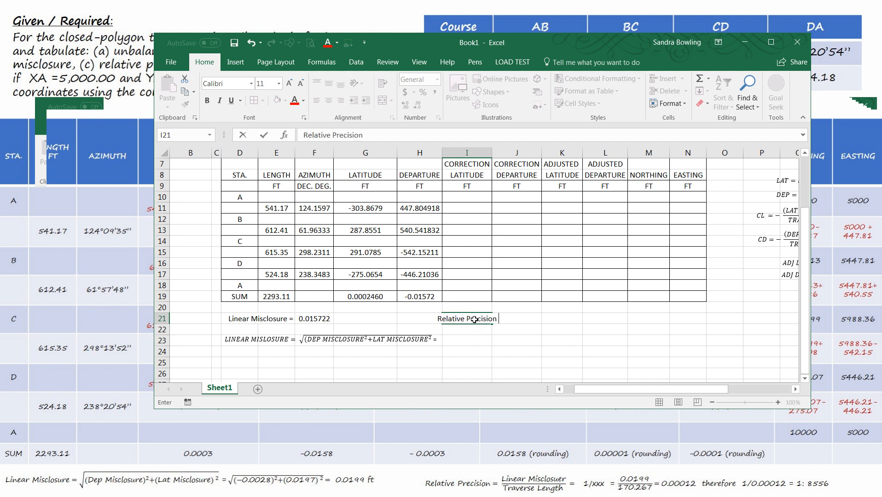
type(" =")
key("ctrl+Return")
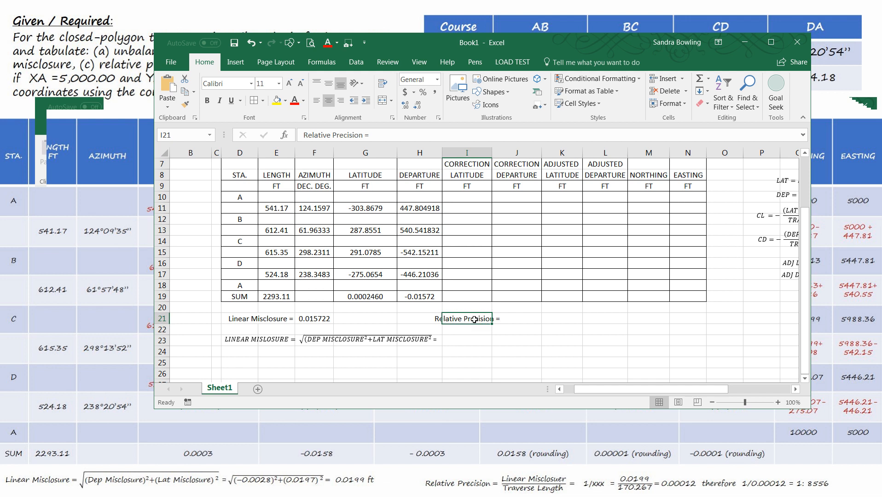
left_click_drag(476, 326, 525, 325)
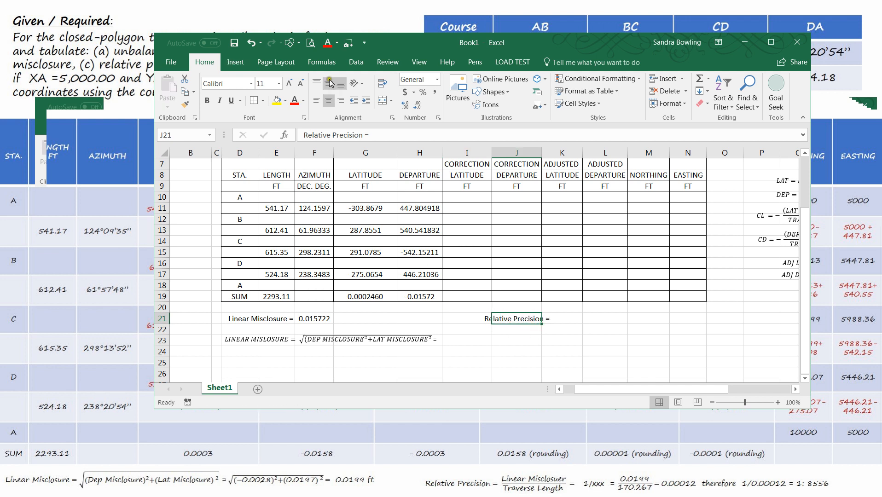
left_click(340, 102)
Step: Paste the relative precision equation as a text box beneath the Relative Precision label
left_click(519, 339)
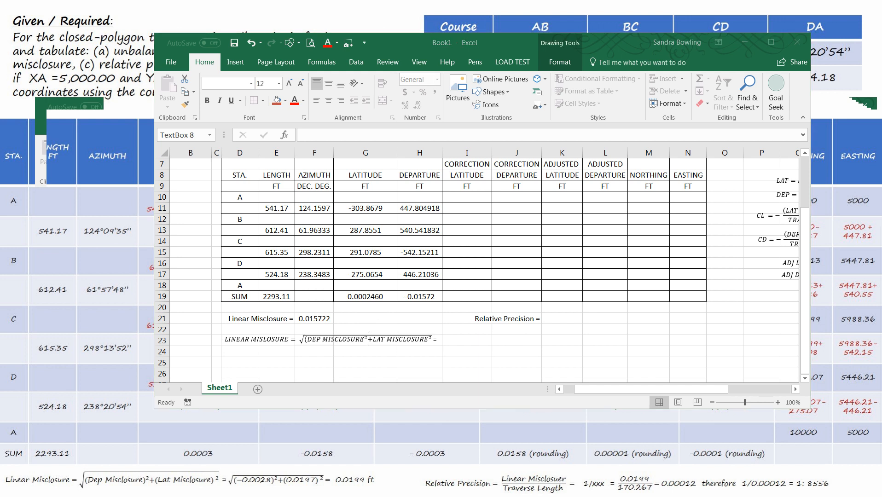
left_click(477, 342)
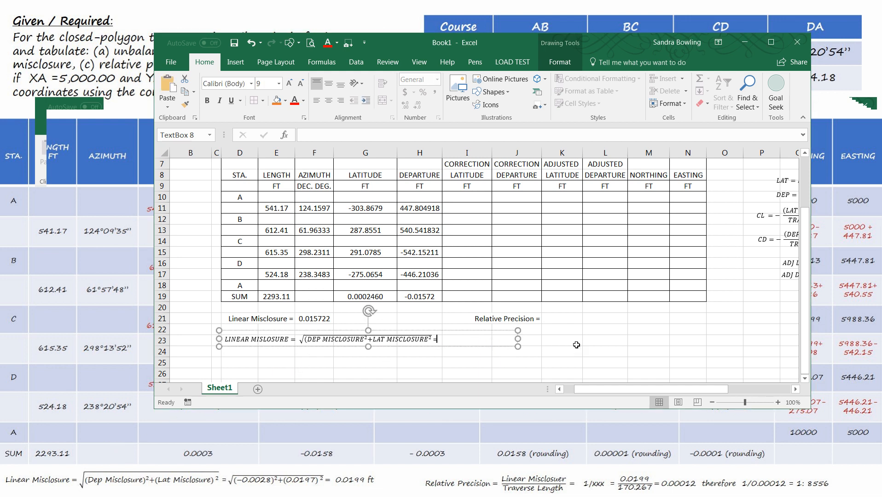
left_click(505, 342)
key("ctrl+v")
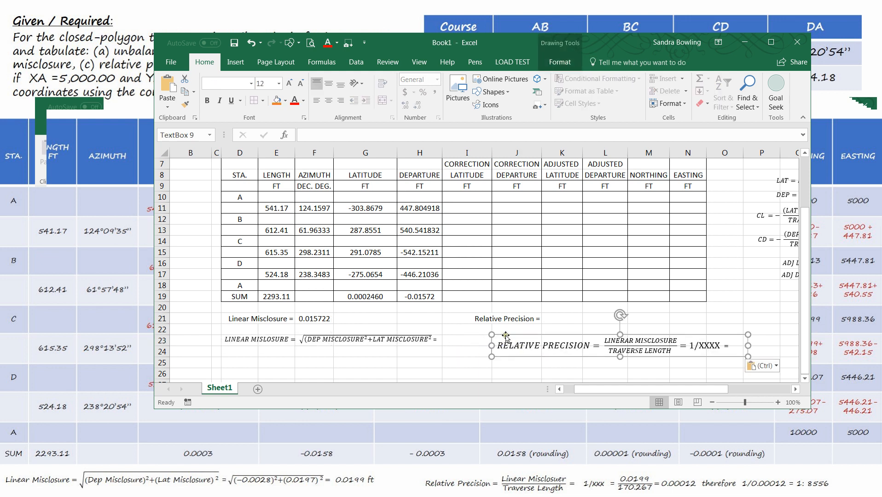
left_click_drag(510, 334, 480, 330)
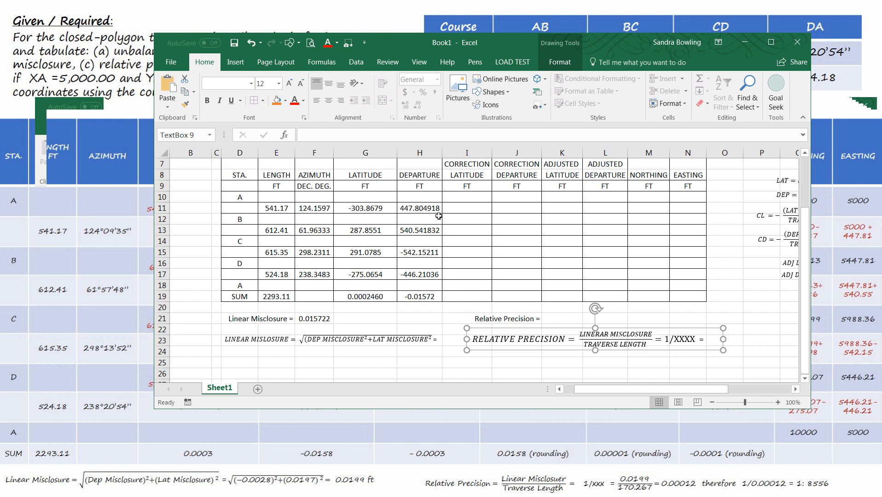
Step: Set the relative precision equation text box's font size to 9 and line it up in row 23
left_click(268, 83)
type("9")
key("Return")
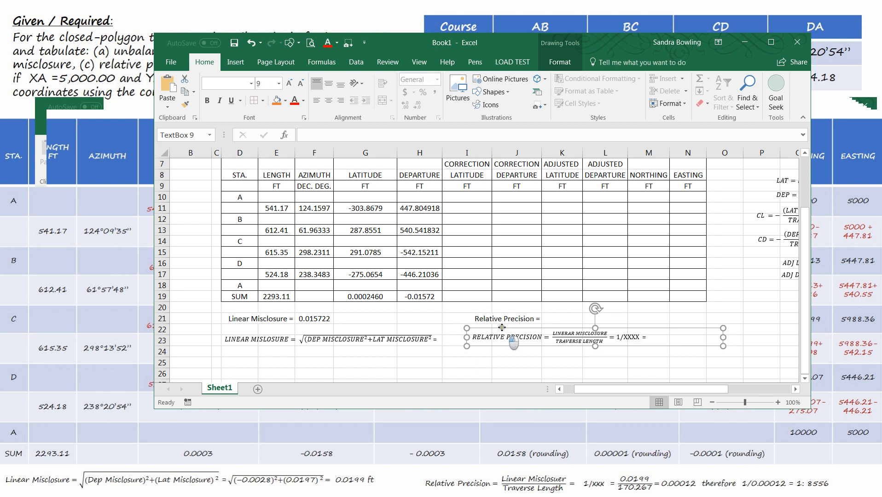
left_click_drag(502, 329, 505, 331)
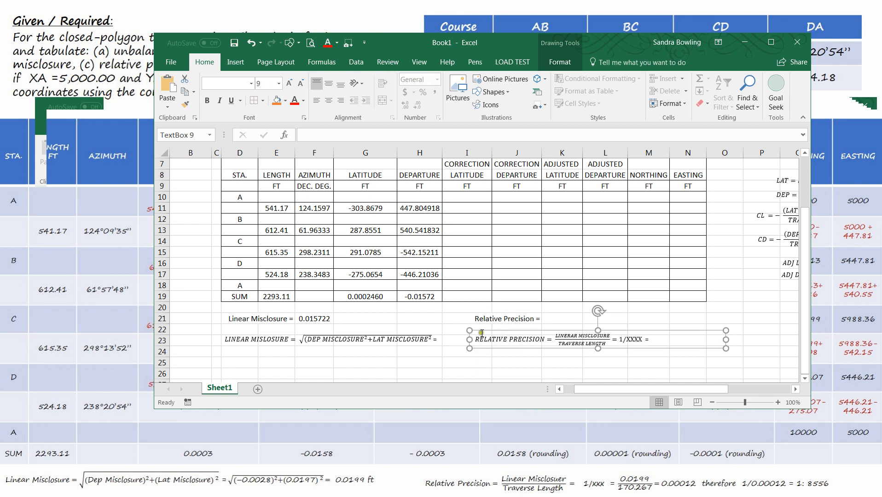
left_click(364, 340, "shift")
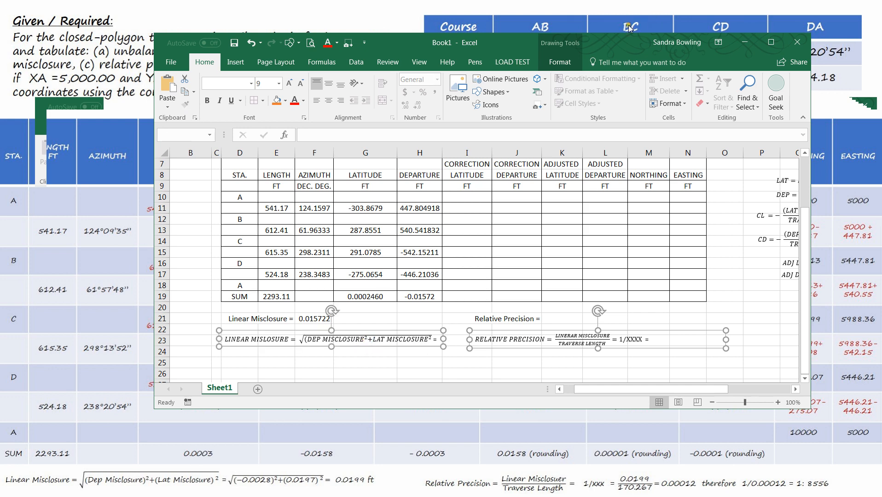
left_click(560, 62)
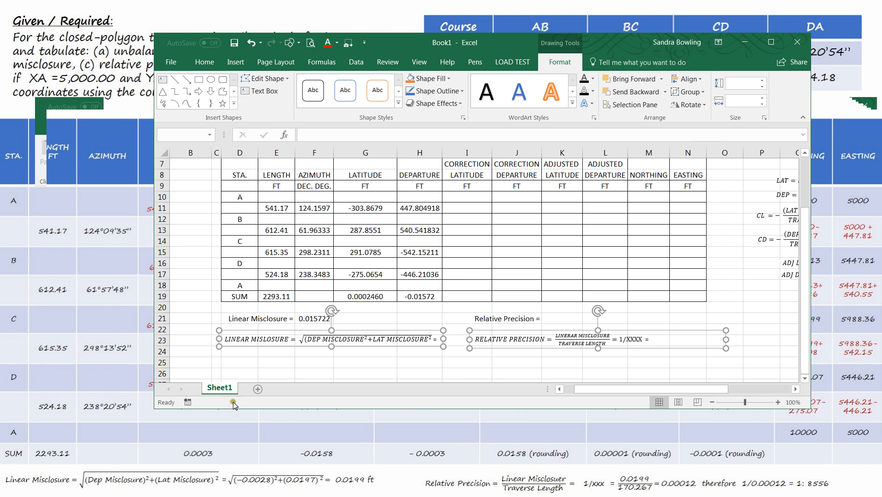
left_click(506, 370)
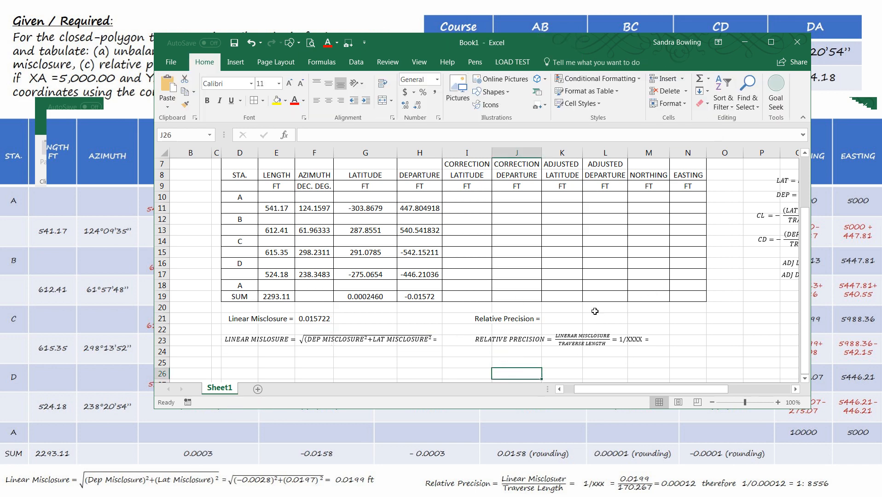
Step: Enter the unit ft in G21 beside the linear misclosure and left-align it
left_click(575, 317)
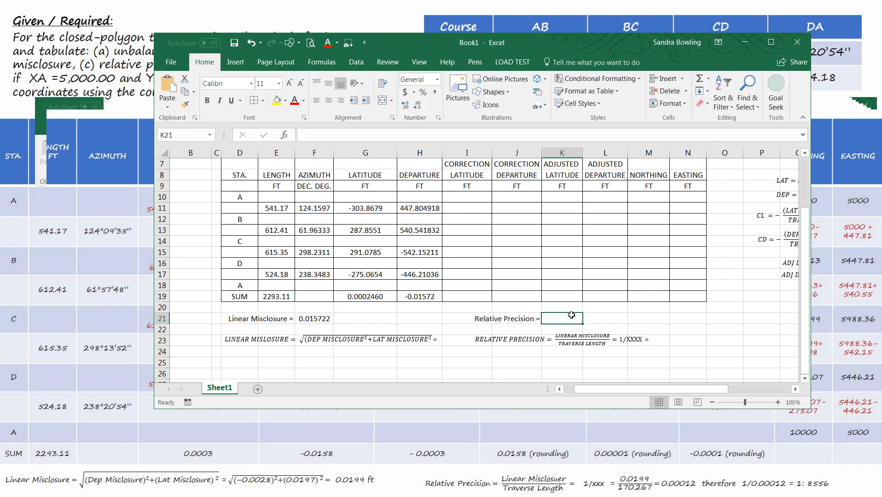
left_click(363, 318)
type("ft")
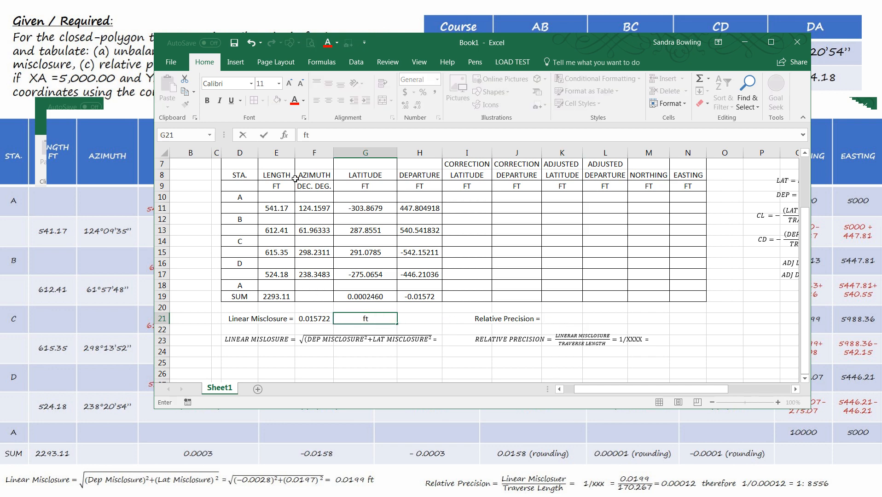
left_click(457, 334)
left_click(371, 321)
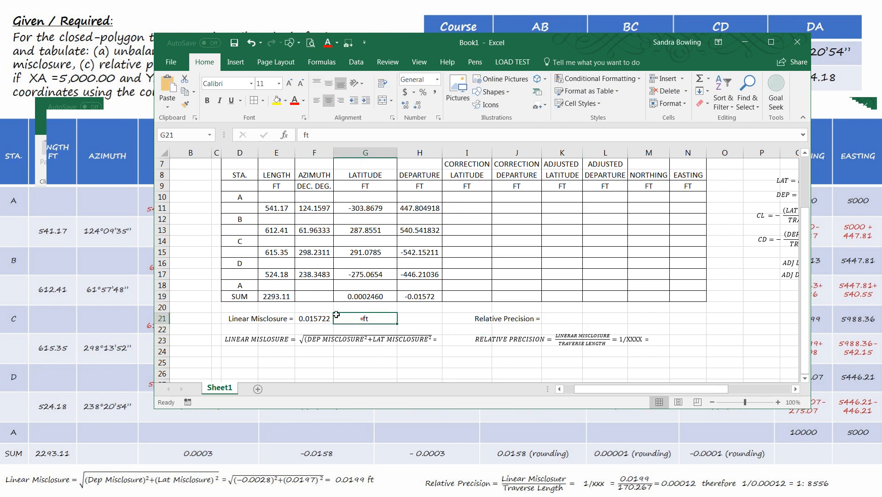
left_click(300, 101)
left_click(317, 101)
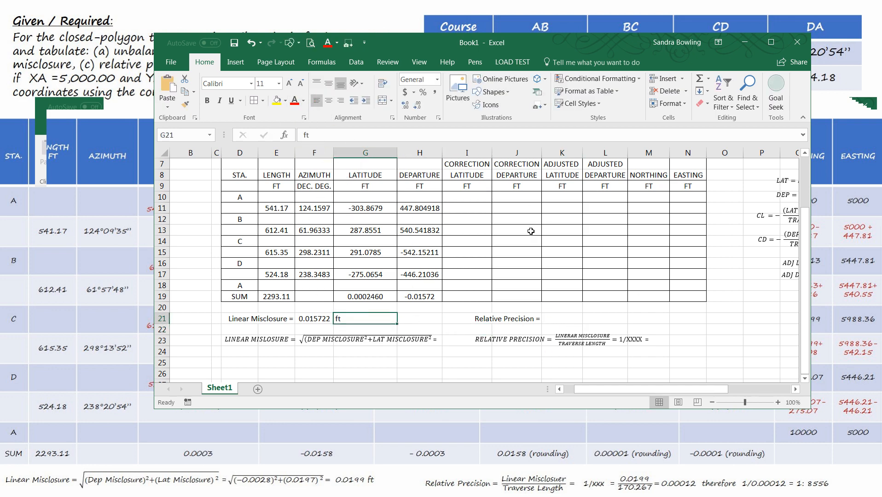
left_click(570, 318)
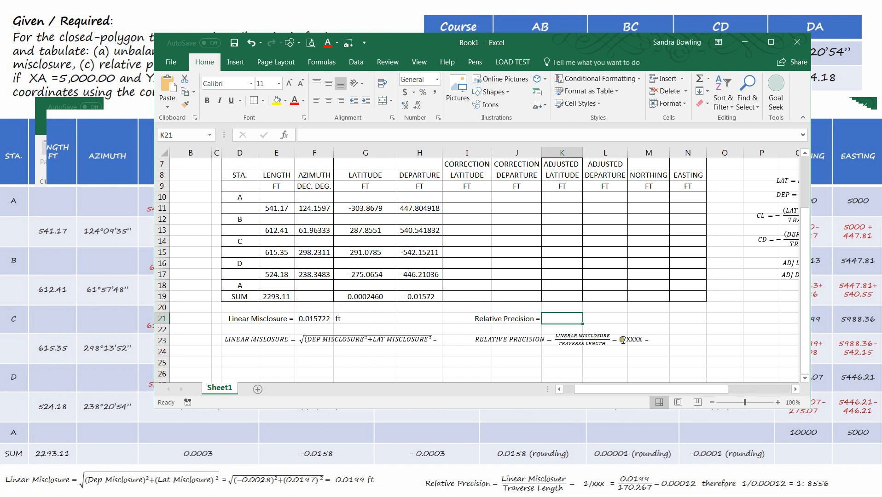
Step: Enter the relative precision formula in K21 as 1/(F21/E19), the traverse length divided by the linear misclosure
type("=")
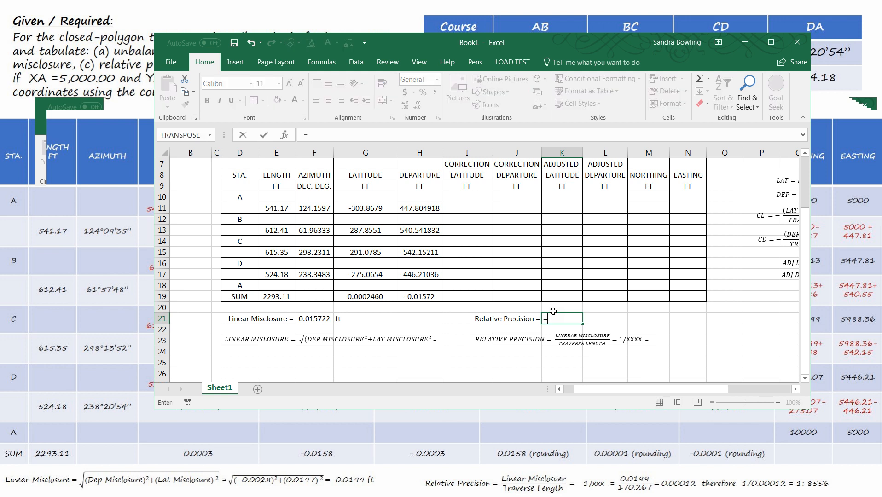
left_click(314, 319)
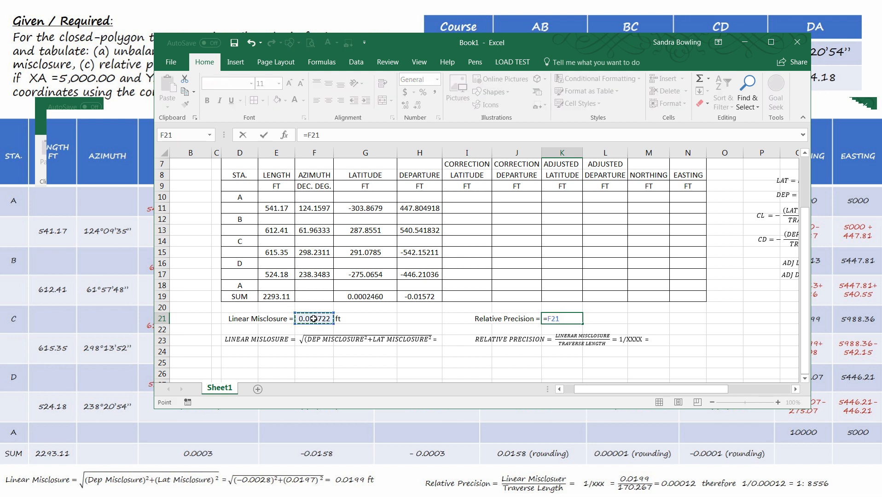
type("/")
left_click(279, 296)
key("Return")
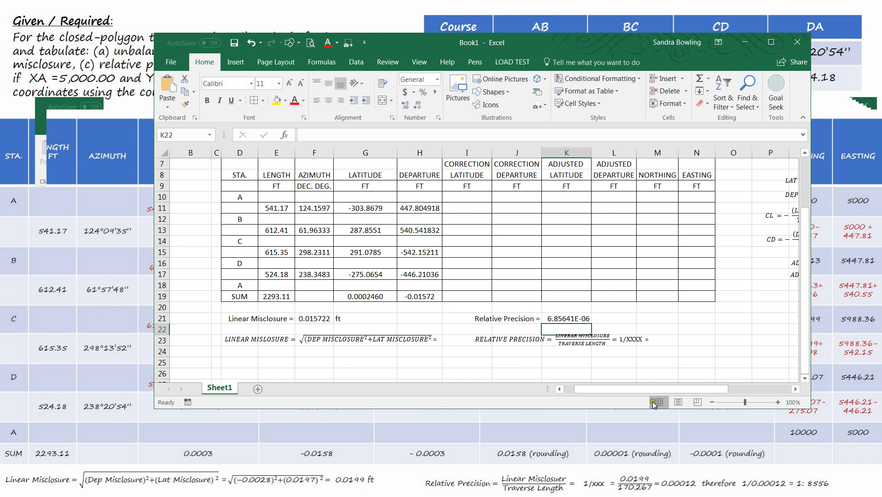
left_click(568, 320)
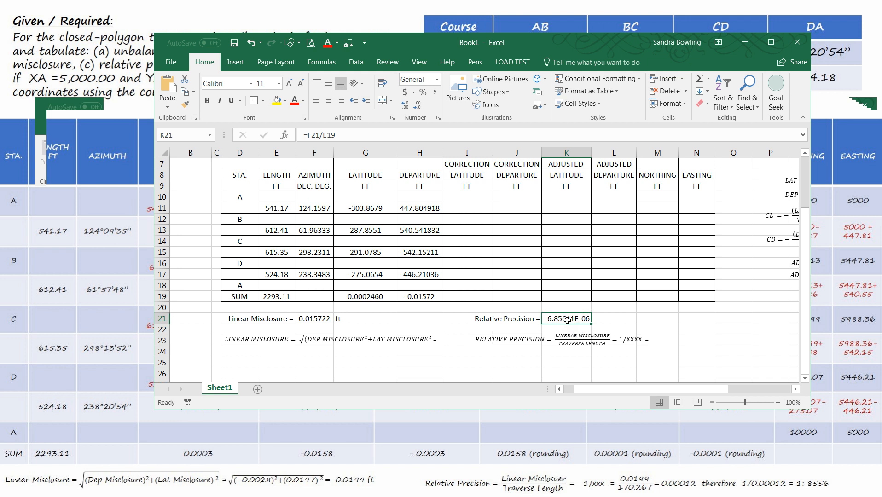
left_click(309, 134)
type("1/")
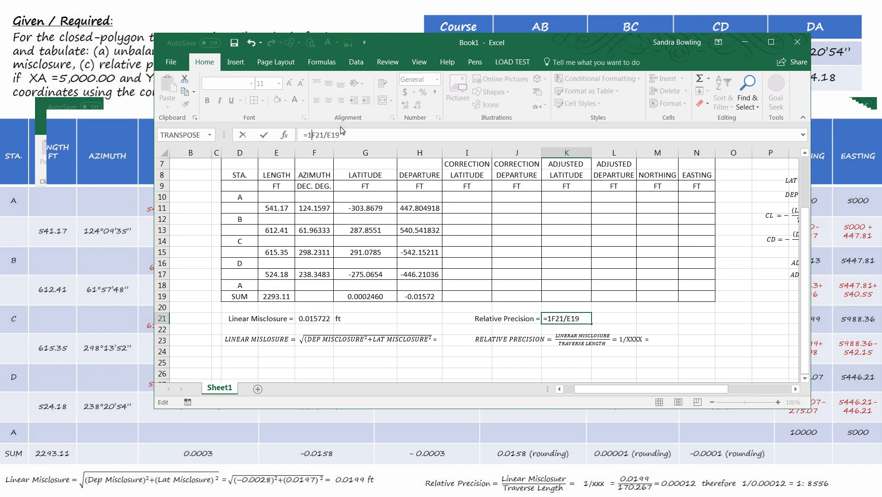
type("(")
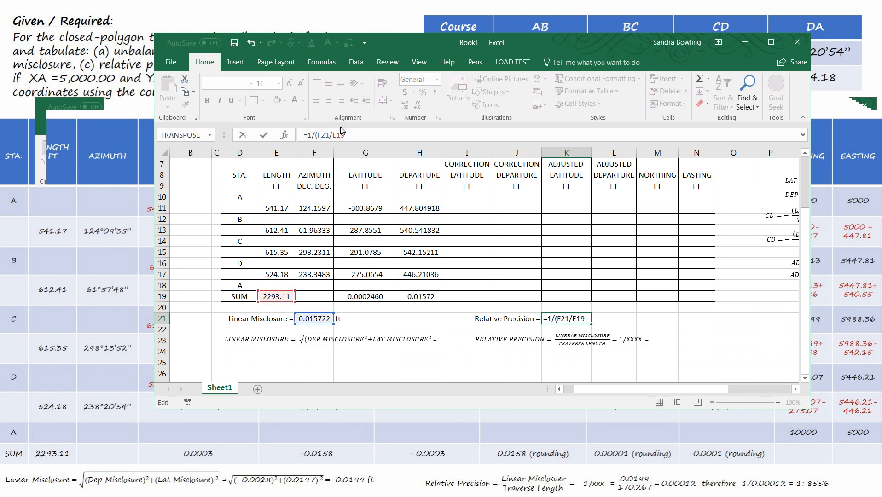
left_click(352, 133)
key("Return")
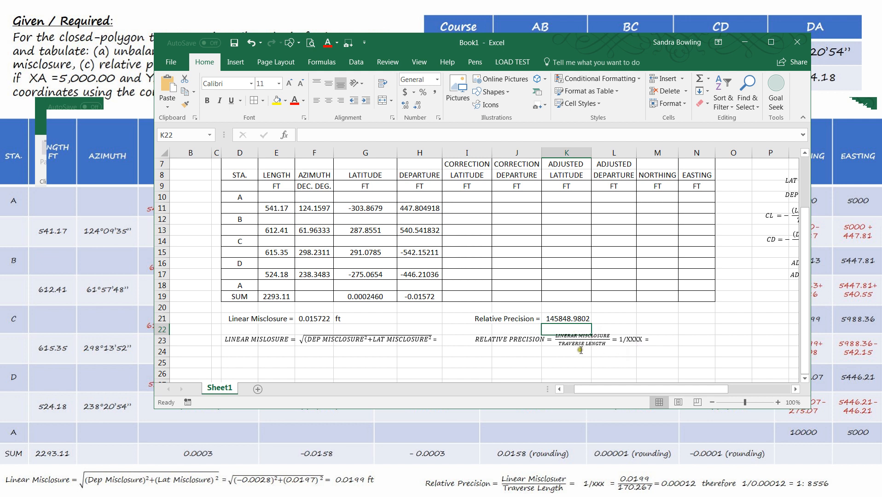
left_click(611, 320)
type("1/")
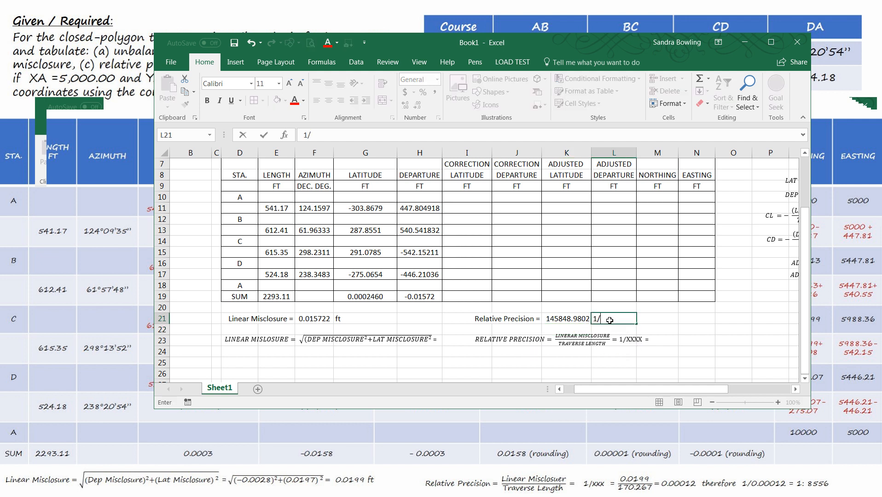
left_click(593, 369)
left_click(602, 318)
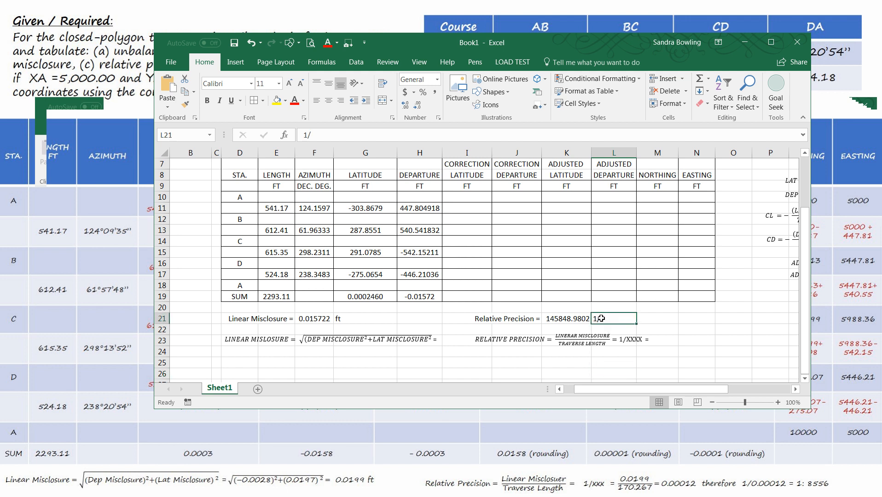
left_click(540, 318)
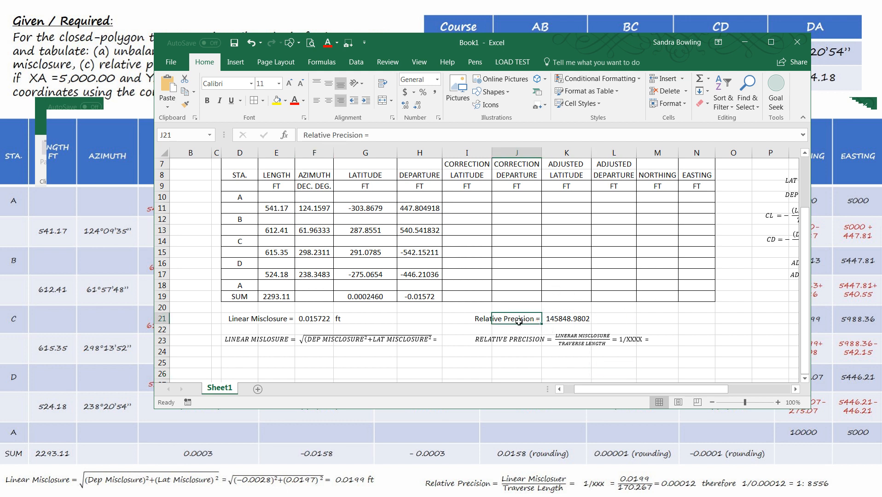
left_click(563, 319)
left_click(610, 321)
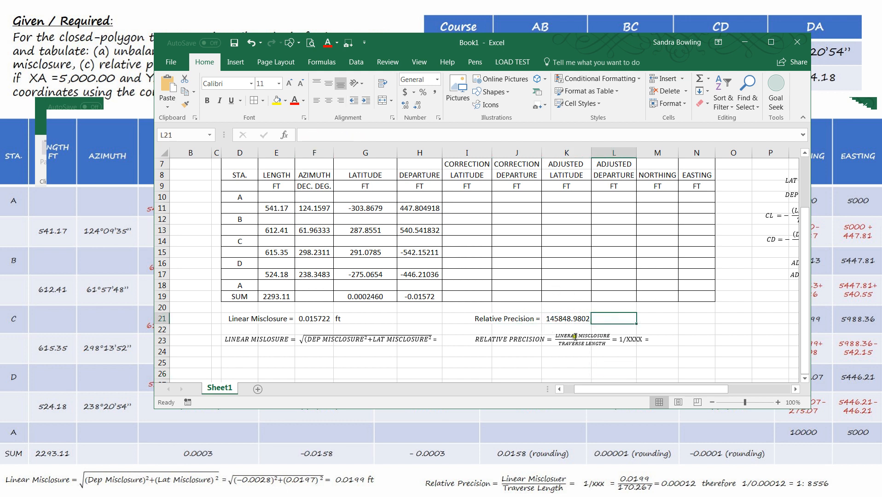
left_click(579, 319)
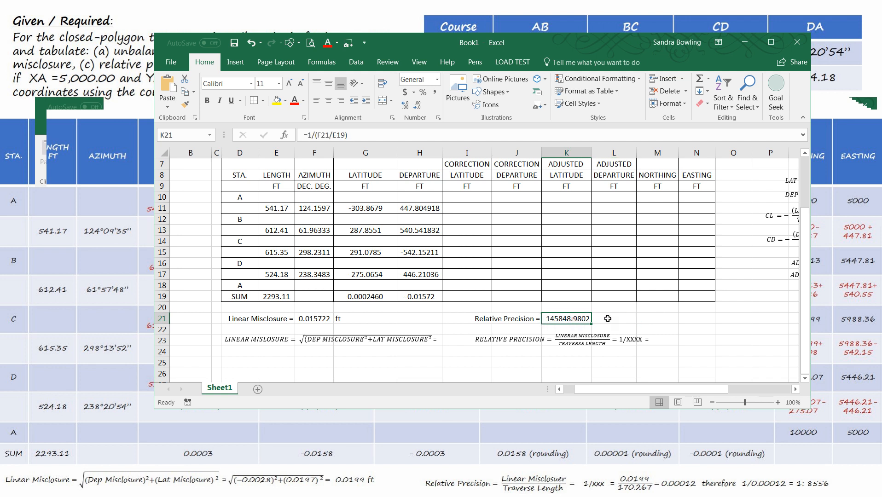
Step: Enter the rounded relative precision ratio ': 1/150000' in L21 beside the computed value
left_click(608, 318)
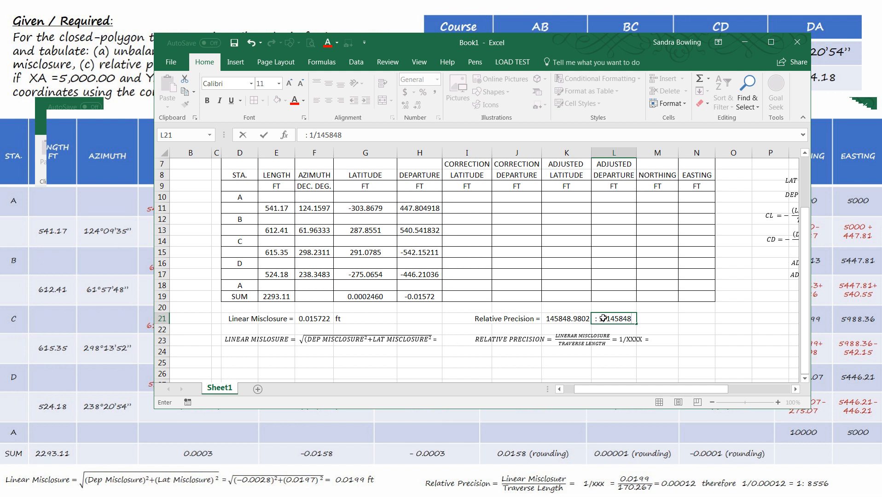
key("BackSpace")
key("BackSpace")
key("BackSpace")
type("000")
key("Return")
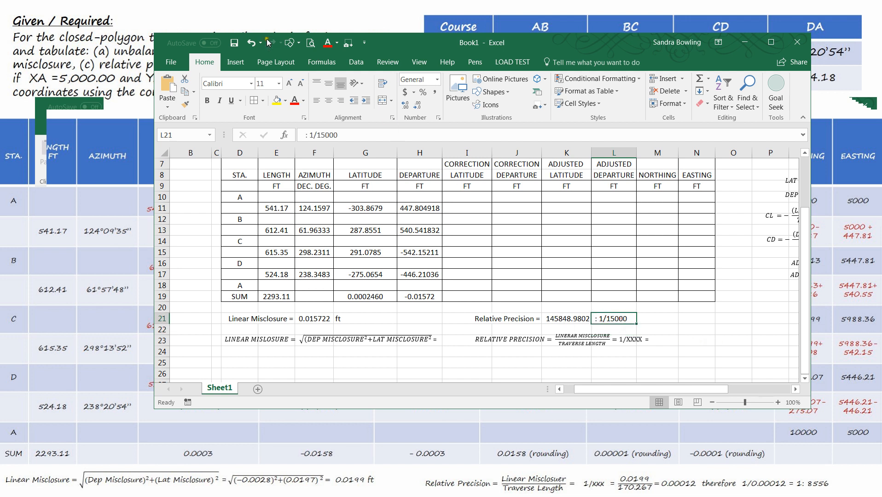
left_click(337, 134)
key("Escape")
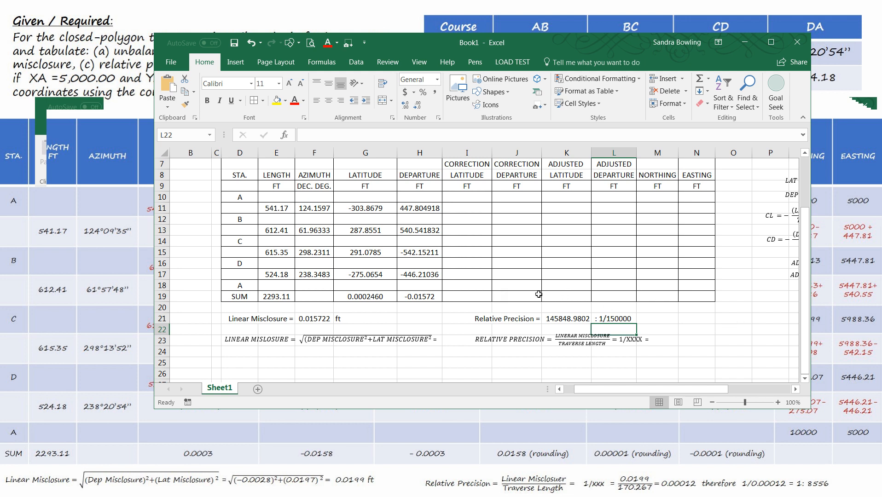
Step: Maximize the workbook window and scroll back to the top-left of the sheet
left_click(484, 210)
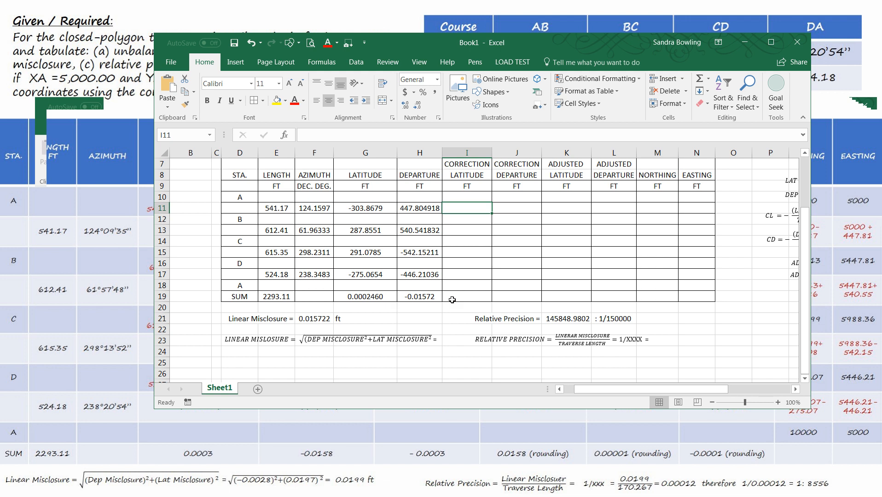
scroll(465, 289, "up", 1)
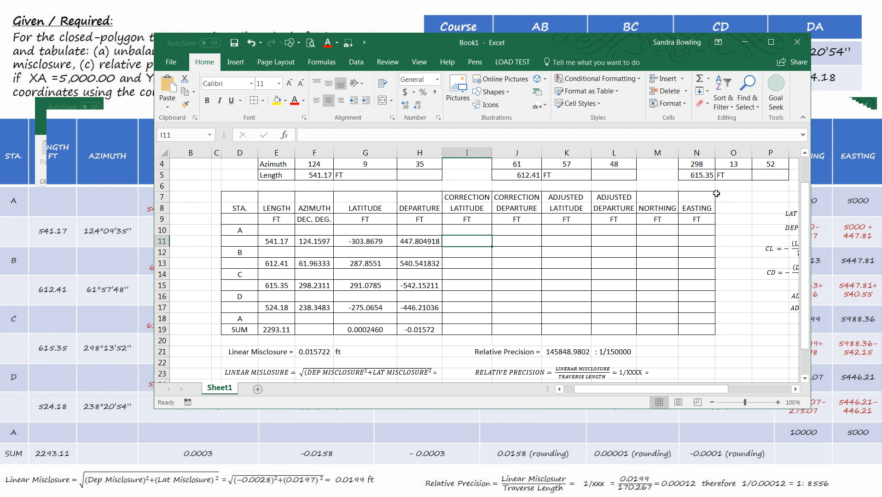
left_click_drag(534, 33, 393, 194)
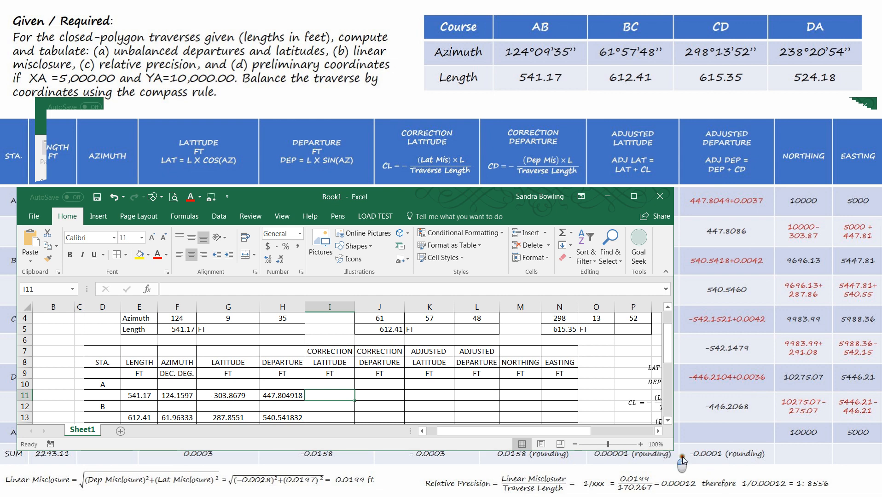
left_click_drag(673, 449, 866, 485)
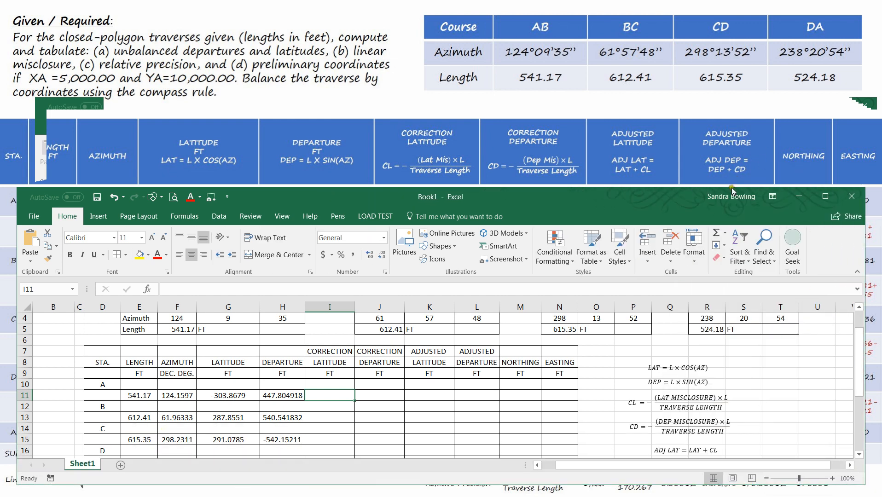
left_click_drag(733, 191, 772, 131)
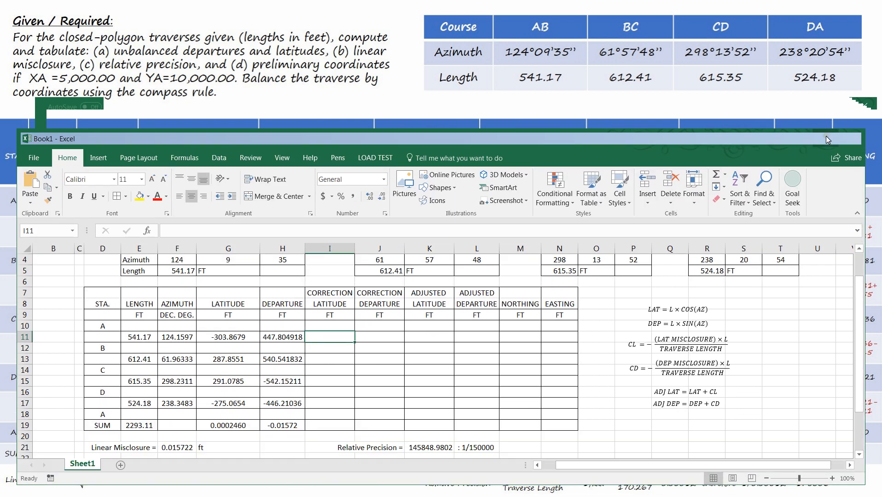
double_click(826, 139)
scroll(533, 261, "up", 1)
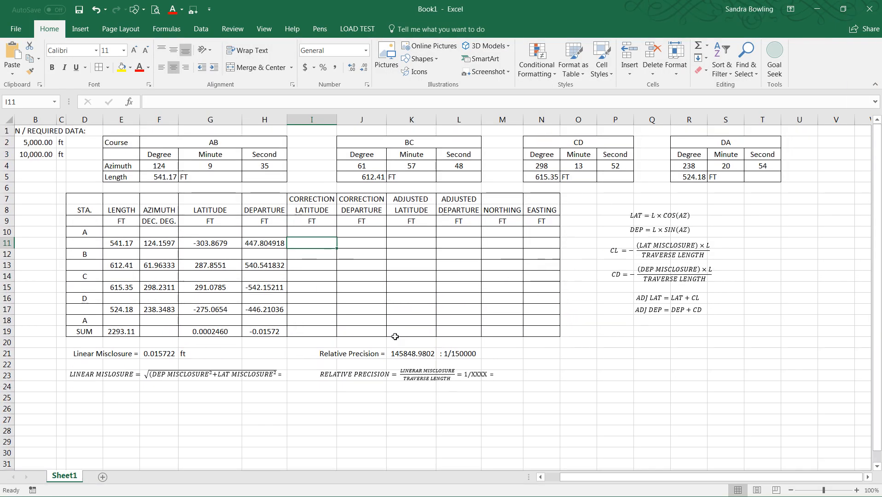
left_click(542, 477)
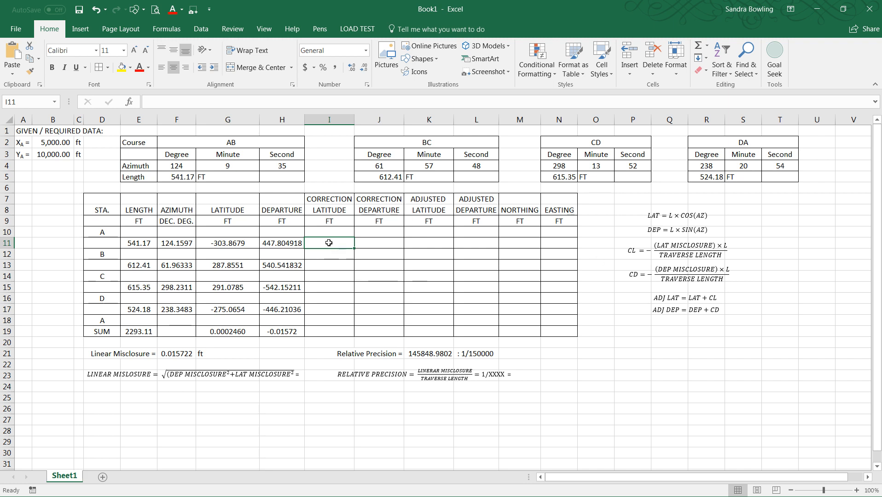
Step: Enter the latitude correction formula =-(G19*E11)/E19 in I11 for course AB
type("=")
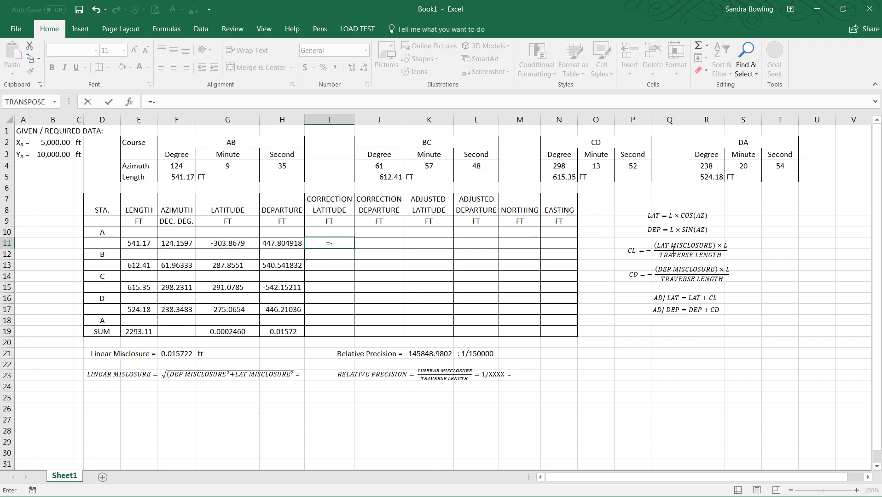
type("-(")
left_click(232, 331)
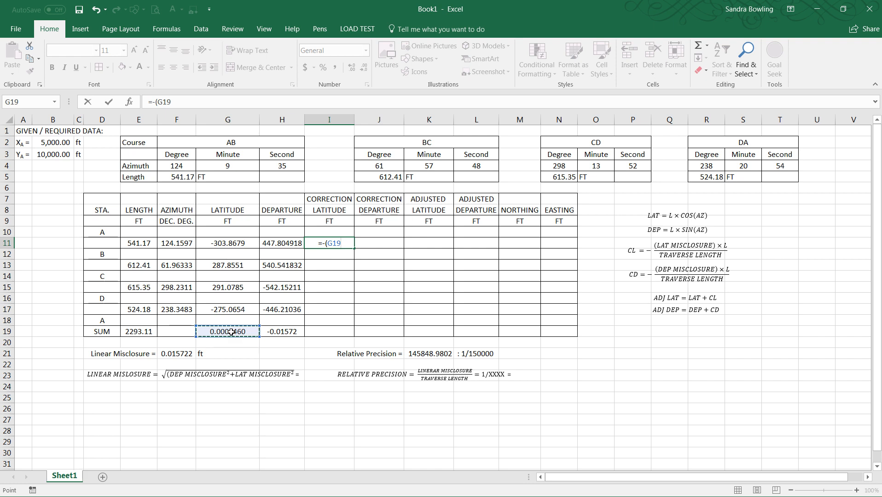
type("*")
left_click(145, 243)
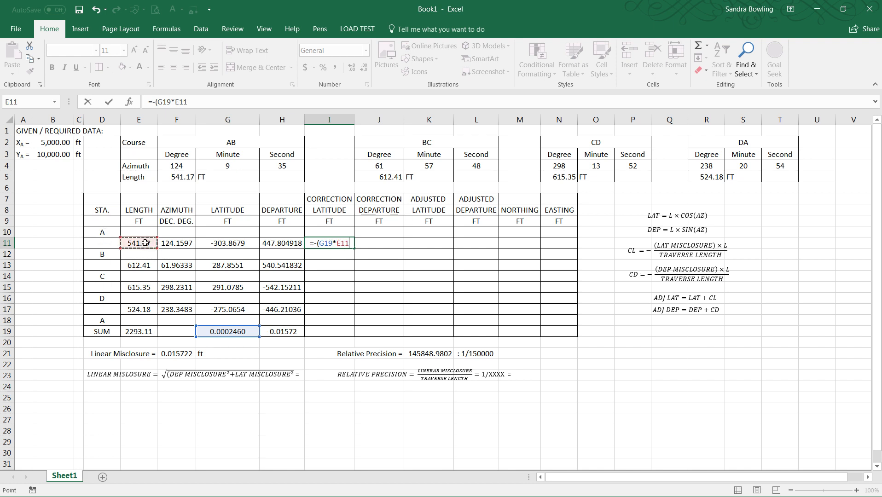
type(")/")
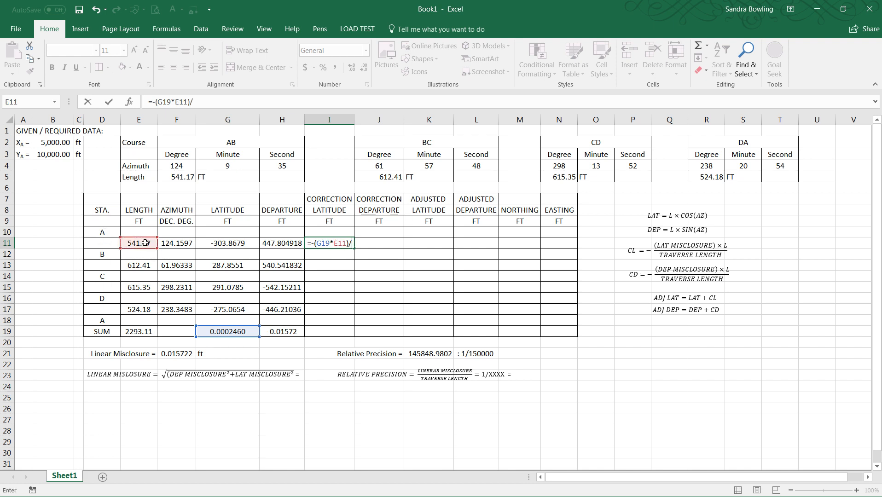
left_click(137, 333)
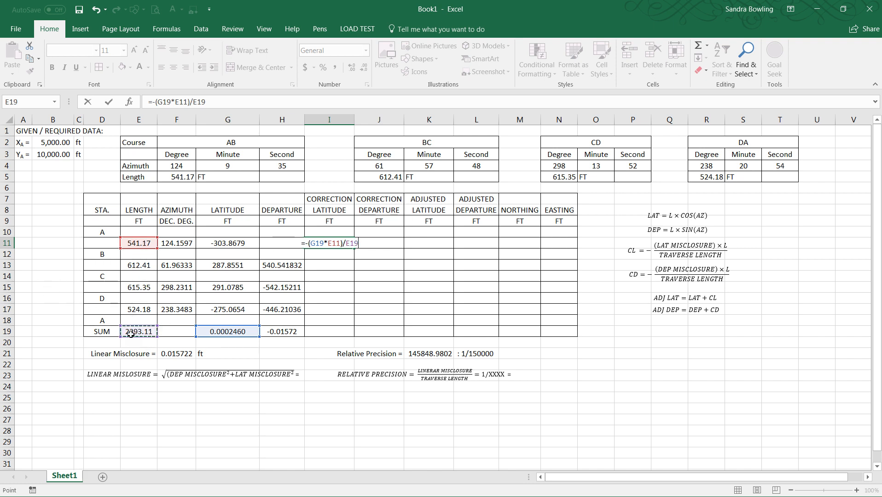
key("Return")
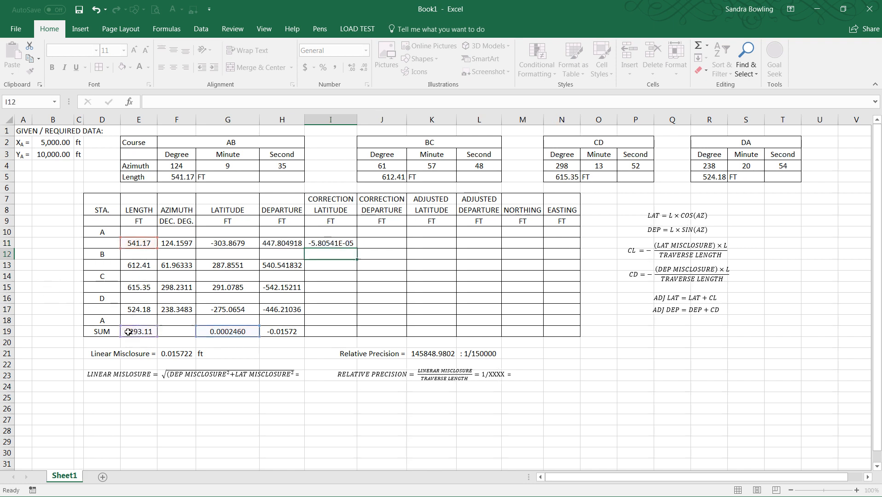
Step: Format the latitude correction in I11 as Number with seven decimal places
left_click(340, 243)
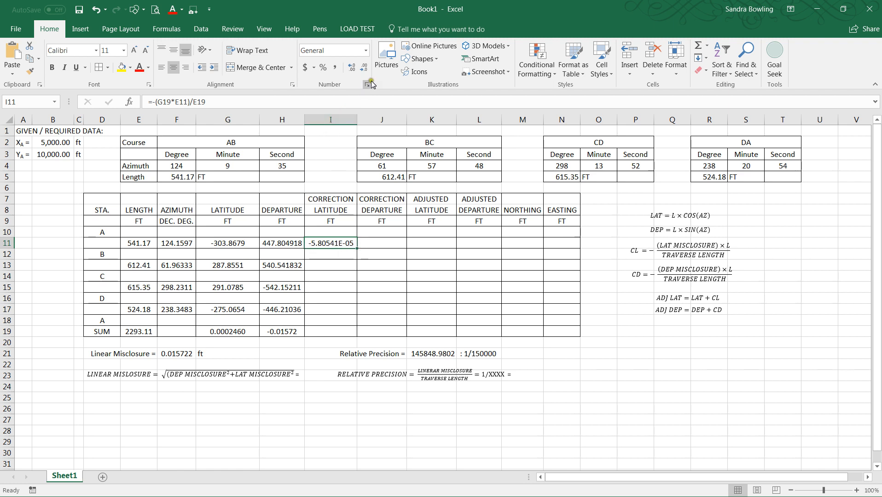
left_click(366, 51)
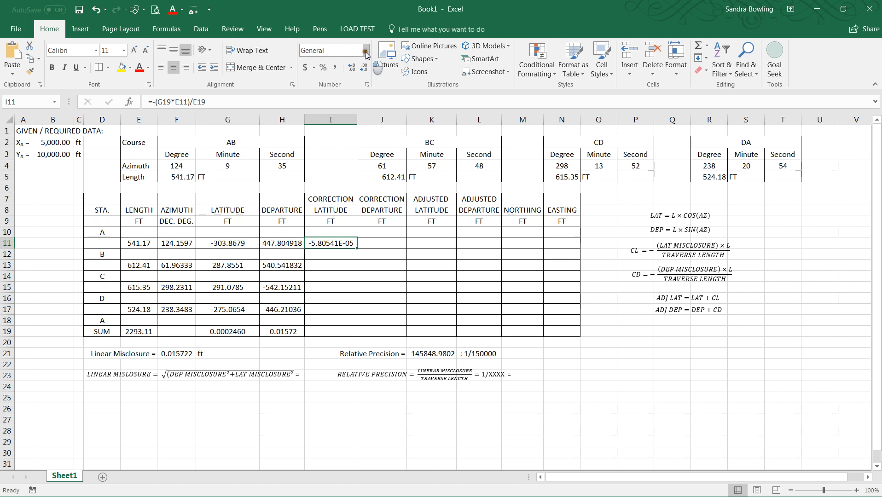
left_click(350, 92)
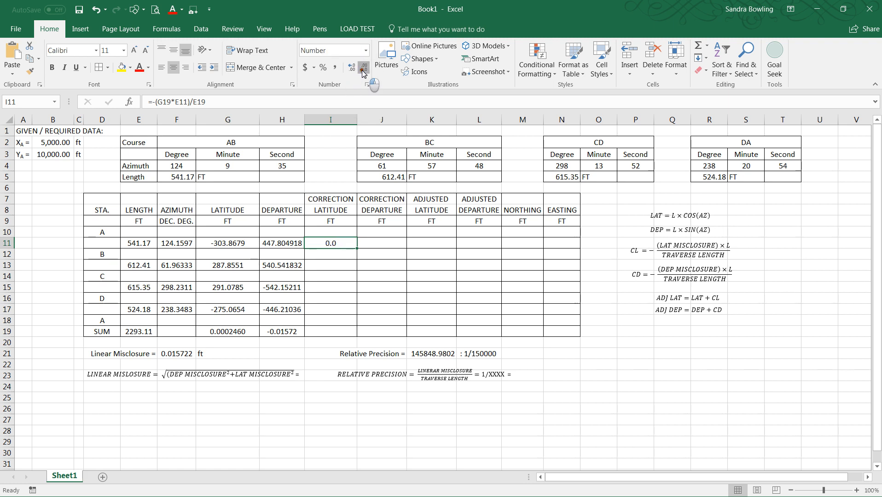
left_click(363, 69)
left_click(353, 68)
left_click(353, 68)
left_click(353, 68)
left_click(353, 68)
left_click(353, 68)
left_click(353, 68)
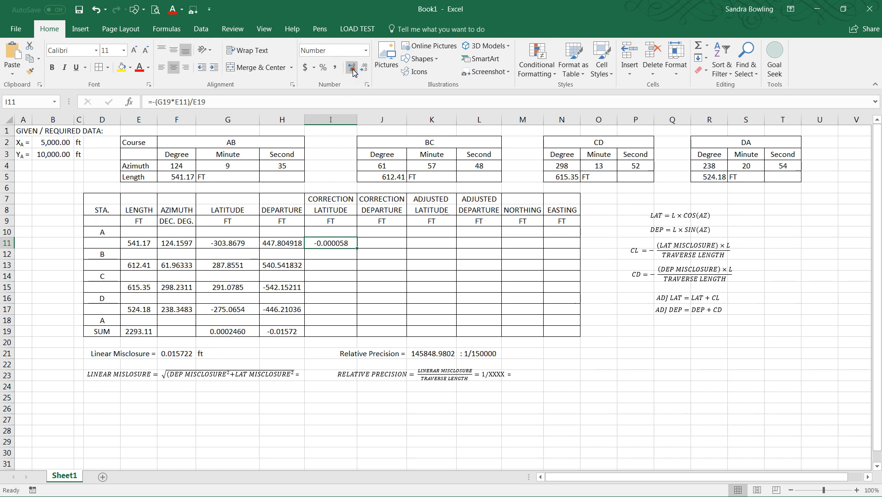
left_click(353, 69)
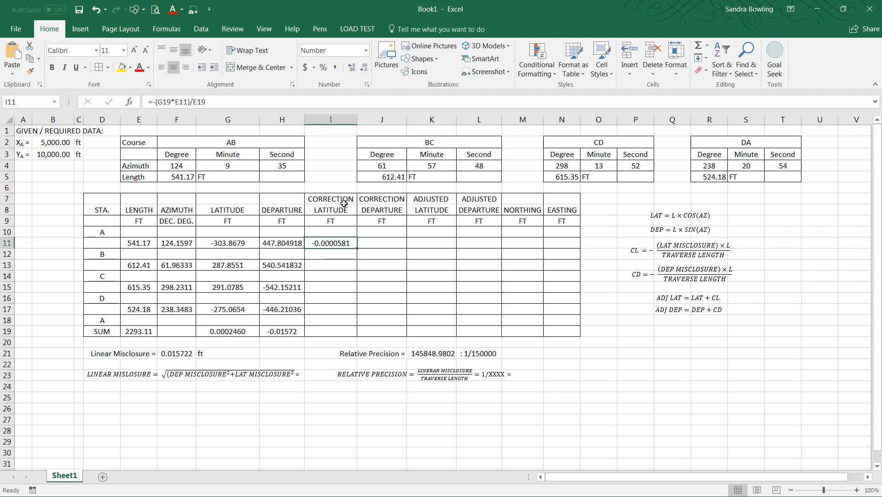
Step: Review the number format settings of the latitude correction in I11 and close the dialog
right_click(344, 243)
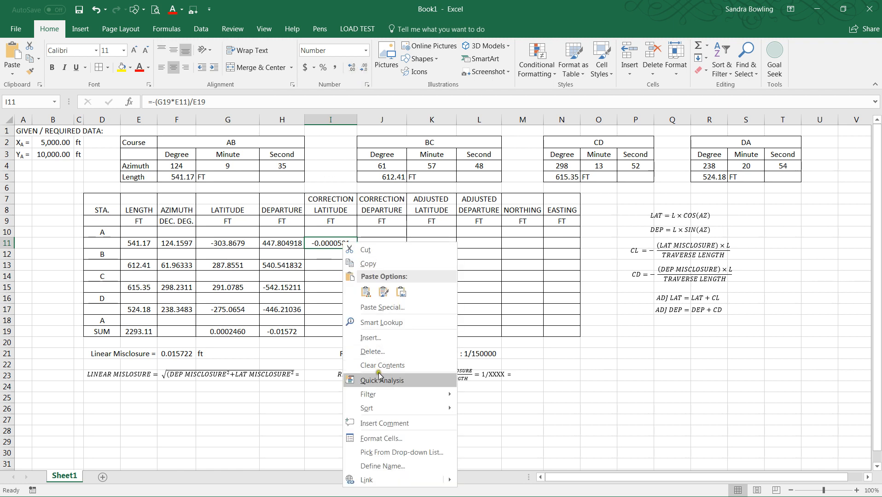
left_click(384, 439)
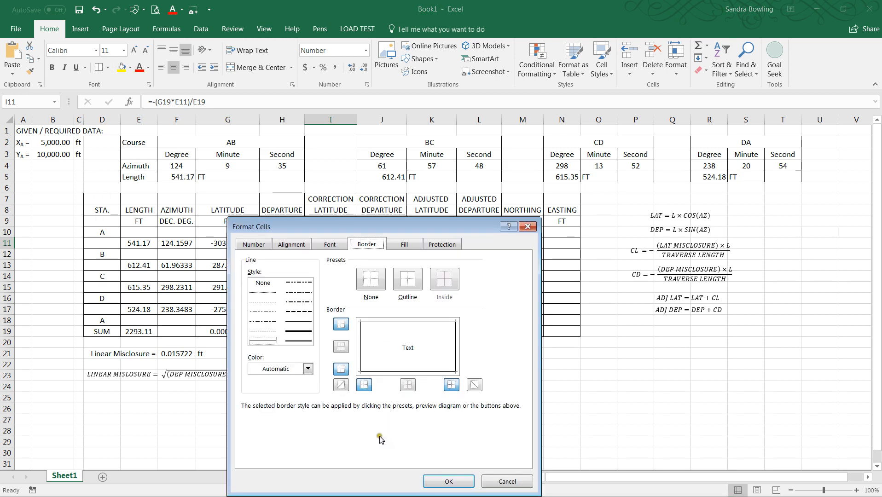
left_click(259, 247)
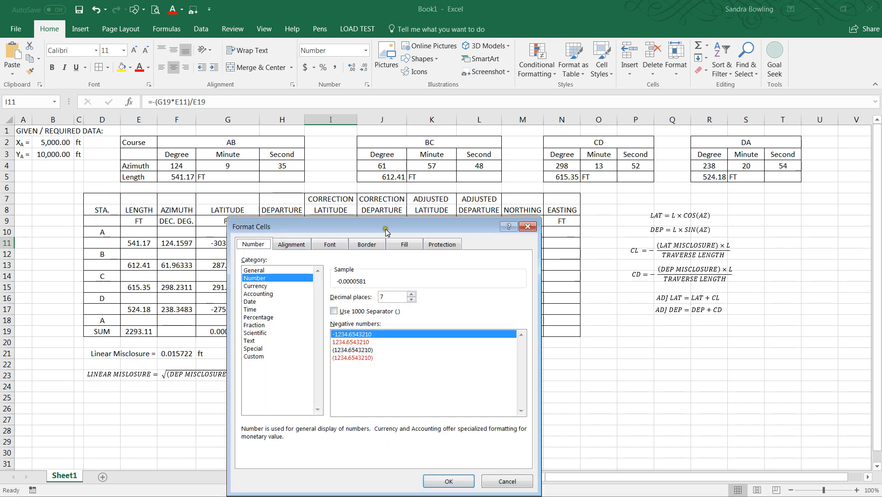
left_click_drag(385, 226, 558, 142)
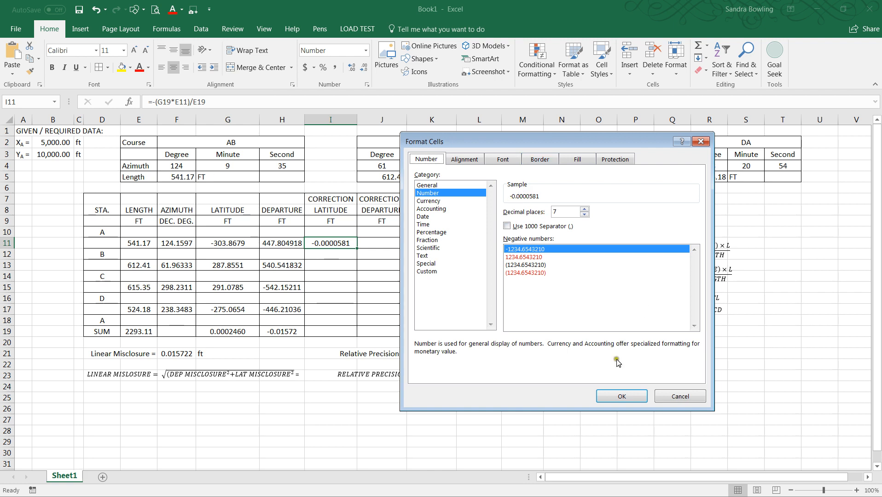
left_click(622, 397)
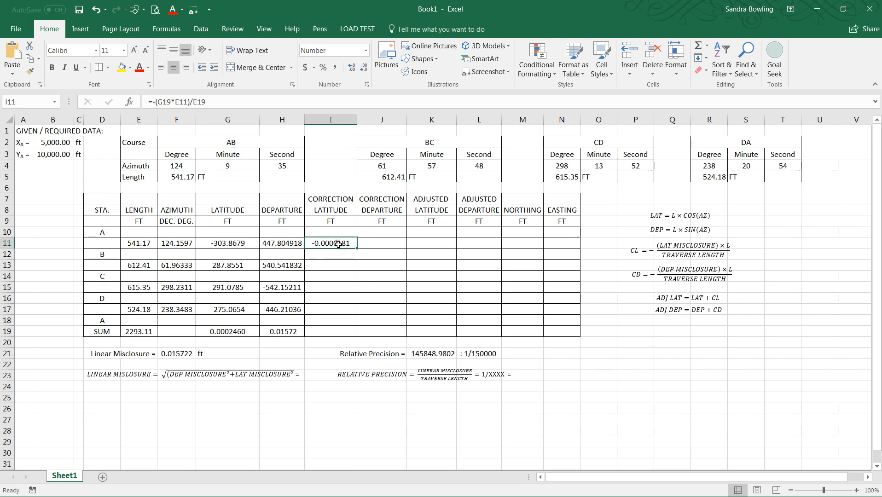
Step: Copy the latitude correction into I13 for course BC and adjust its references to =-(F21*E13)/E19
key("ctrl+c")
left_click(339, 264)
key("ctrl+v")
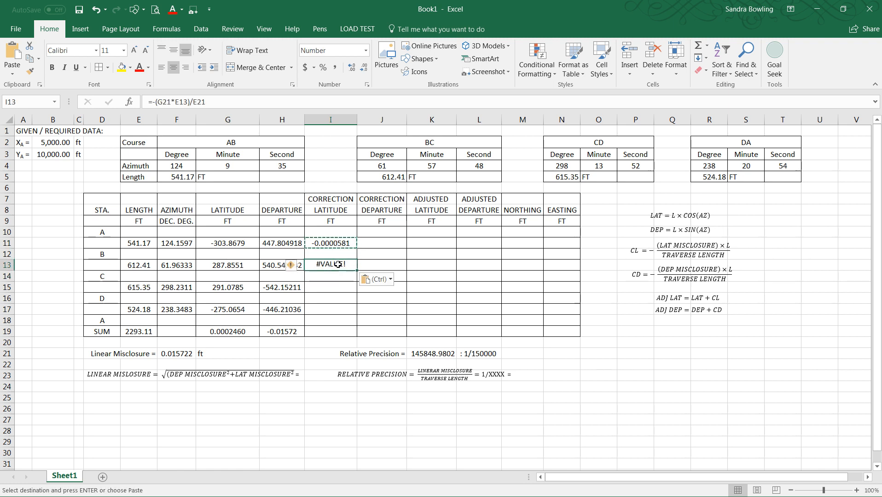
key("F2")
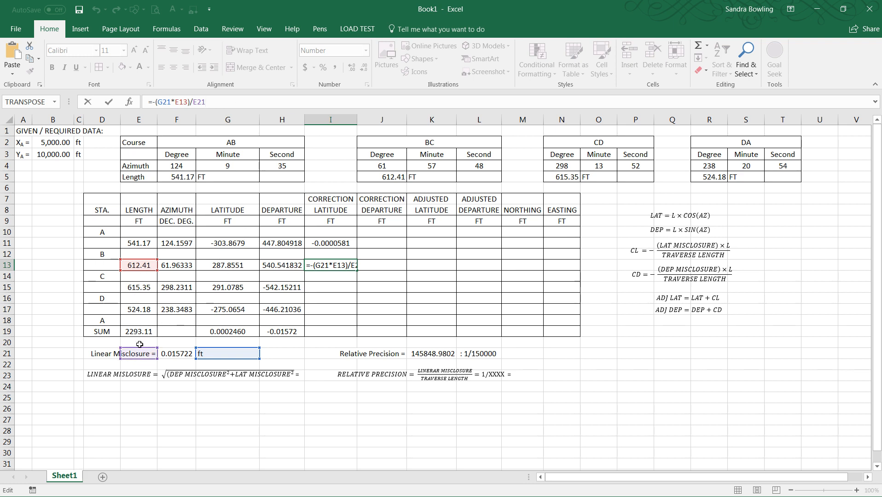
left_click_drag(145, 345, 140, 333)
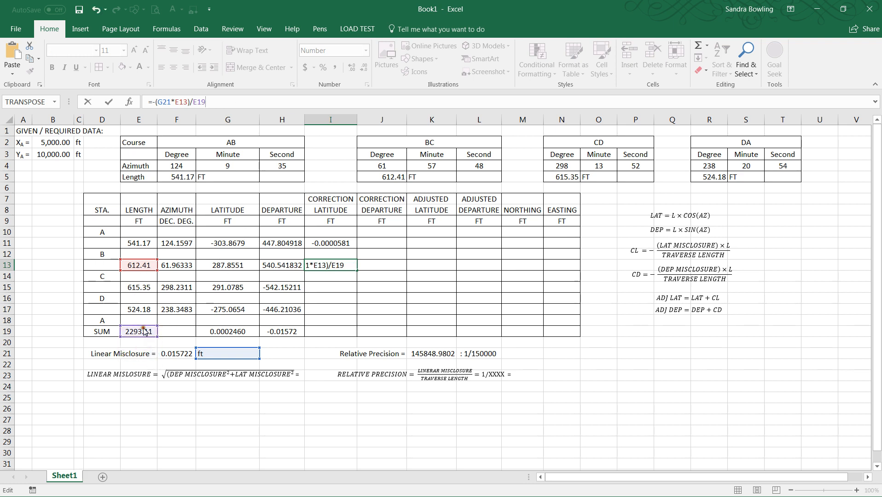
left_click_drag(213, 350, 176, 351)
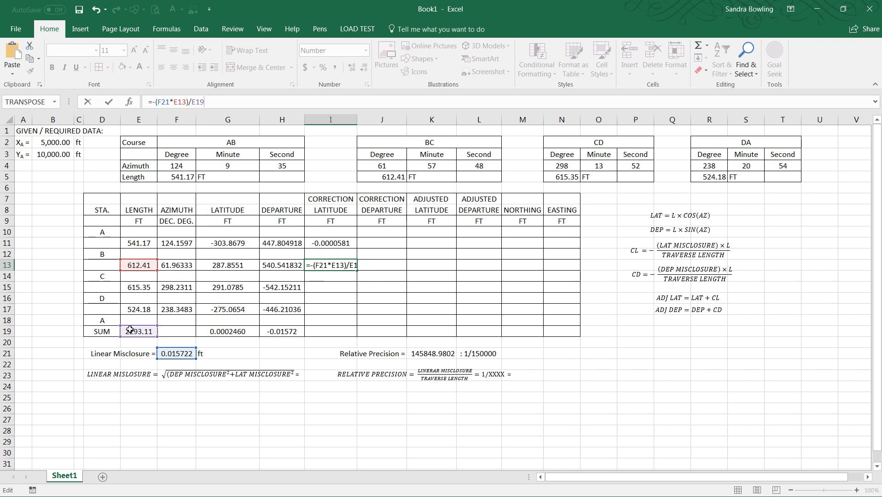
key("Return")
Step: Enter the latitude correction formula =-(G19*E15)/E19 in I15 for course CD
left_click(324, 287)
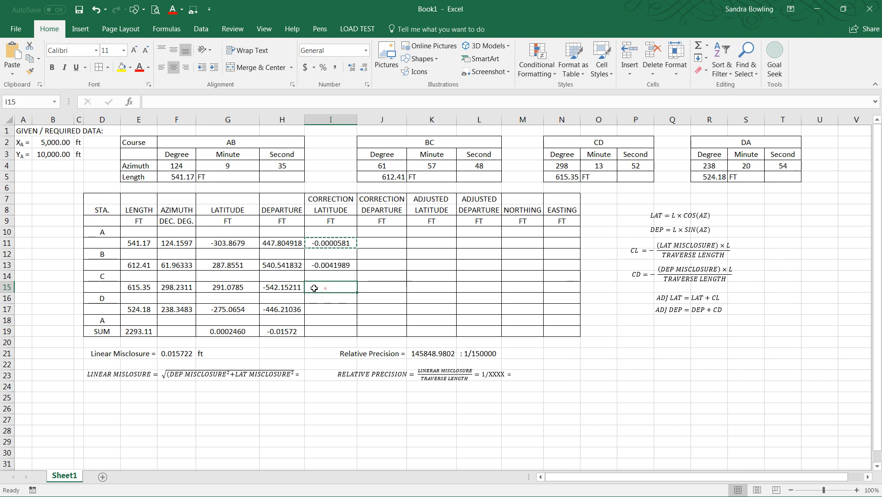
type("=")
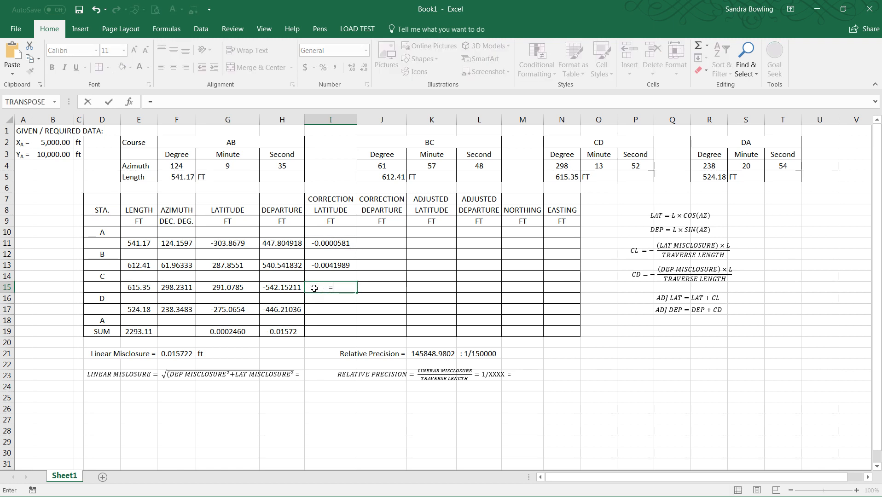
type("-*")
left_click(227, 333)
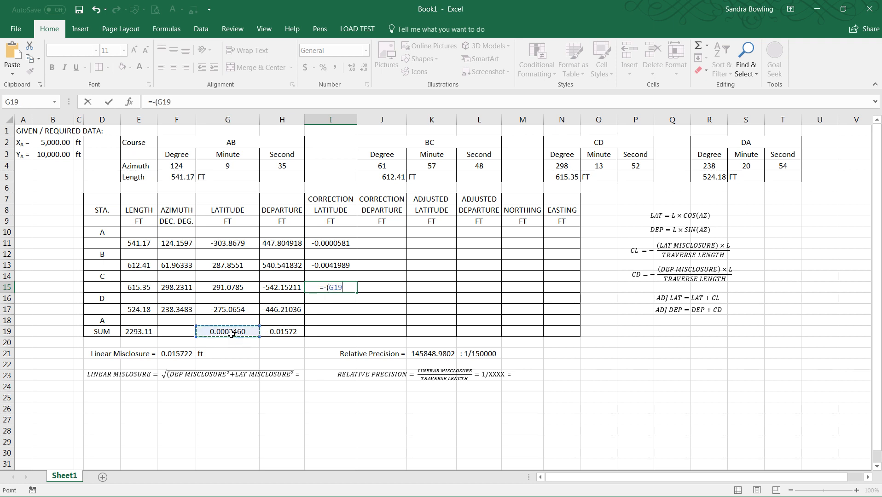
type("*")
left_click(137, 288)
type(")/")
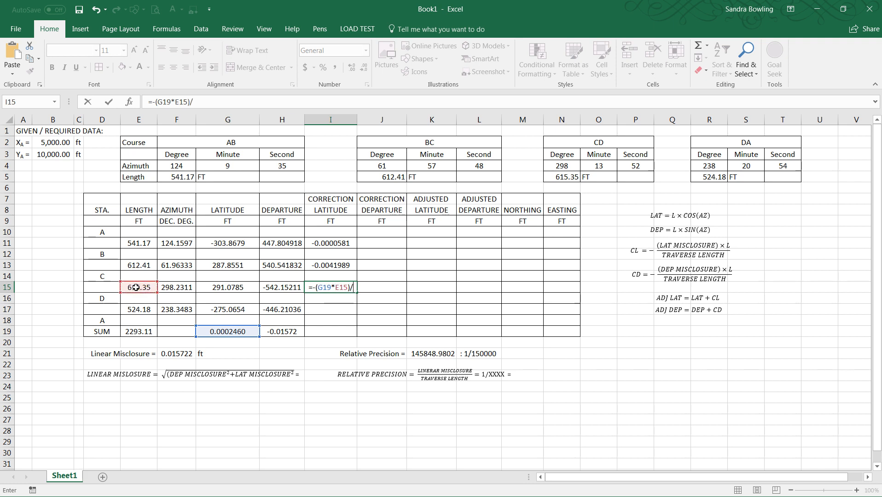
left_click(137, 332)
key("Return")
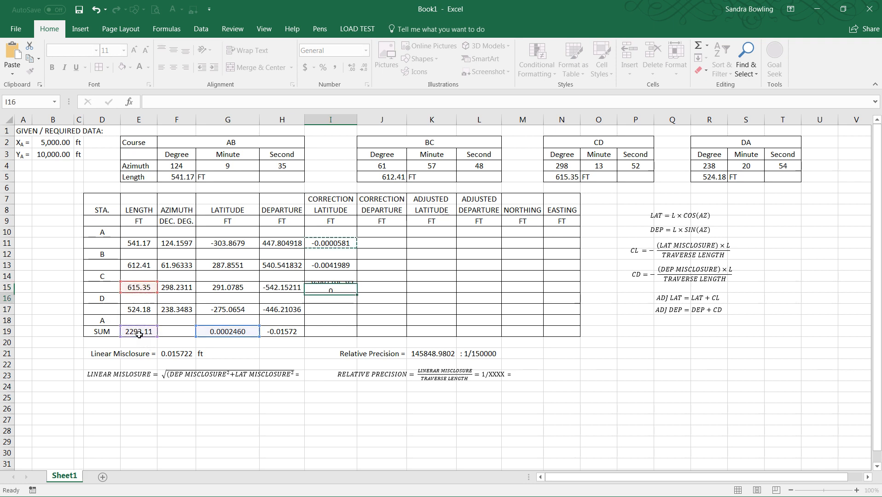
Step: Format the latitude correction in I15 as Number with seven decimal places
left_click(332, 287)
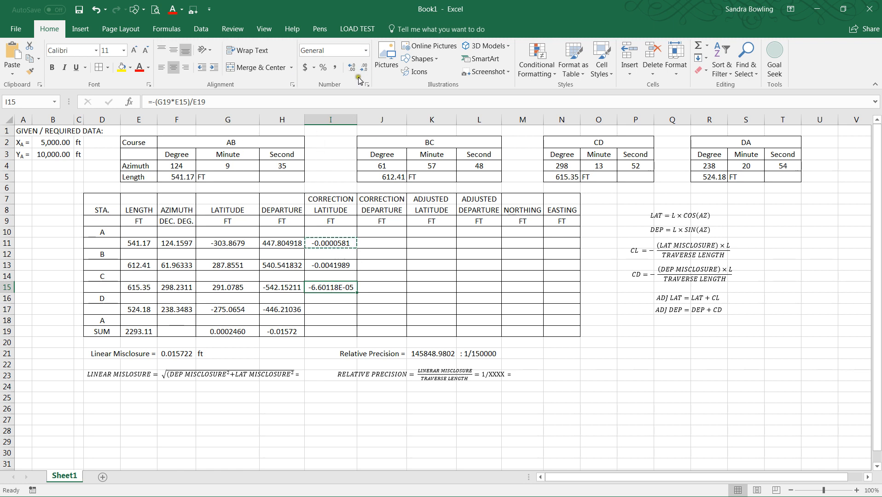
left_click(366, 51)
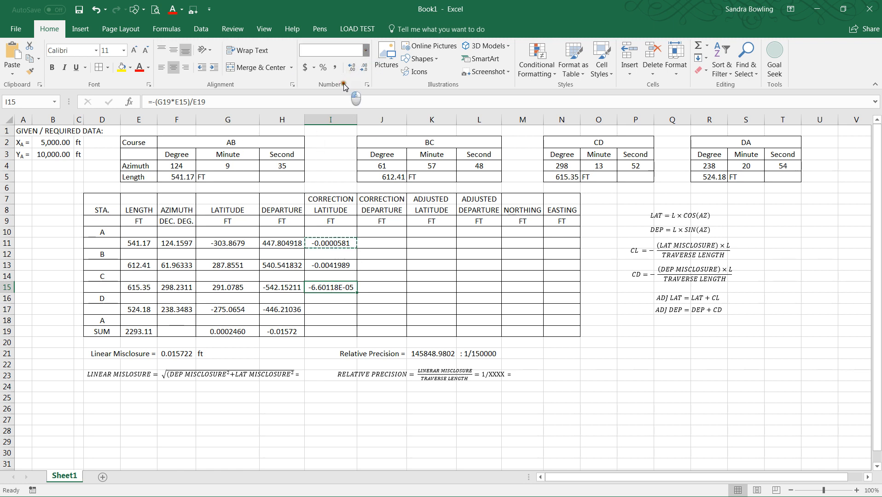
left_click(354, 92)
left_click(352, 69)
left_click(351, 69)
left_click(352, 69)
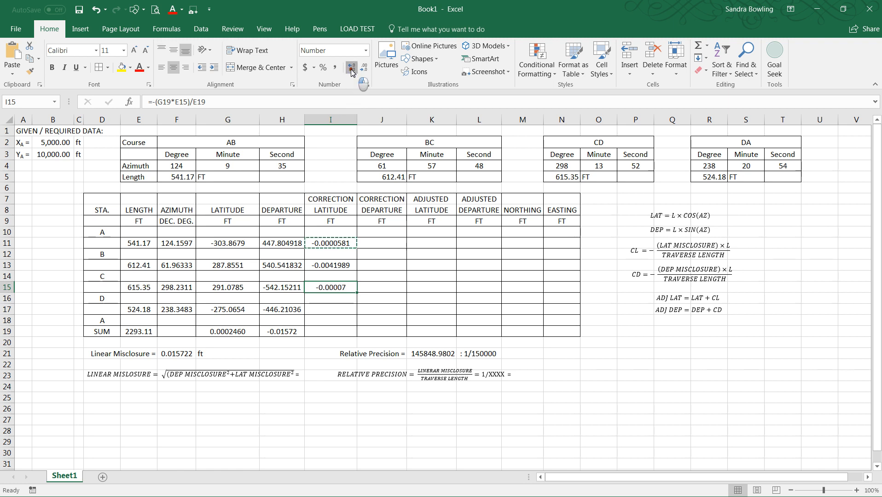
left_click(352, 69)
left_click(352, 70)
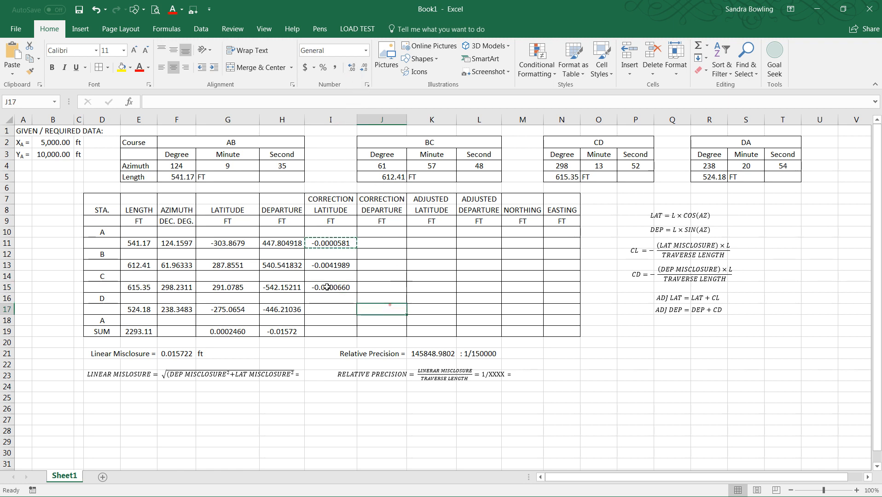
Step: Copy the latitude correction into I17 for course DA and correct its references to =-(G19*E17)/E19
key("ctrl+c")
left_click(321, 313)
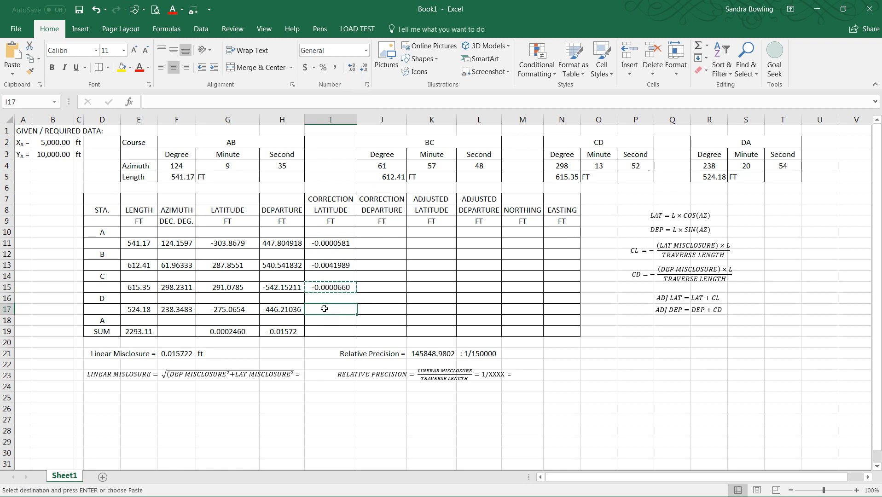
key("ctrl+v")
key("F2")
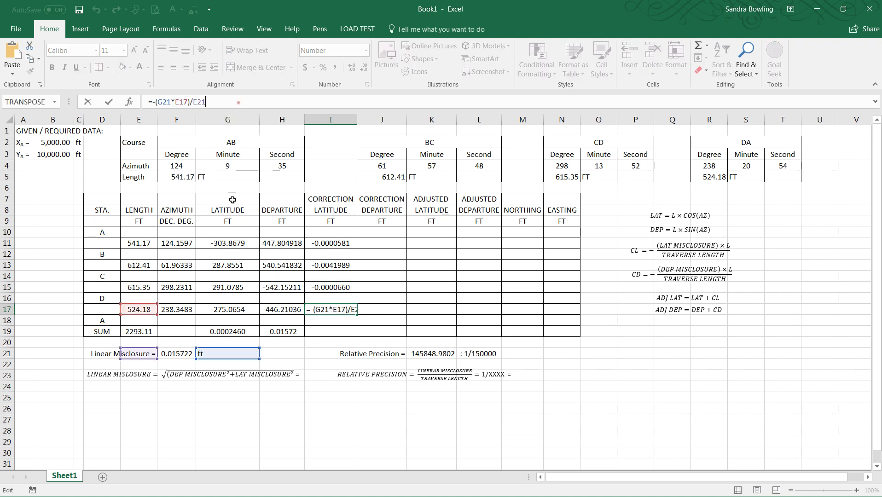
left_click_drag(140, 348, 140, 338)
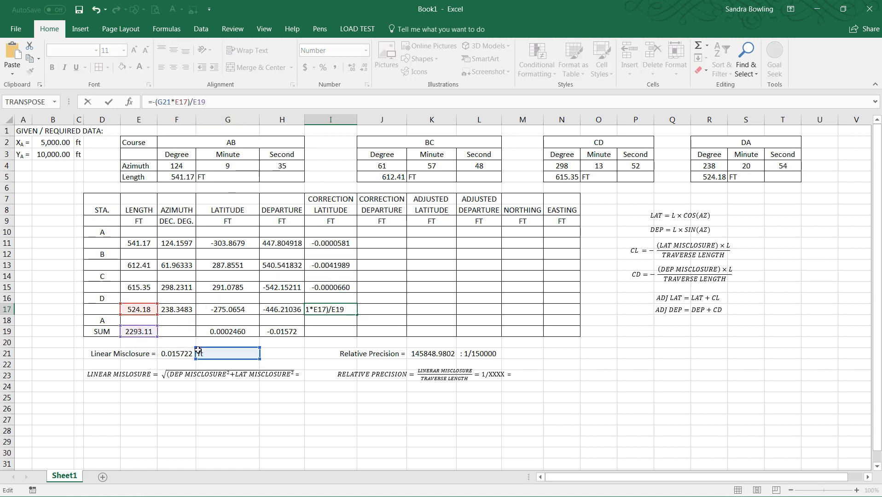
left_click_drag(205, 348, 205, 338)
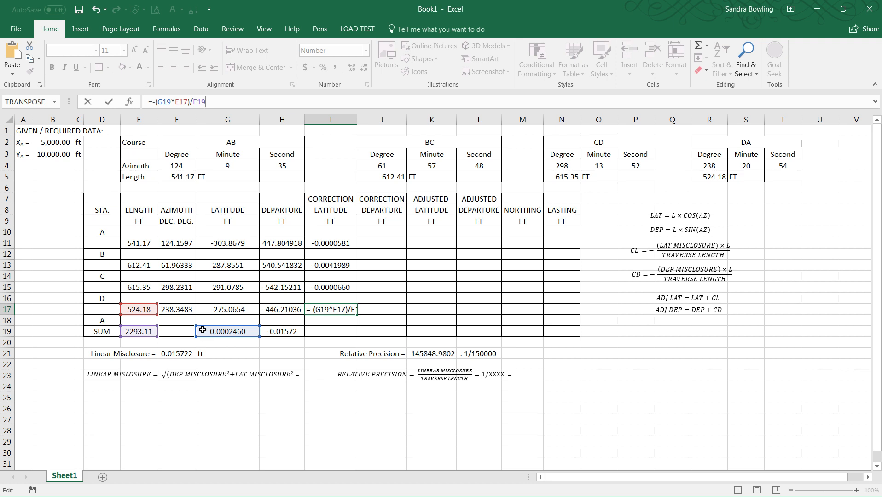
key("Return")
key("Escape")
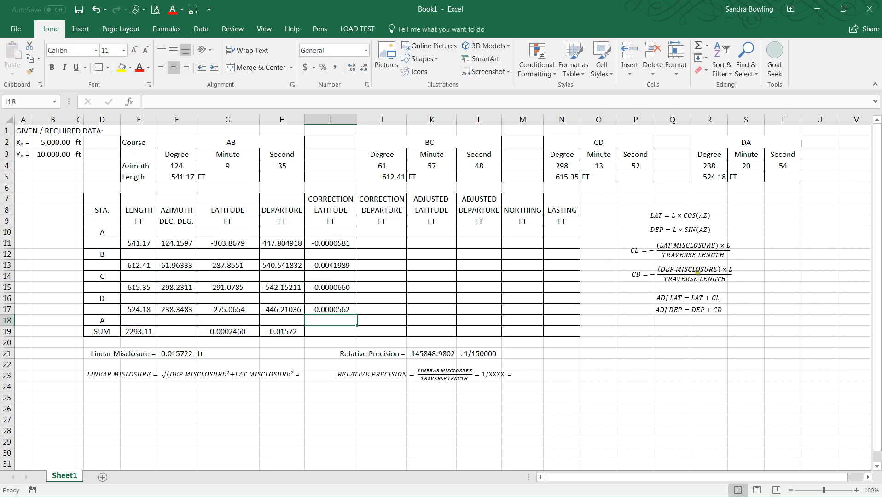
Step: Enter the departure correction formula =-(H19*E11)/E19 in J11 for course AB
left_click(339, 243)
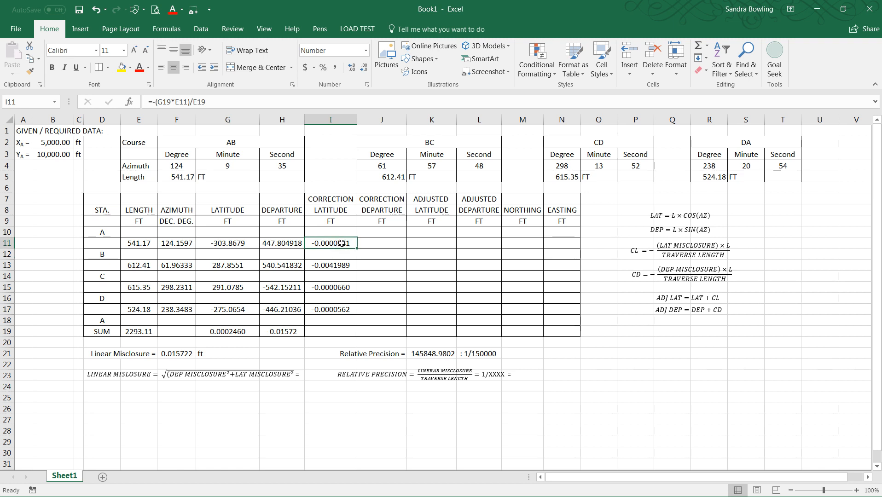
left_click(379, 243)
type("=")
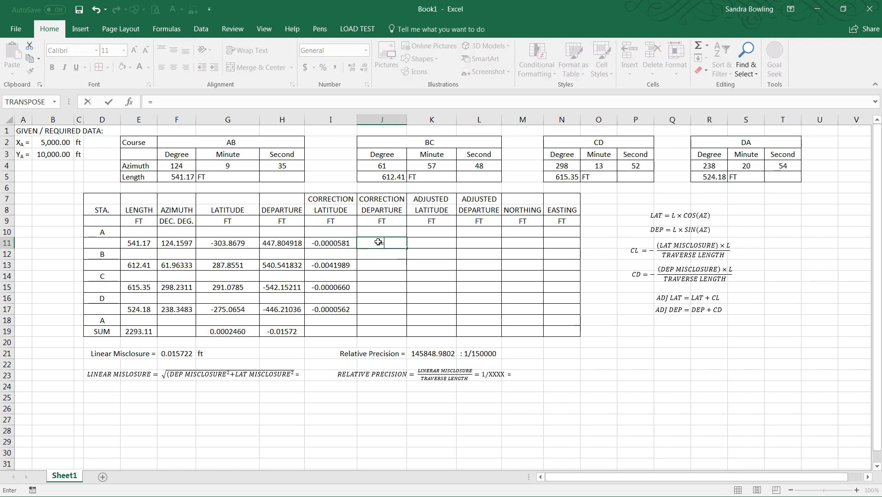
type("-(")
left_click(279, 333)
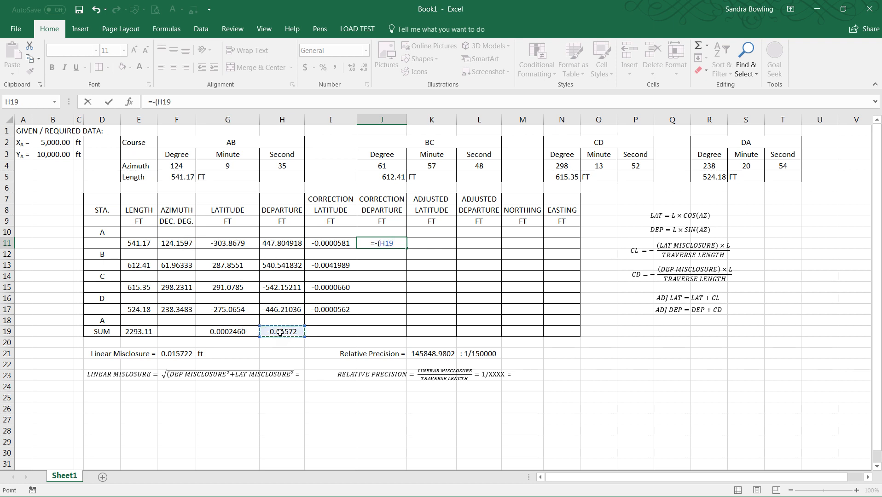
type("*")
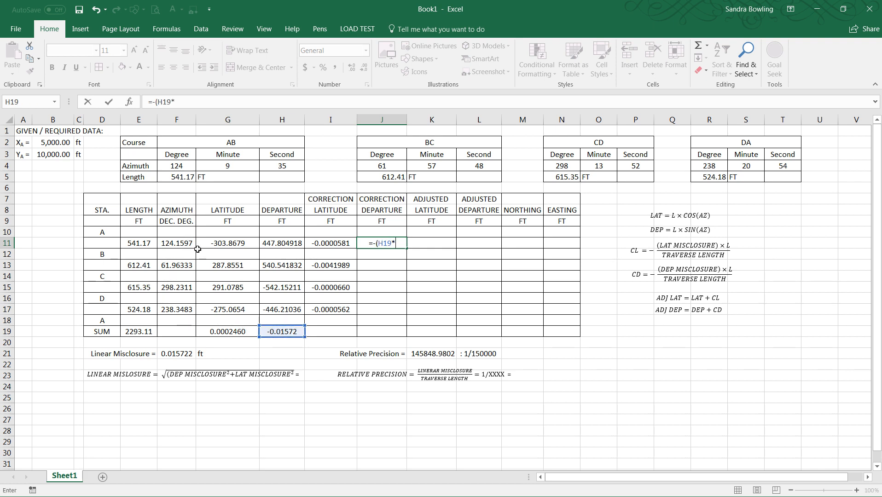
left_click(140, 247)
type(")/")
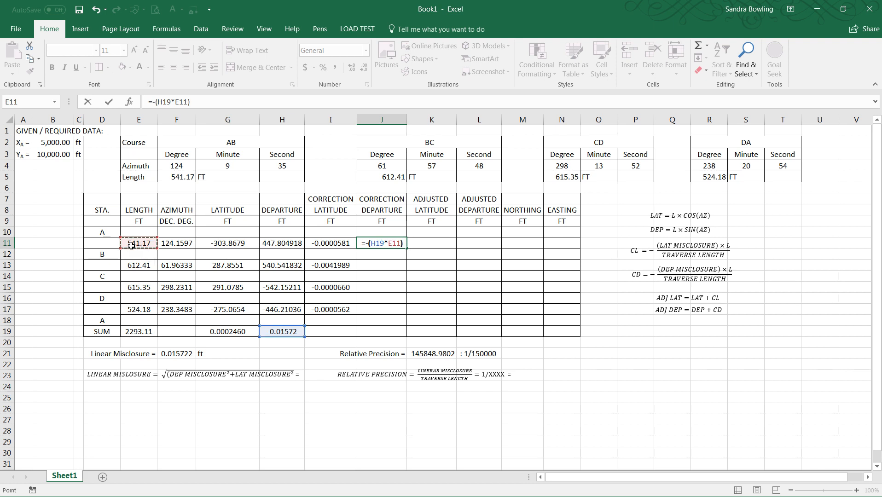
left_click(129, 332)
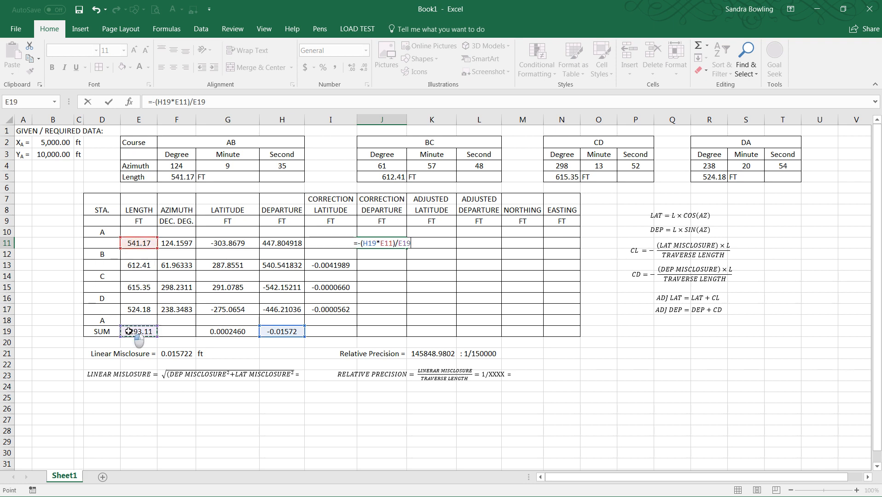
key("Return")
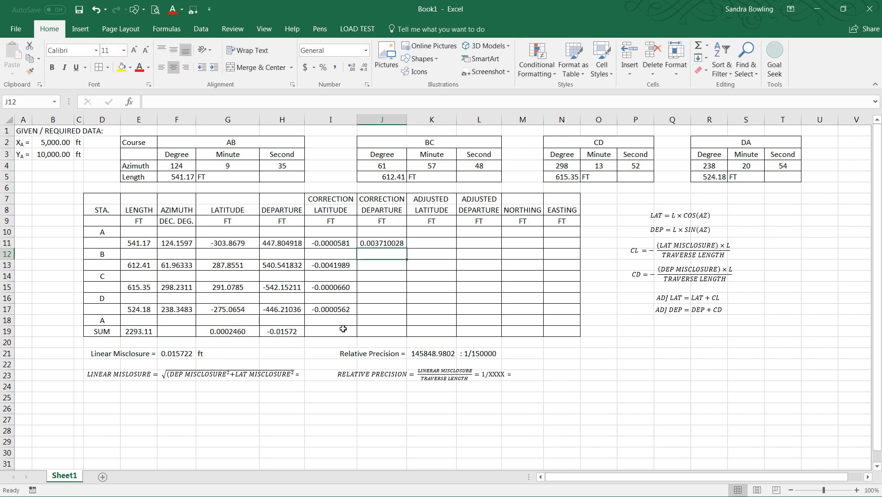
Step: Enter the departure correction formula =-(H19*E13)/E19 in J13 for course BC
left_click(372, 266)
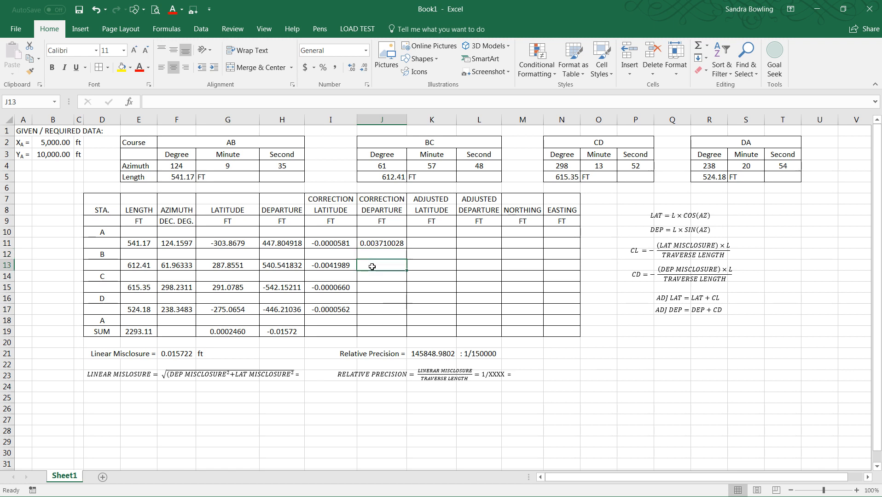
left_click(384, 240)
left_click(373, 266)
type("=")
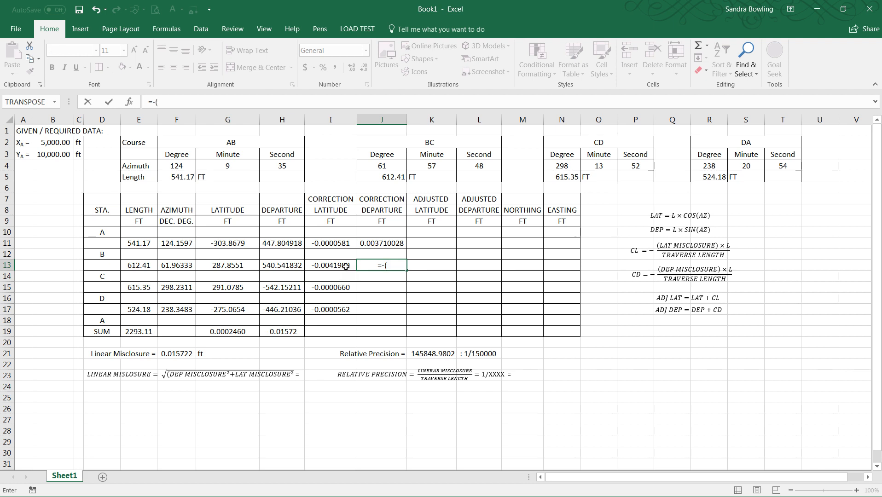
type("-(")
left_click(292, 331)
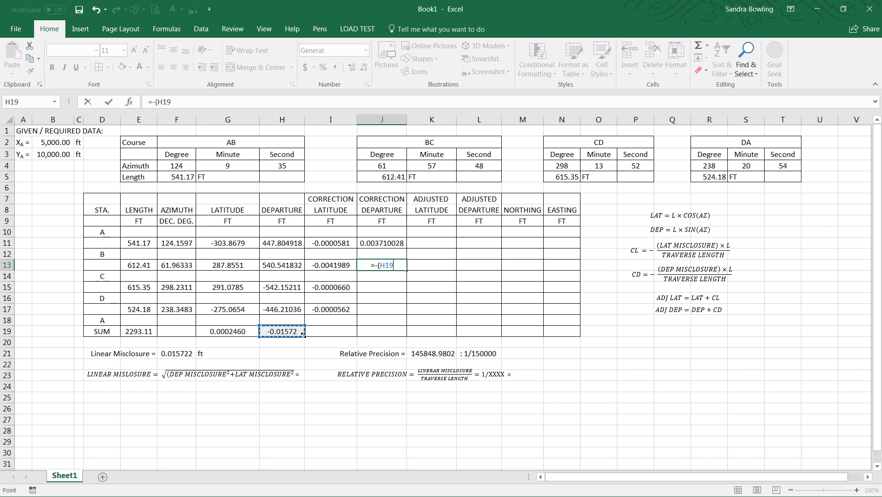
type("*")
left_click(134, 266)
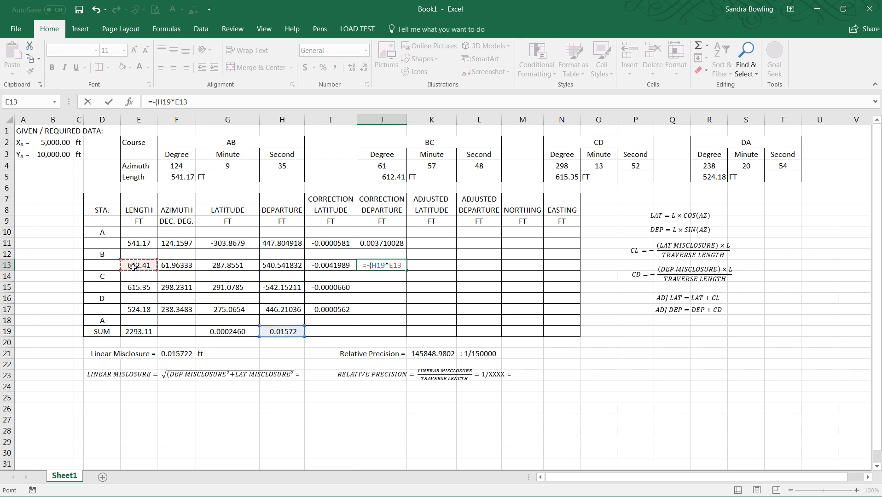
type(")/")
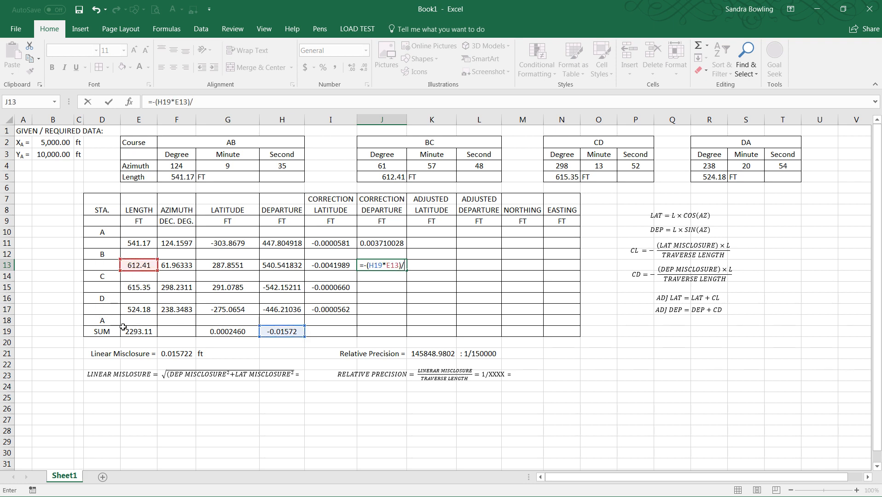
left_click(137, 331)
key("Return")
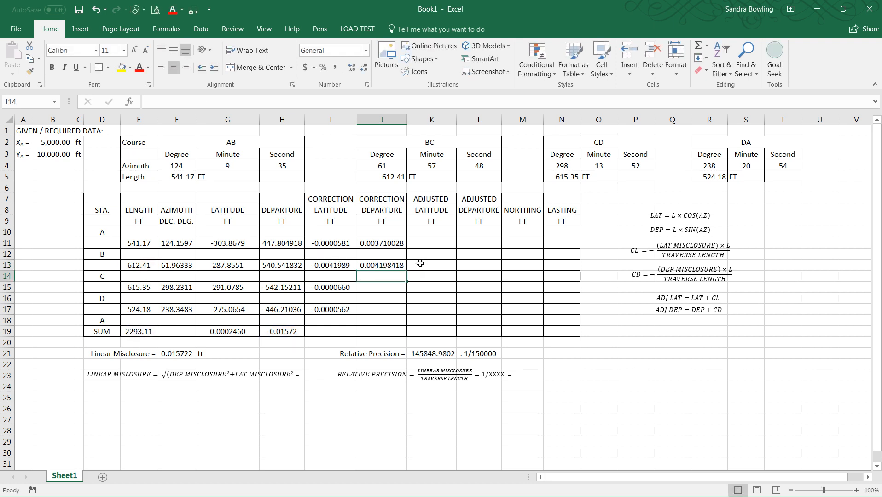
Step: Copy the departure correction into J15 for course CD and correct its references to =-(H19*E15)/E19
left_click(390, 264)
key("ctrl+c")
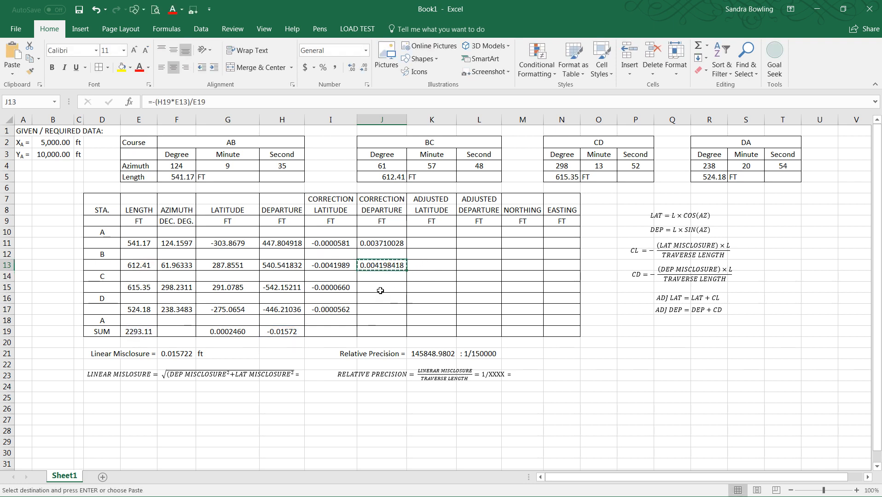
left_click(384, 290)
key("ctrl+v")
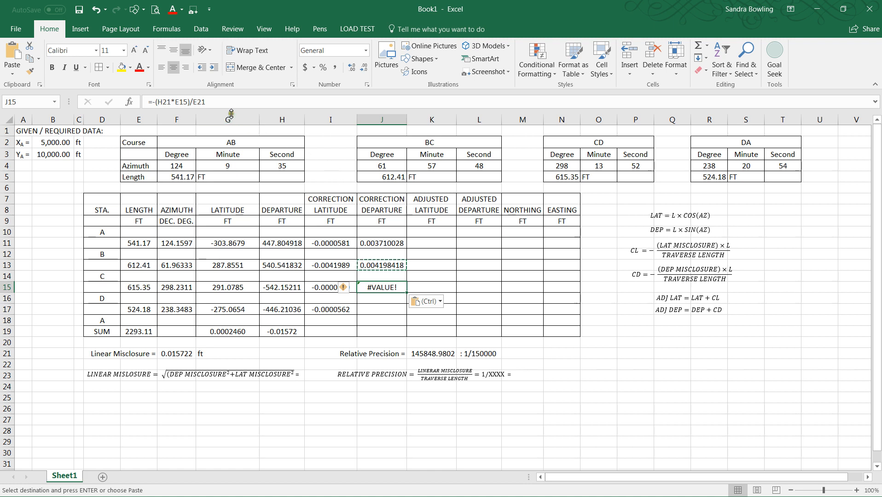
key("F2")
left_click_drag(287, 347, 286, 333)
left_click_drag(150, 349, 148, 328)
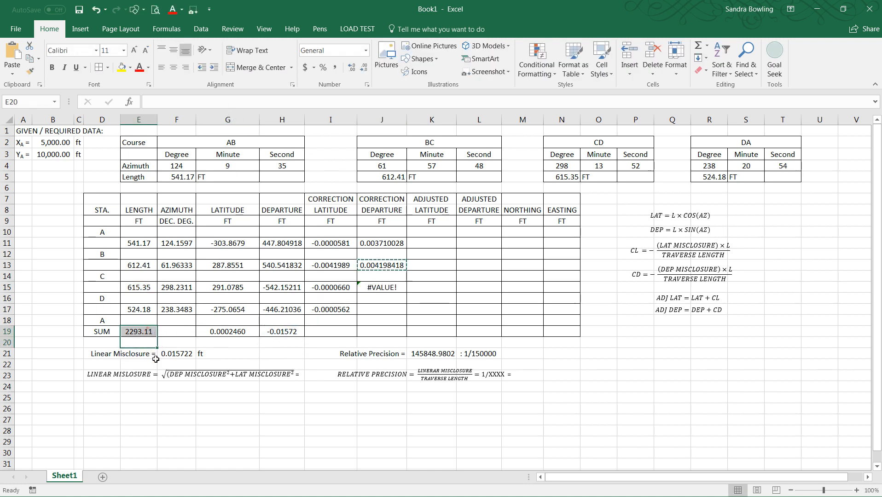
left_click(381, 288)
left_click(225, 101)
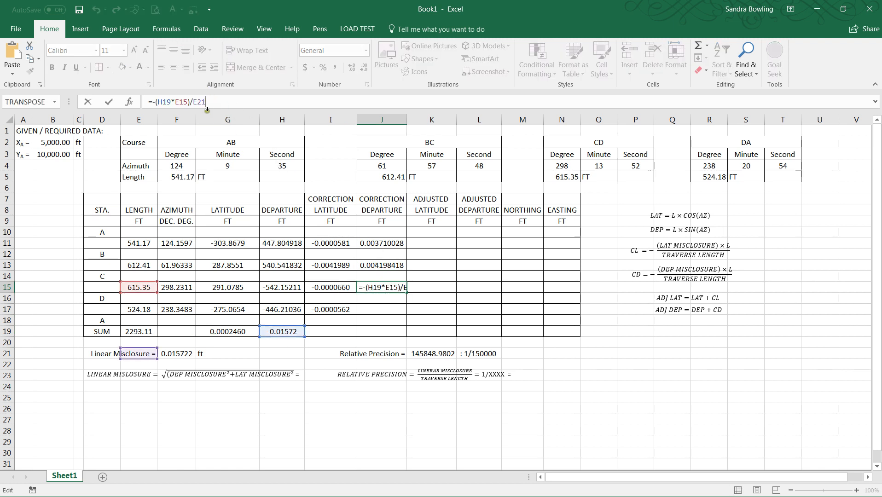
left_click(142, 332)
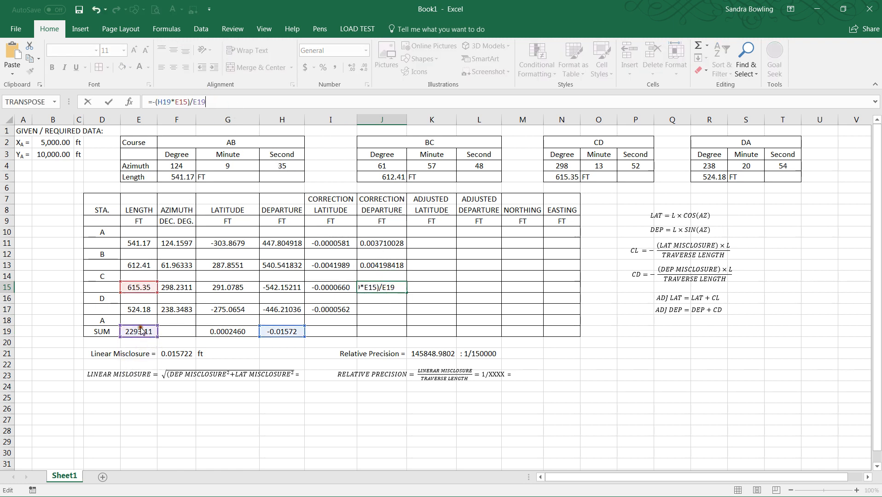
key("Return")
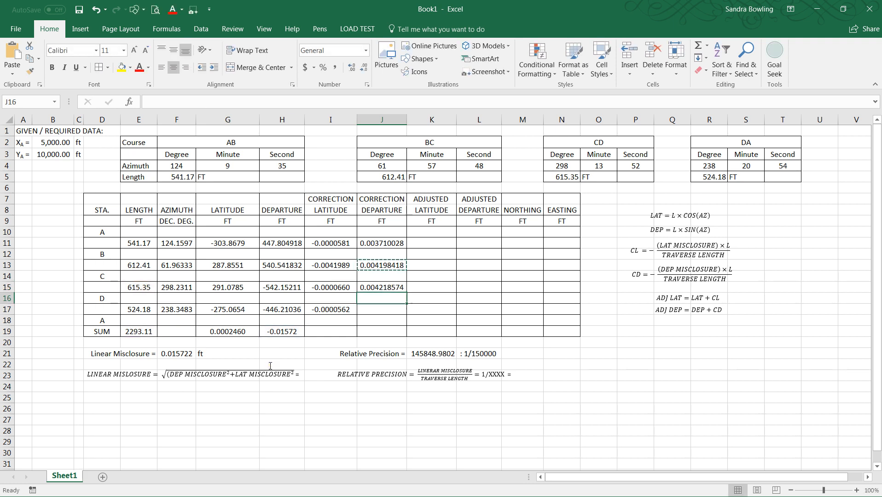
key("Down")
type("=")
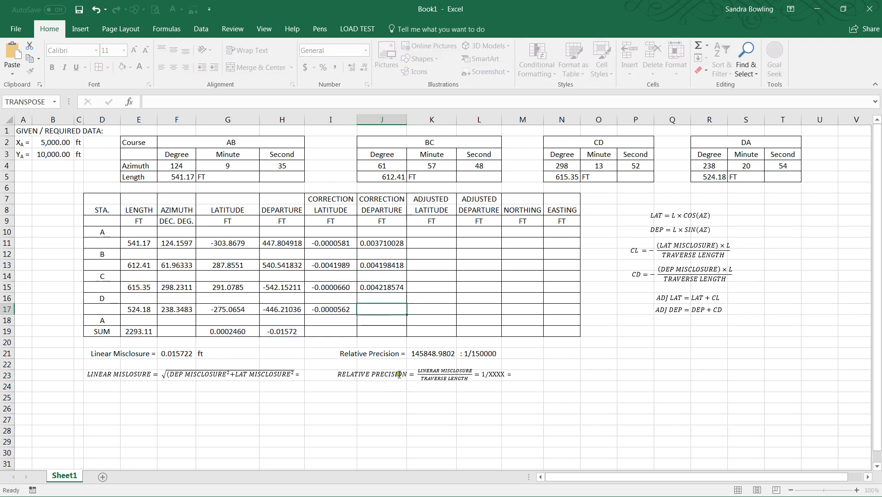
key("Escape")
Step: Copy the departure correction into J17 for course DA and correct its references to =-(H19*E17)/E19
left_click(378, 287)
key("ctrl+c")
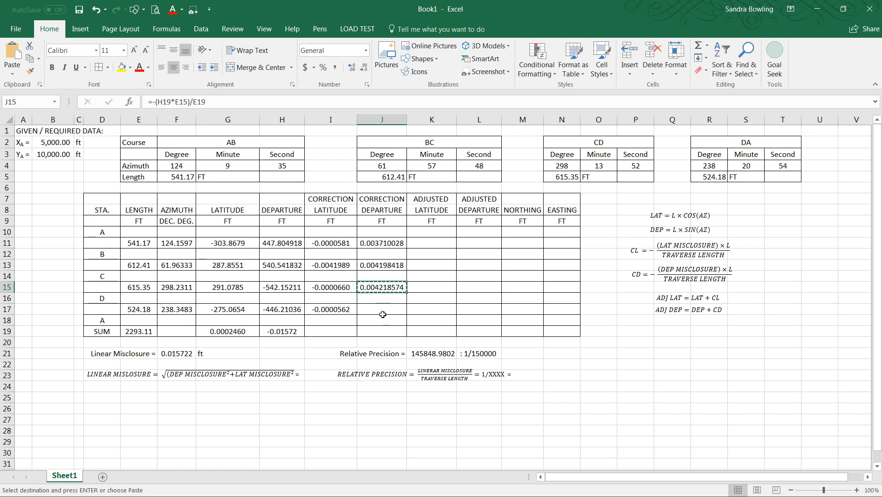
left_click(382, 310)
key("ctrl+v")
left_click(229, 102)
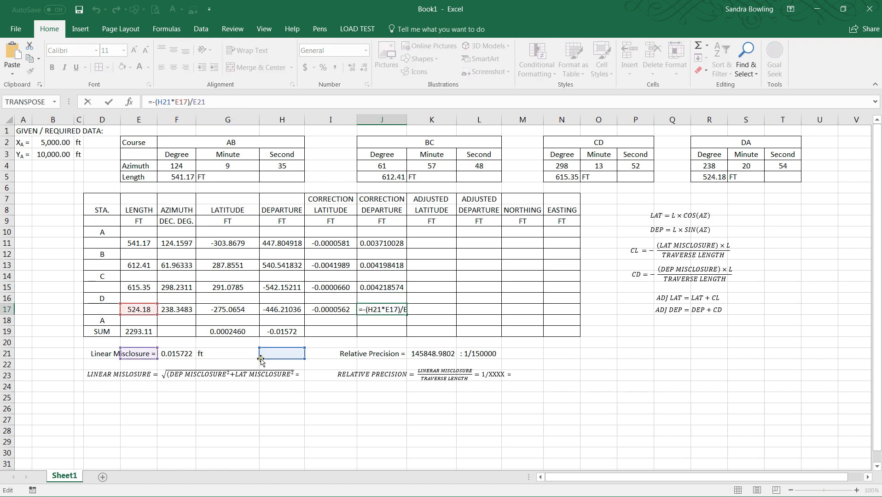
left_click_drag(264, 351, 265, 329)
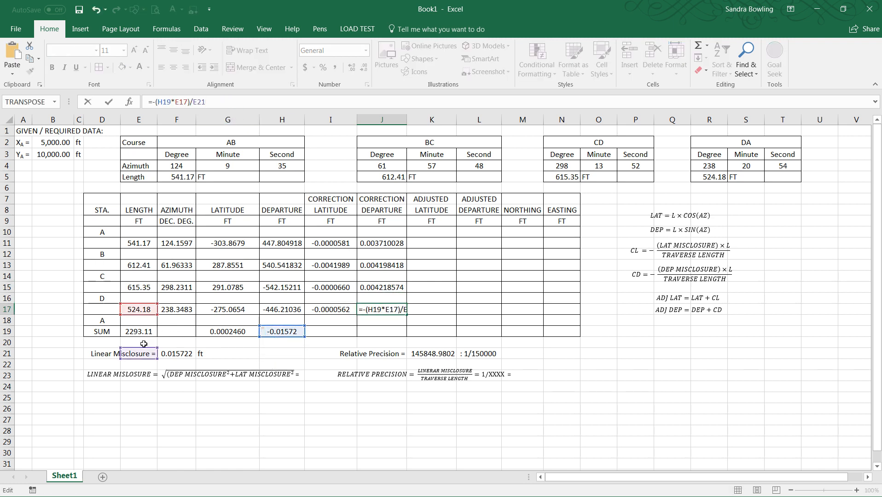
left_click_drag(145, 351, 143, 330)
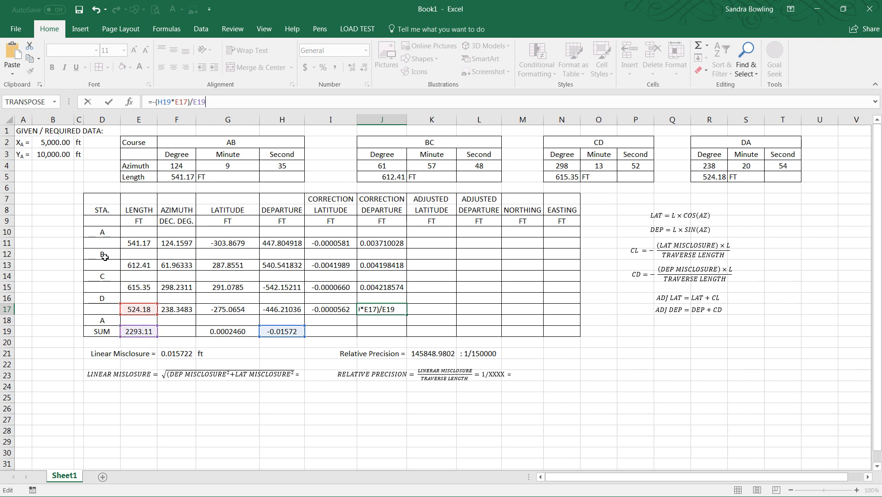
key("Return")
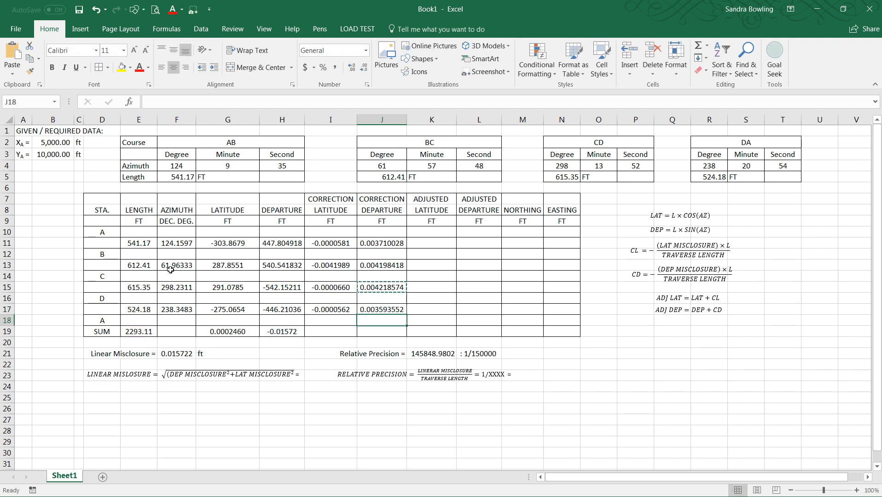
key("Escape")
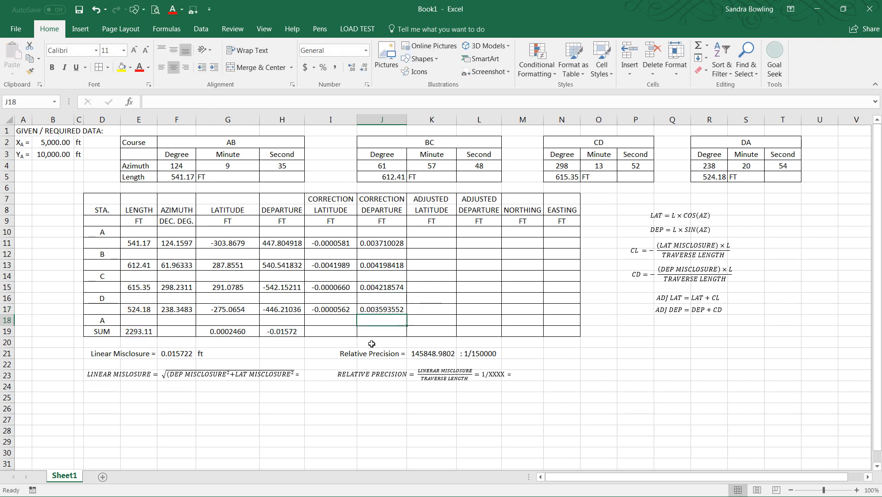
Step: Copy the departure sum formula into I19 and J19 to total the latitude and departure corrections
left_click(344, 334)
left_click(258, 331)
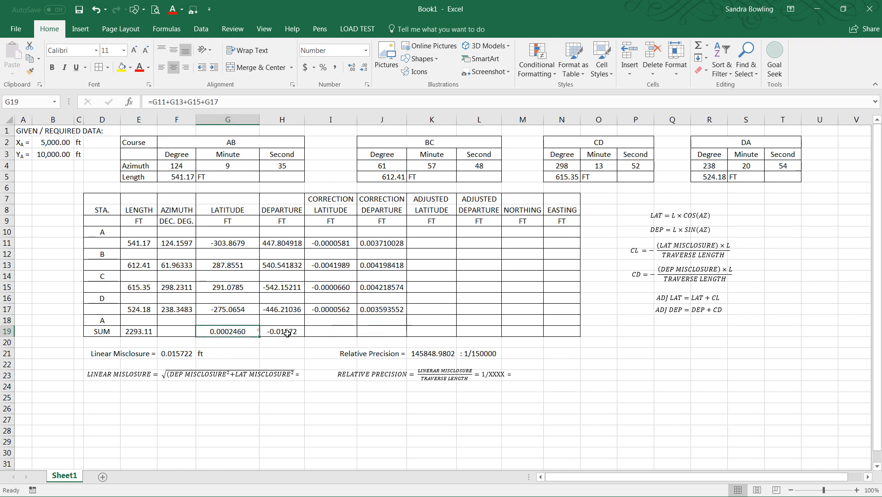
left_click(287, 334)
key("ctrl+c")
left_click(341, 332)
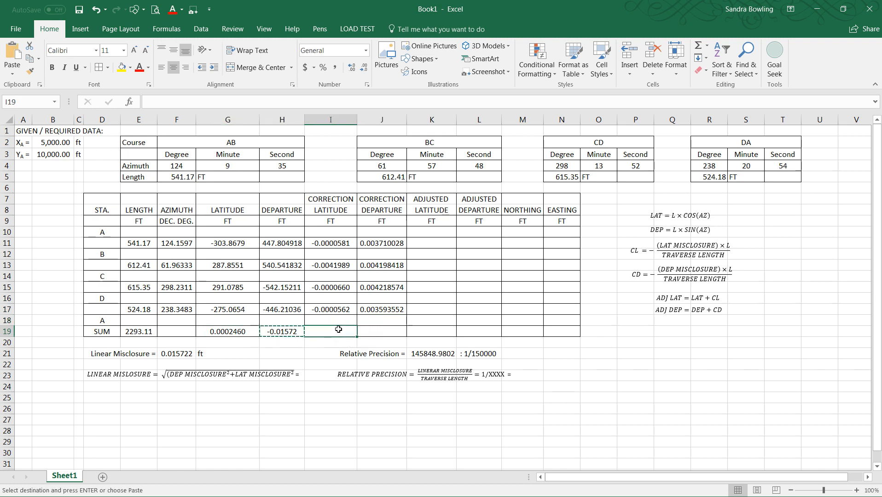
key("ctrl+v")
left_click(403, 331)
key("ctrl+v")
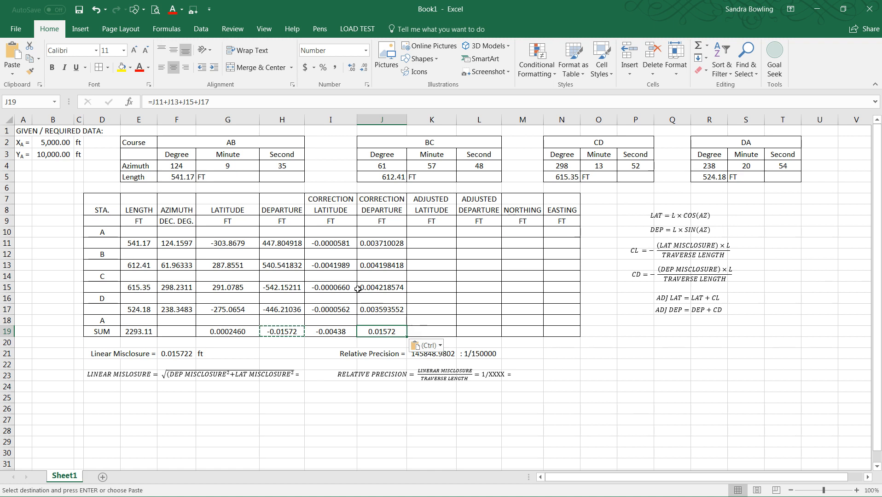
Step: Compare the correction sums with the misclosures and fix I13's latitude correction formula to =-(G19*E13)/E19
left_click(336, 246)
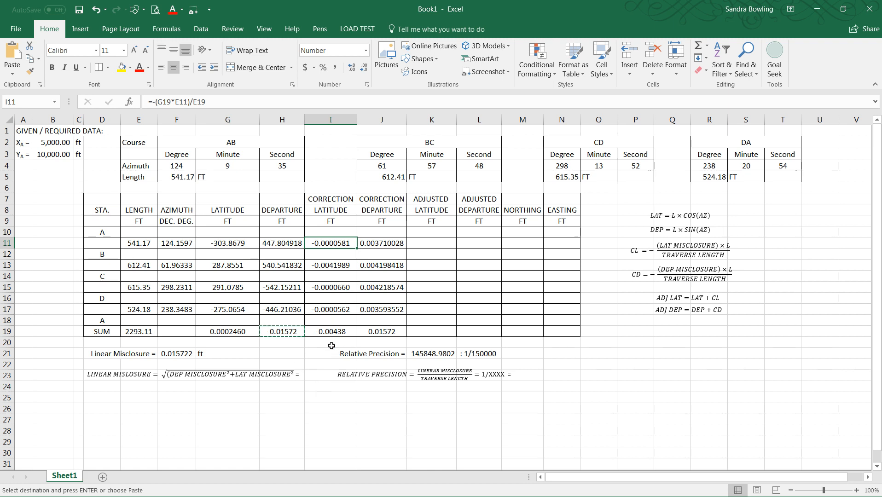
left_click(302, 376)
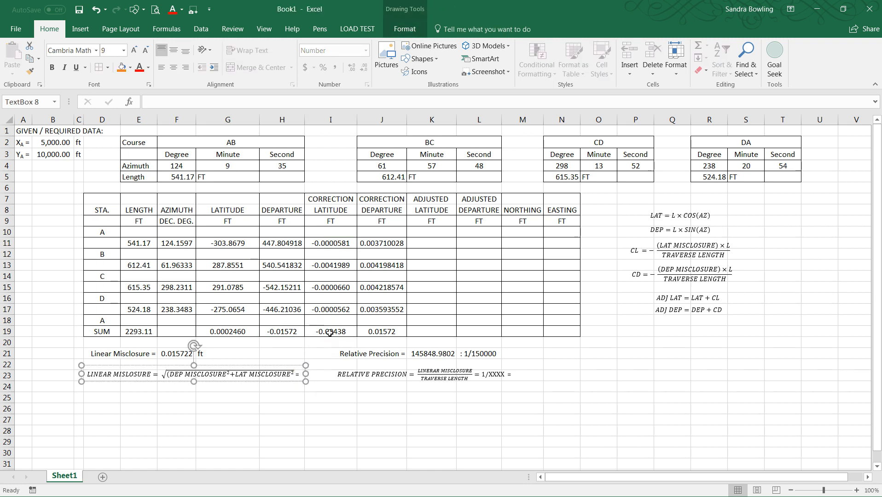
left_click(321, 333)
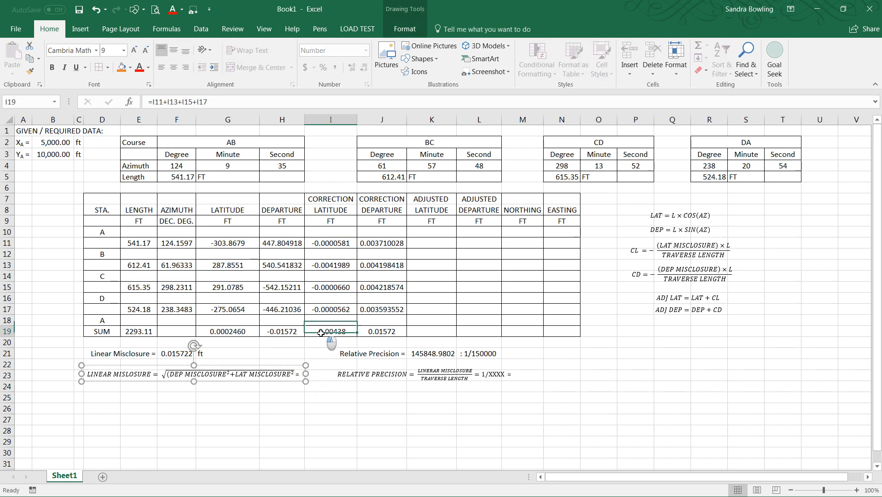
left_click(226, 331)
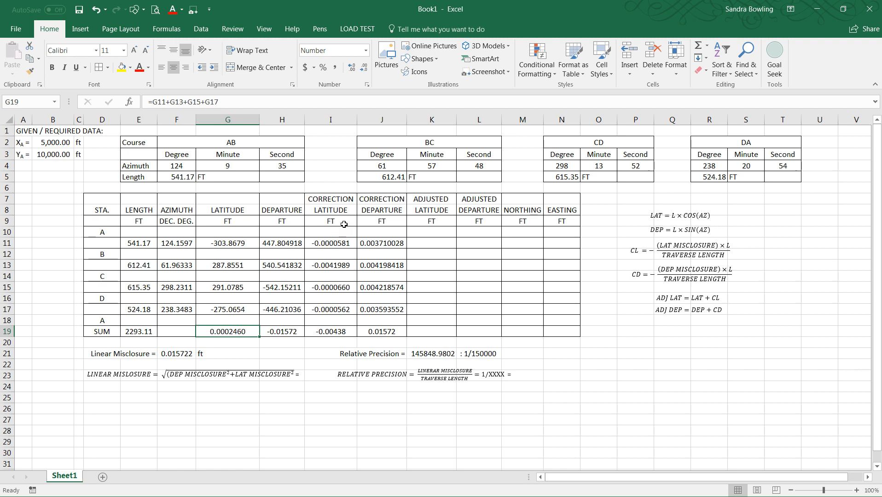
left_click(327, 332)
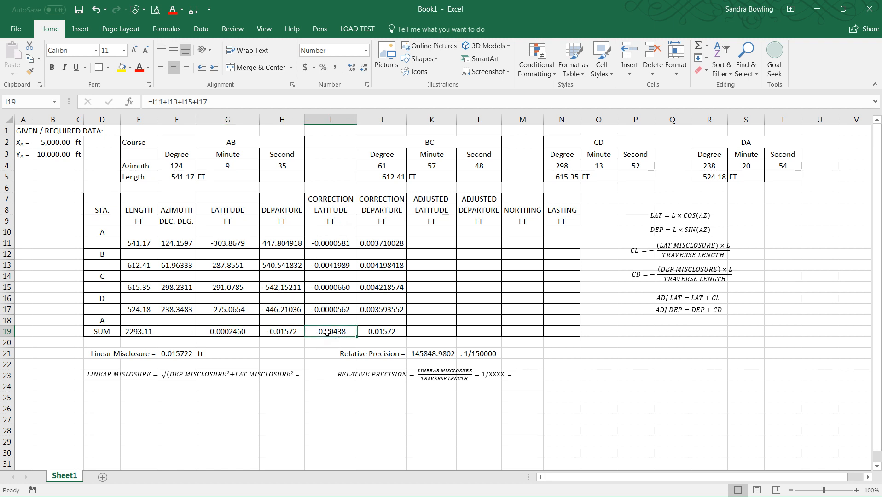
left_click(242, 334)
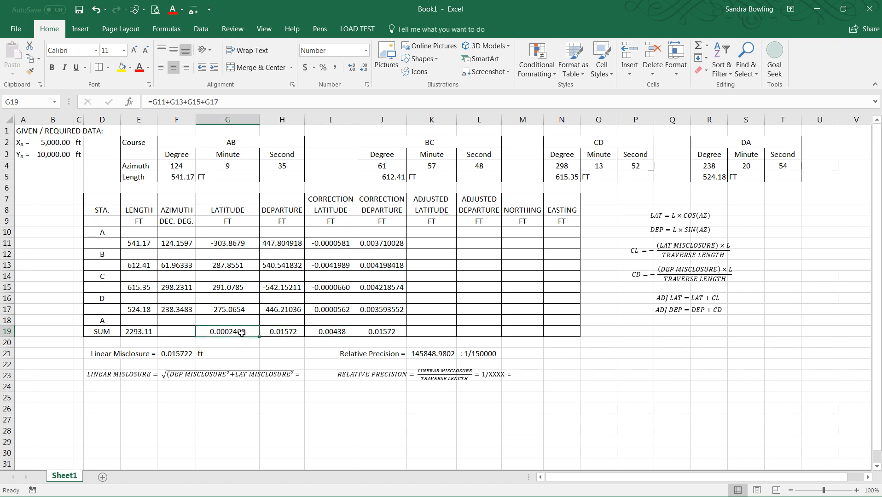
left_click(338, 334)
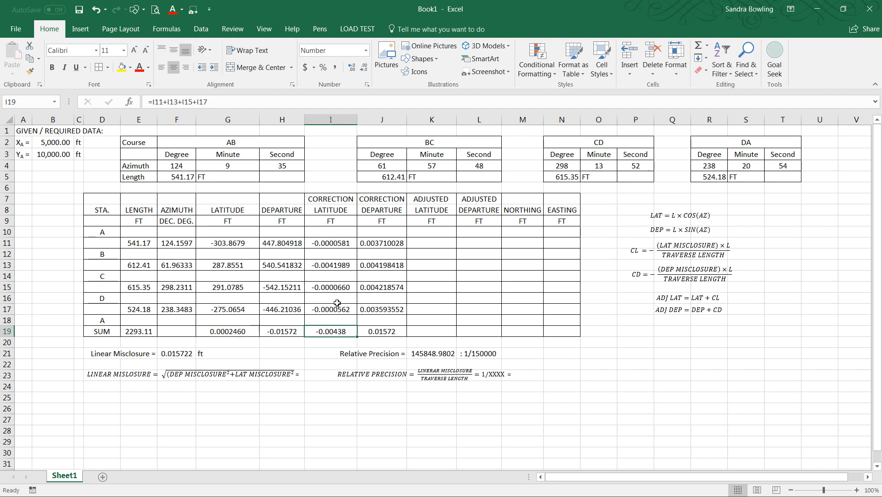
left_click(327, 267)
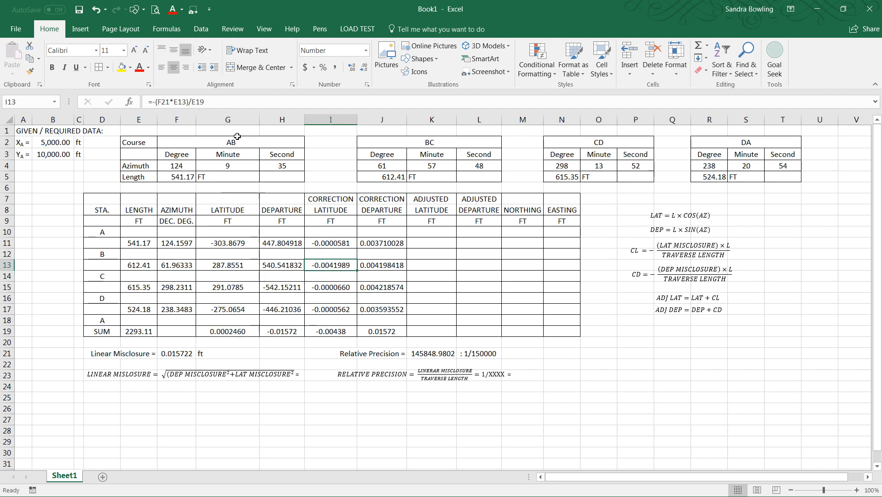
left_click(213, 103)
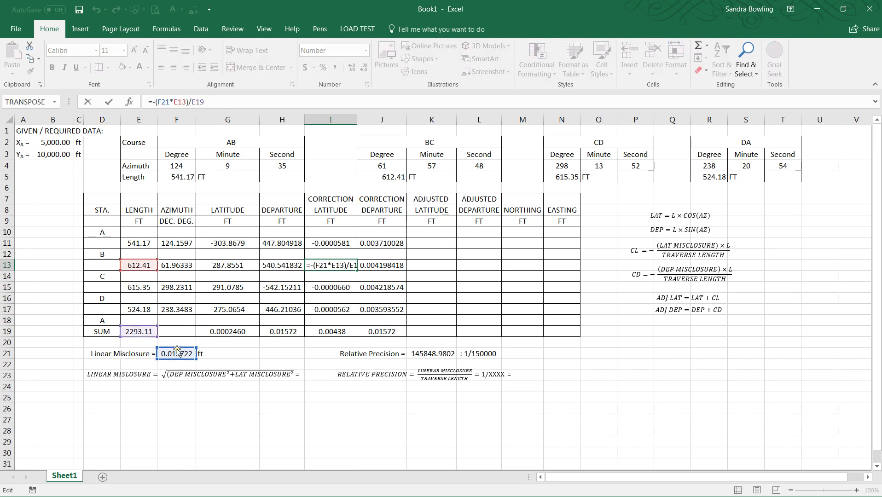
left_click_drag(177, 352, 223, 336)
key("Return")
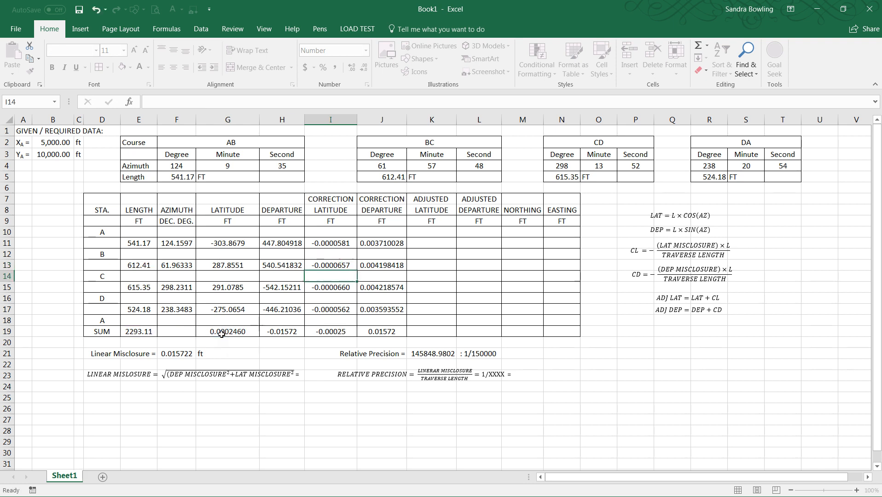
Step: Show one more decimal place for the latitude correction sum in I19
left_click(295, 353)
left_click(323, 331)
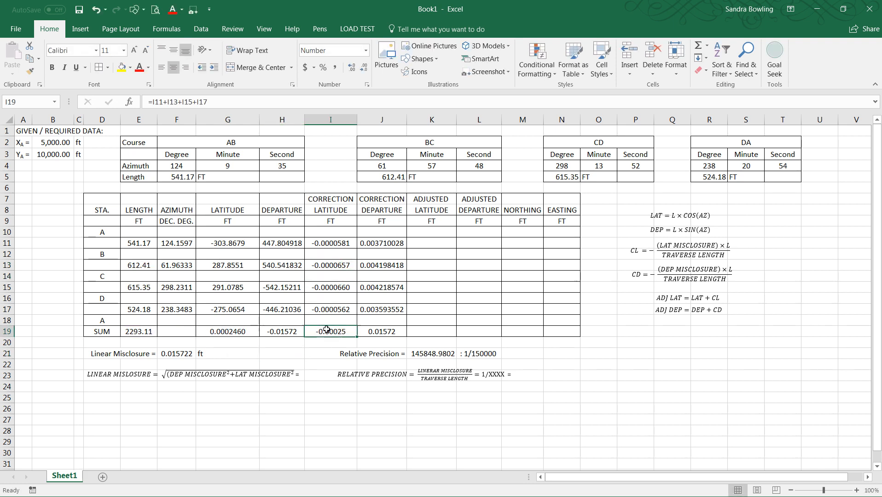
left_click(352, 68)
left_click(385, 327)
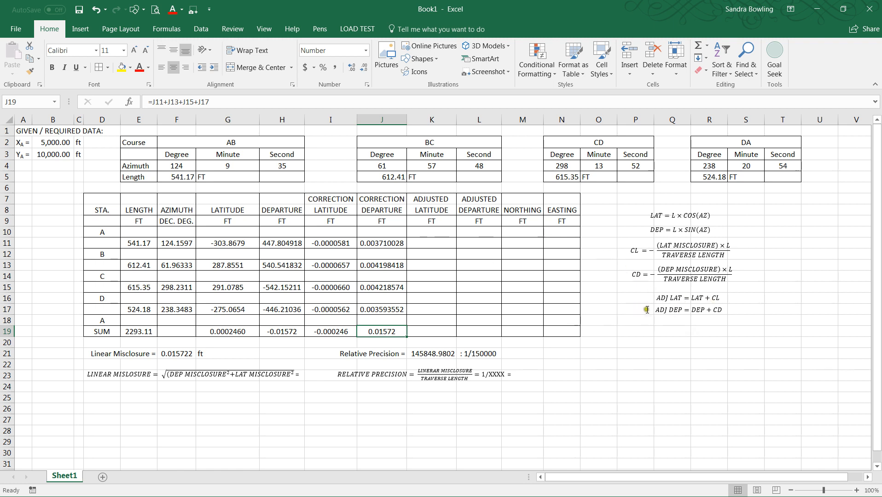
left_click(423, 242)
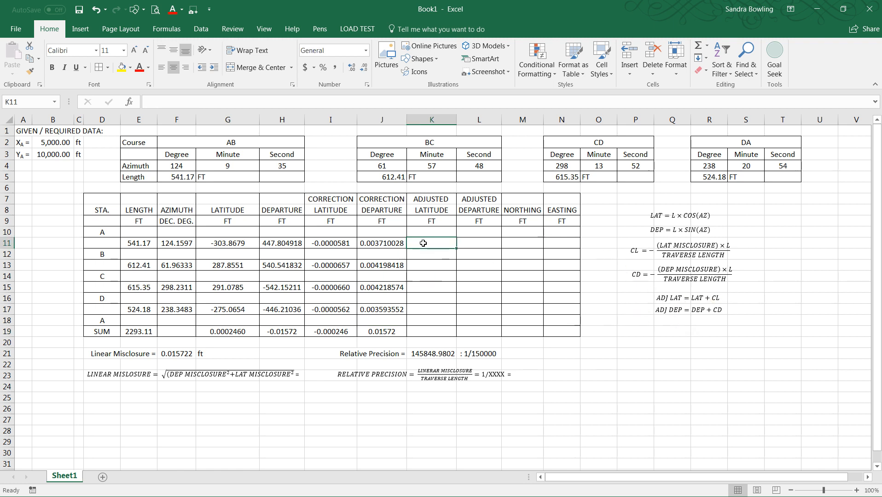
Step: Enter the adjusted latitude formula =G11+I11 in K11 for course AB
type("=")
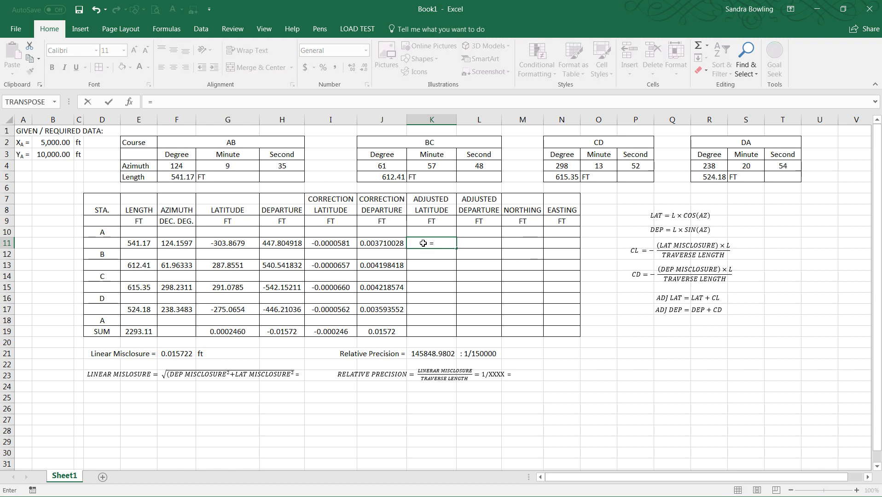
left_click(246, 245)
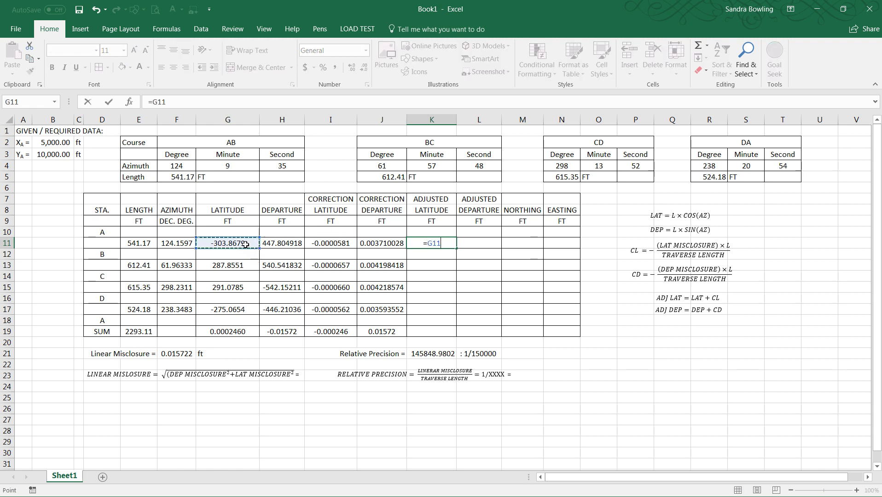
type("+")
left_click(319, 243)
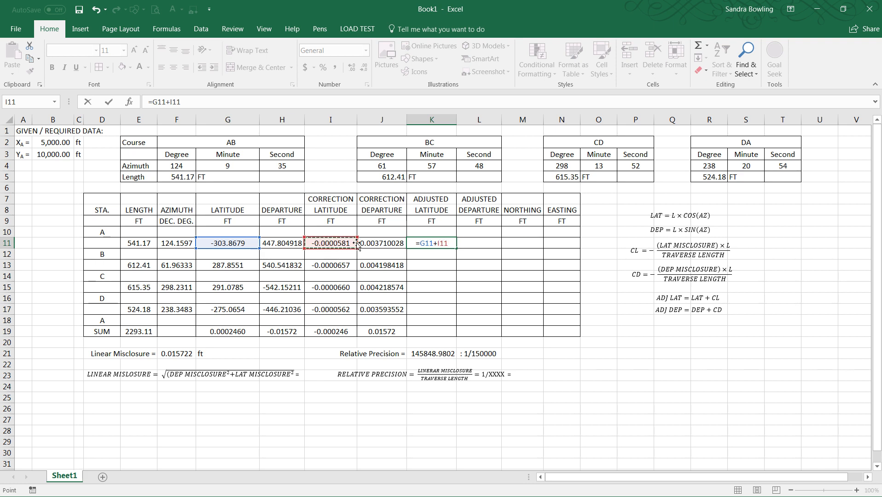
key("Return")
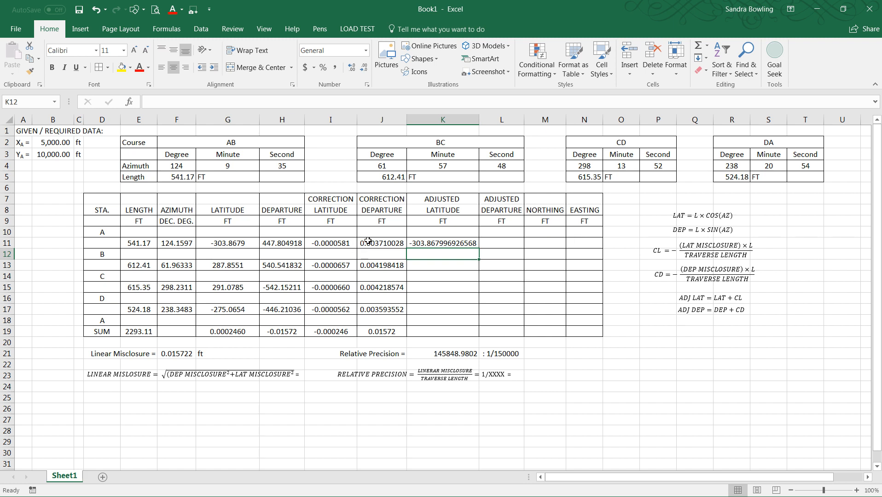
Step: Display K11's adjusted latitude with four decimal places and fit column K's width to its contents
left_click(439, 244)
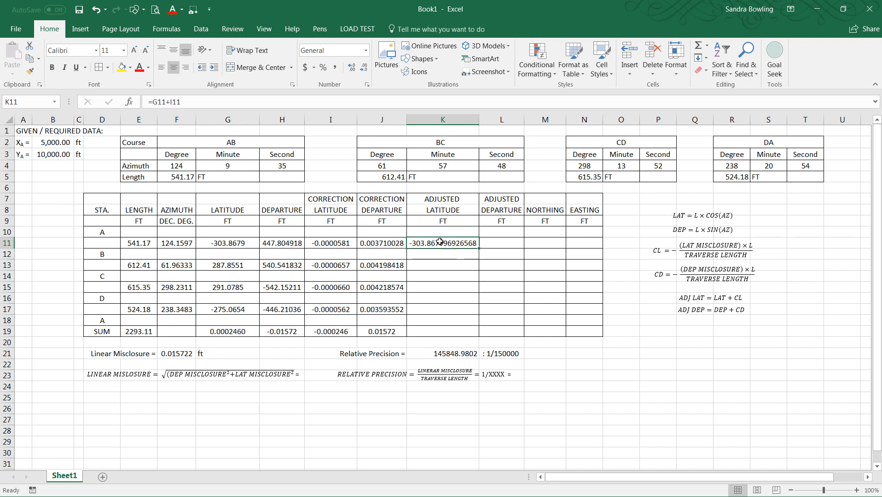
left_click(354, 68)
left_click(365, 69)
left_click(365, 69)
left_click(364, 69)
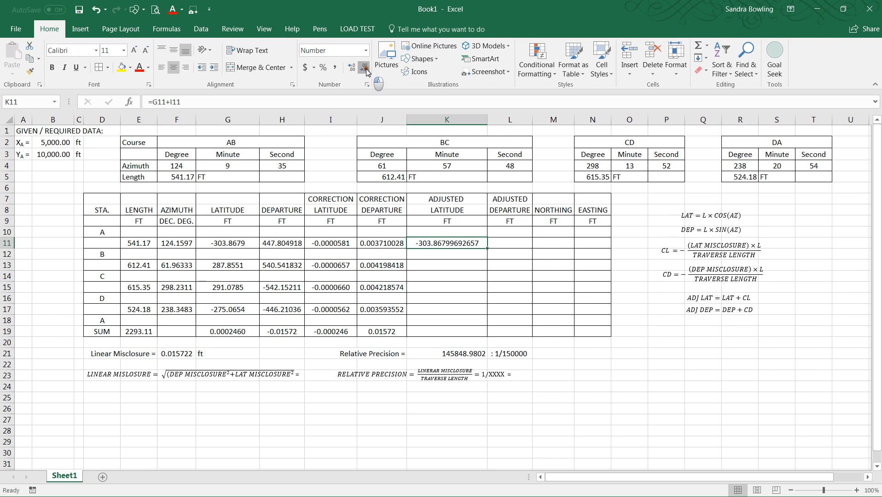
left_click(365, 69)
left_click(365, 69)
left_click(365, 69)
left_click(365, 69)
left_click(365, 69)
left_click(365, 69)
left_click(366, 69)
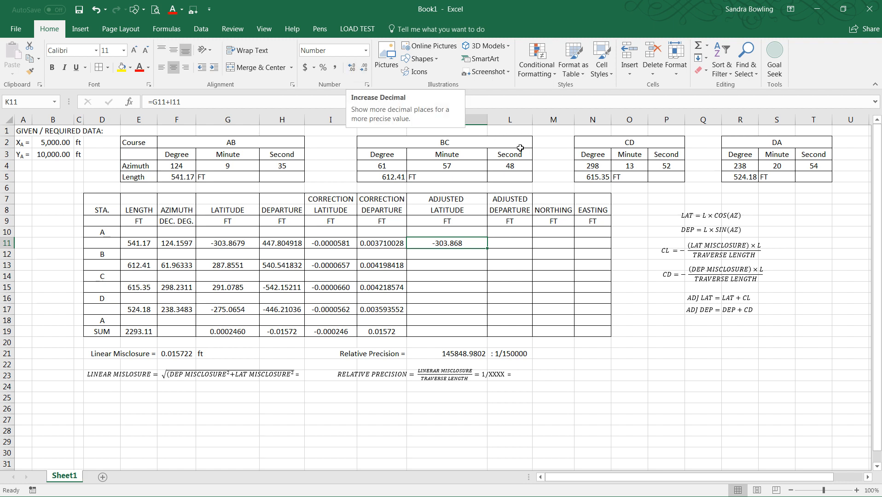
double_click(488, 121)
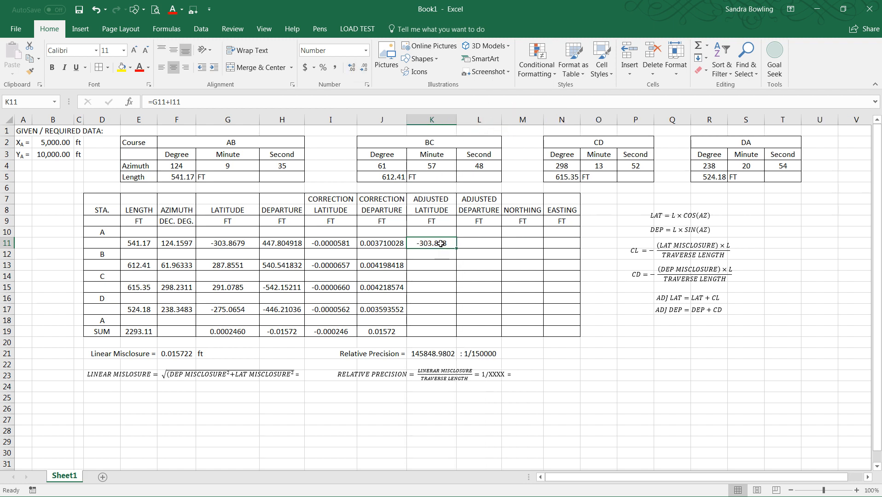
left_click(347, 68)
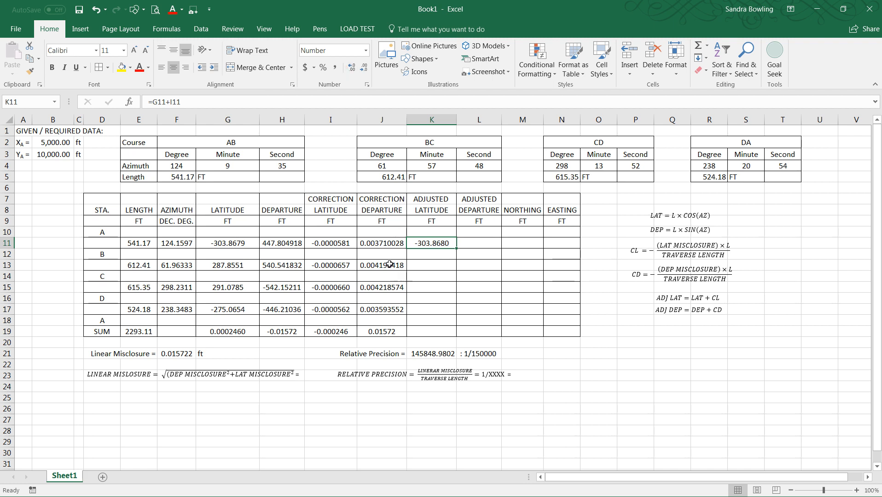
Step: Format the departure corrections in J11:J19 as Number with 5 decimal places
left_click_drag(384, 247, 388, 326)
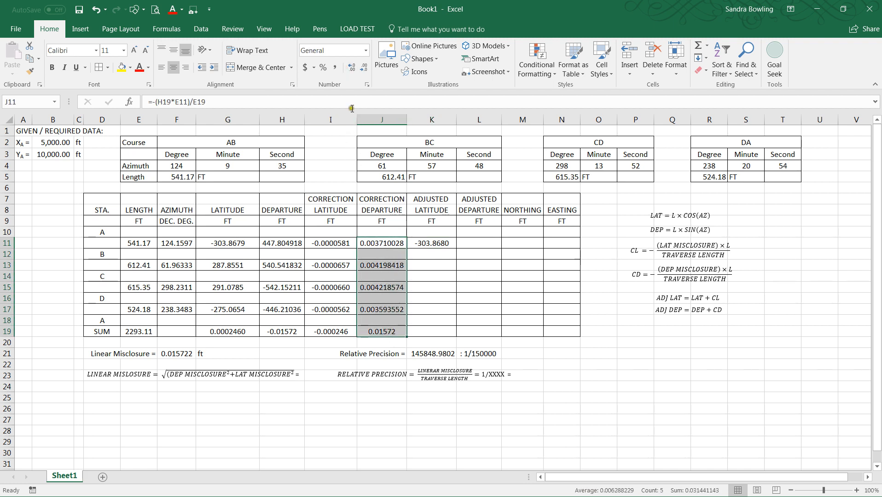
right_click(381, 279)
left_click(420, 232)
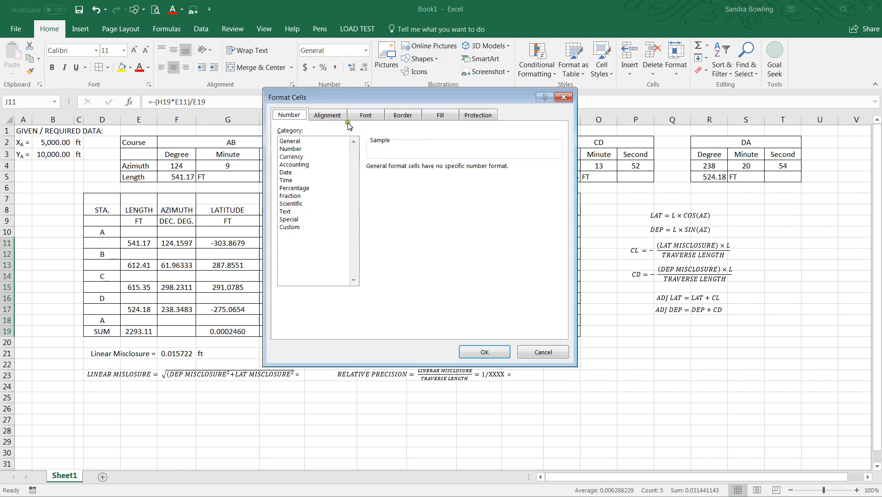
left_click(291, 150)
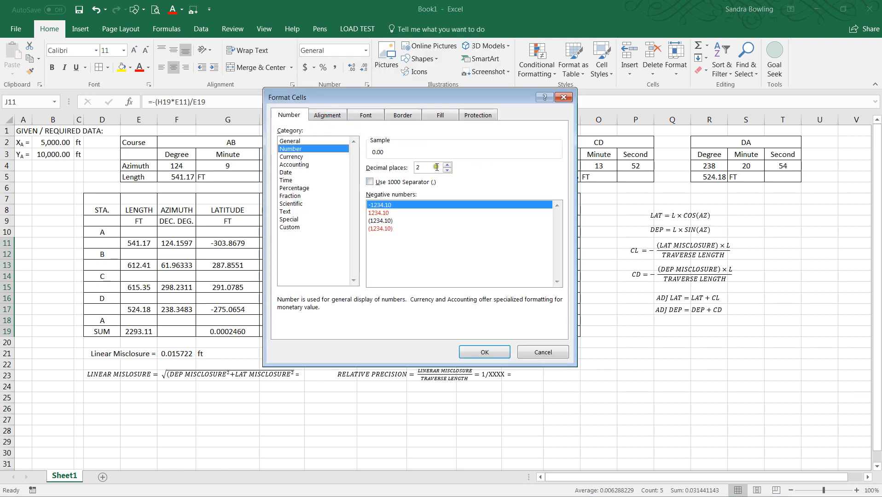
key("BackSpace")
type("5")
key("Return")
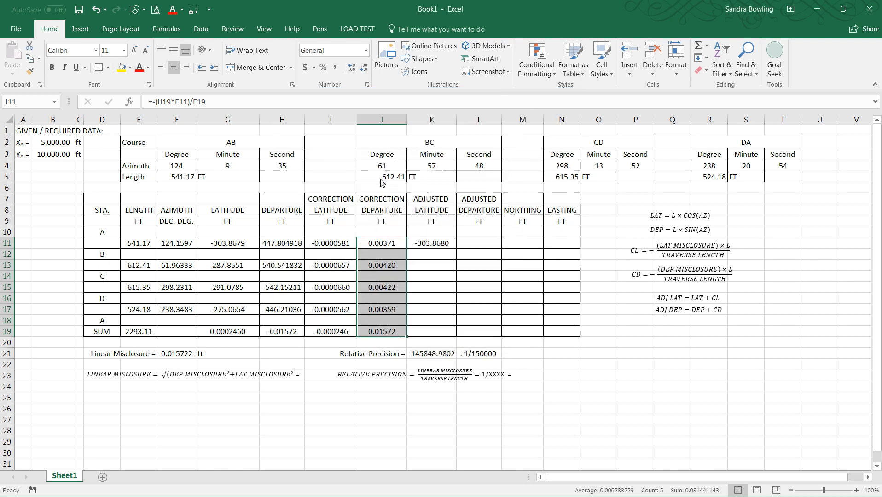
Step: Format the azimuth, latitude, departure and latitude correction cells F11:I19 as Number with 5 decimal places
left_click_drag(343, 243, 348, 332)
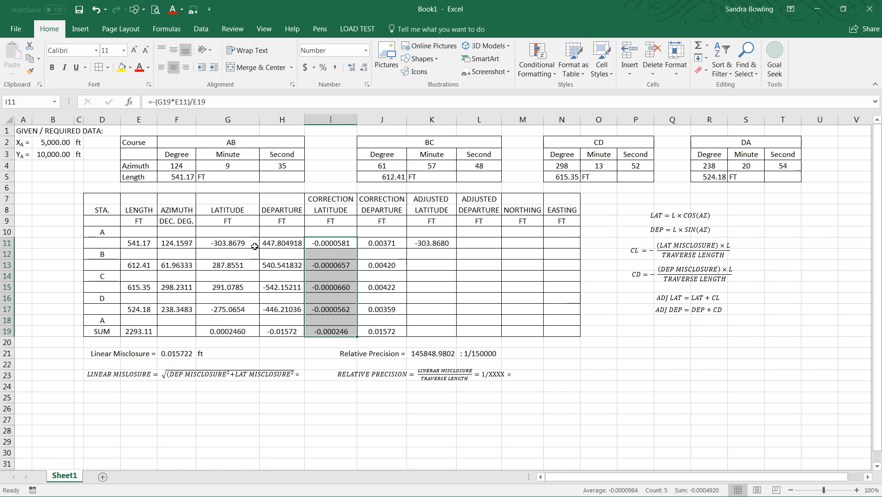
left_click(275, 244)
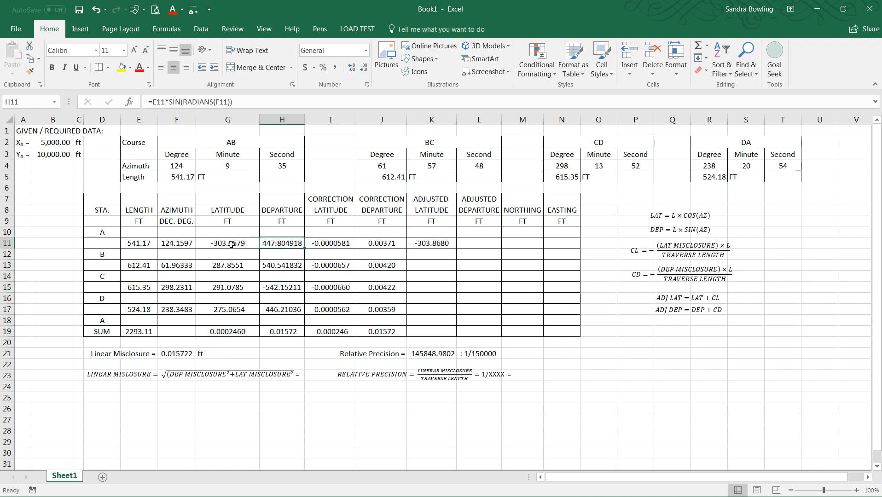
left_click_drag(229, 243, 341, 336)
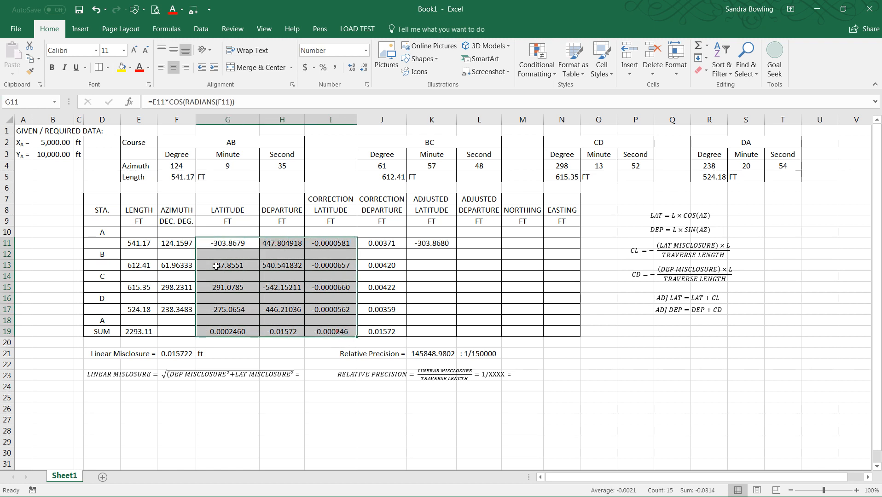
left_click_drag(180, 243, 330, 334)
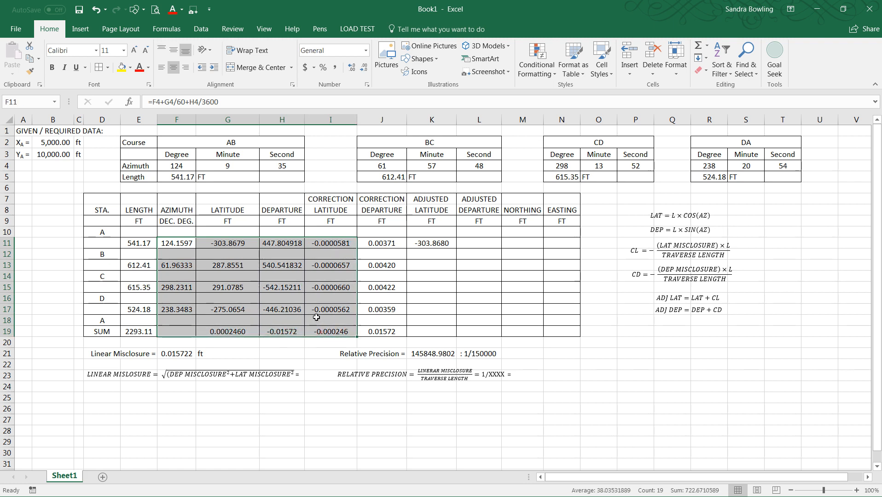
right_click(316, 316)
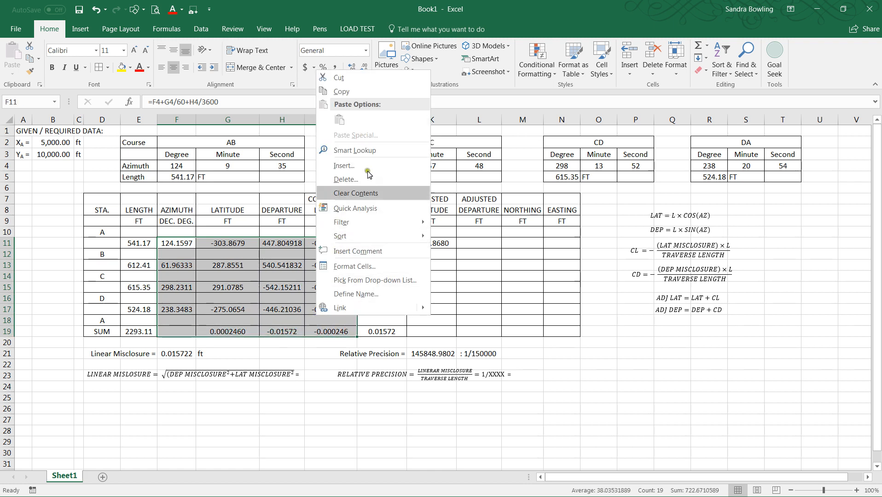
left_click(349, 267)
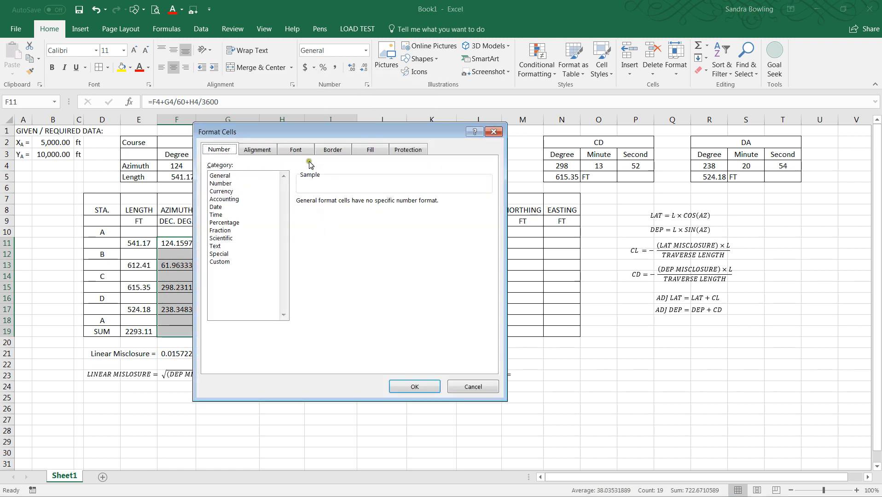
left_click(219, 184)
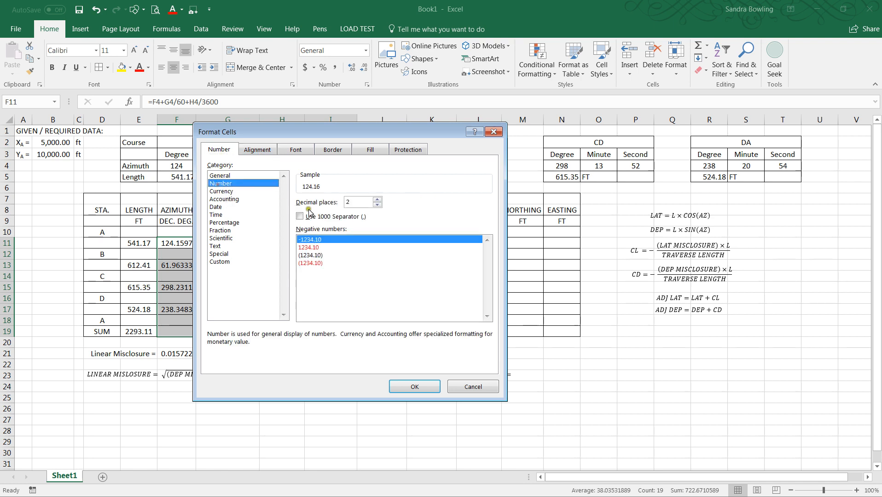
left_click(378, 200)
left_click(377, 200)
left_click(378, 200)
left_click(415, 387)
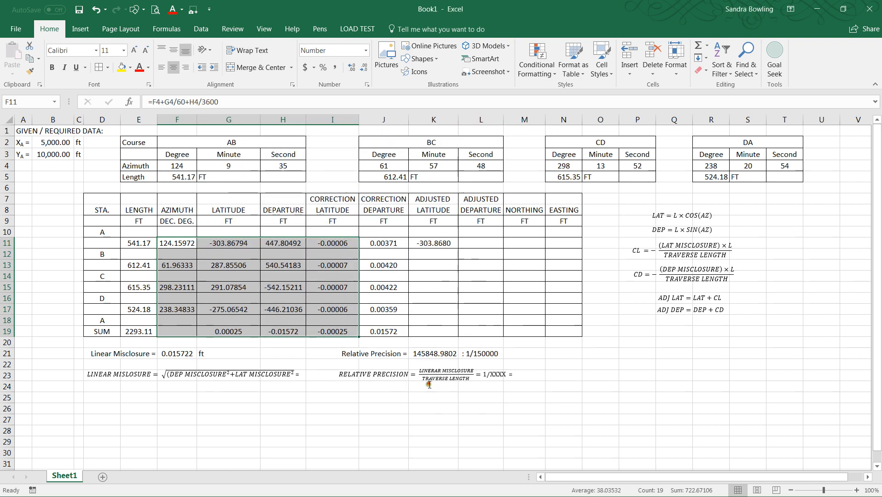
left_click(336, 420)
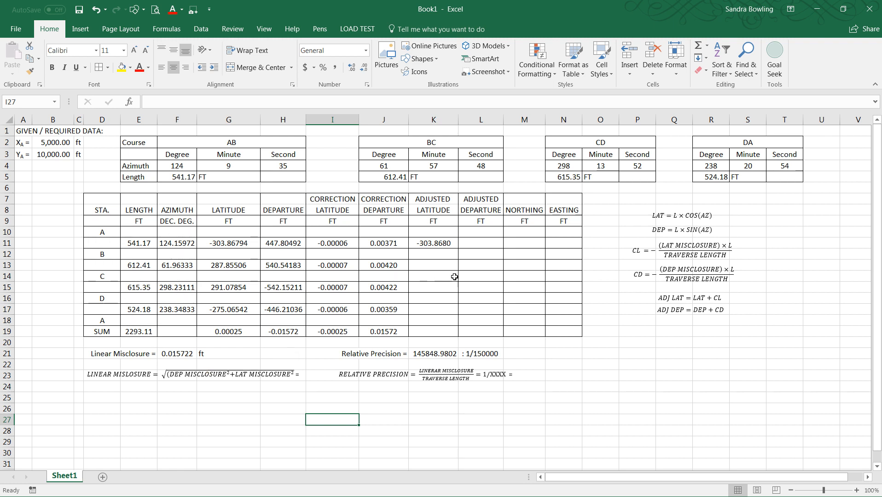
Step: Show K11's adjusted latitude with five decimal places and copy its formula to K13, K15 and K17
left_click(433, 246)
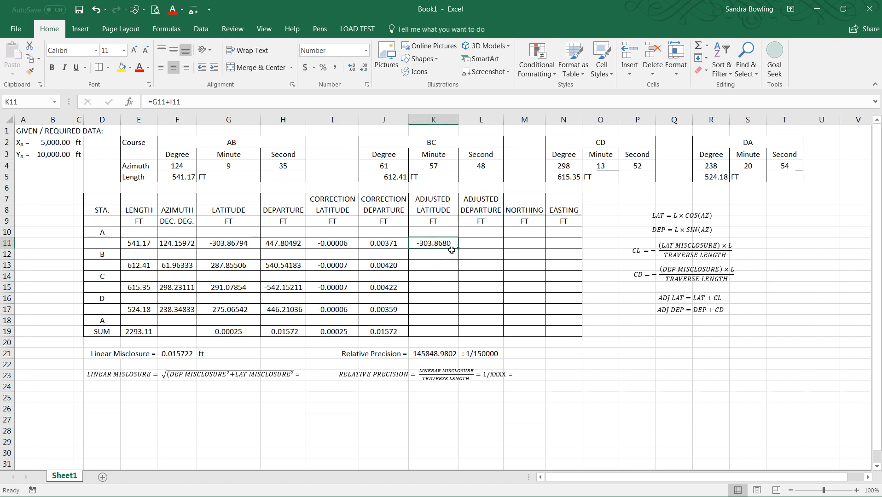
left_click(352, 68)
key("ctrl+c")
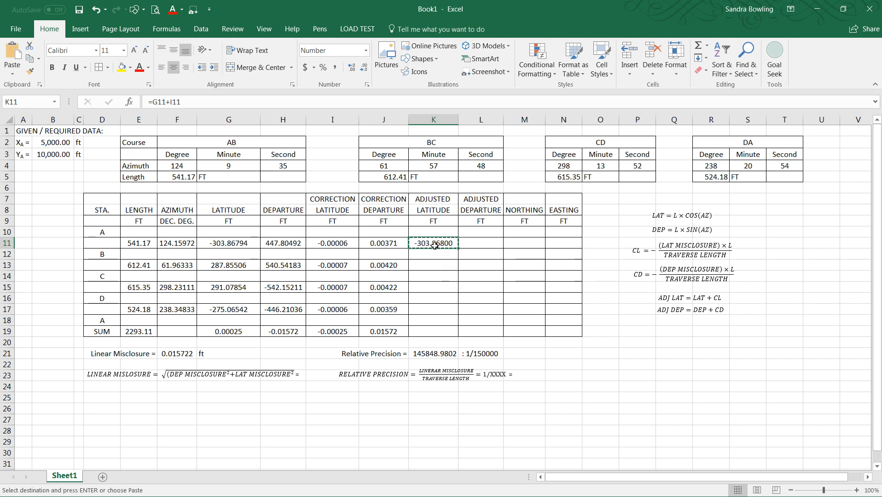
left_click(432, 267)
key("ctrl+v")
left_click(427, 291)
key("ctrl+v")
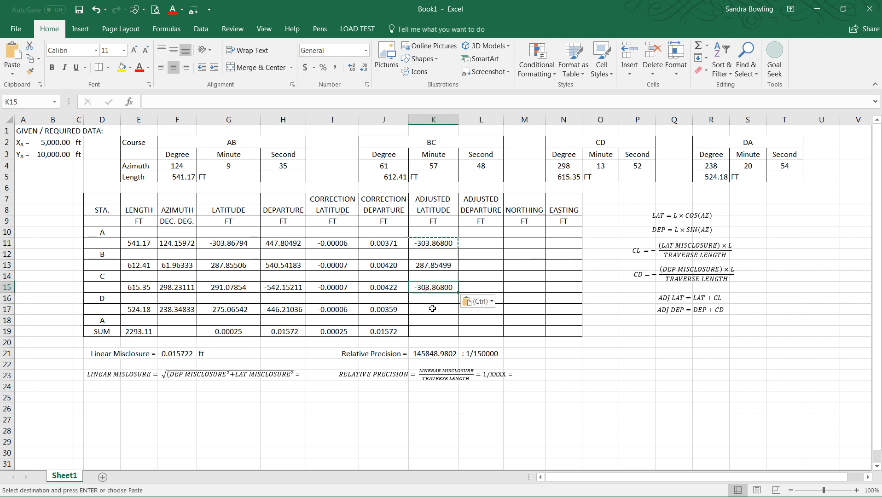
left_click(430, 309)
key("ctrl+v")
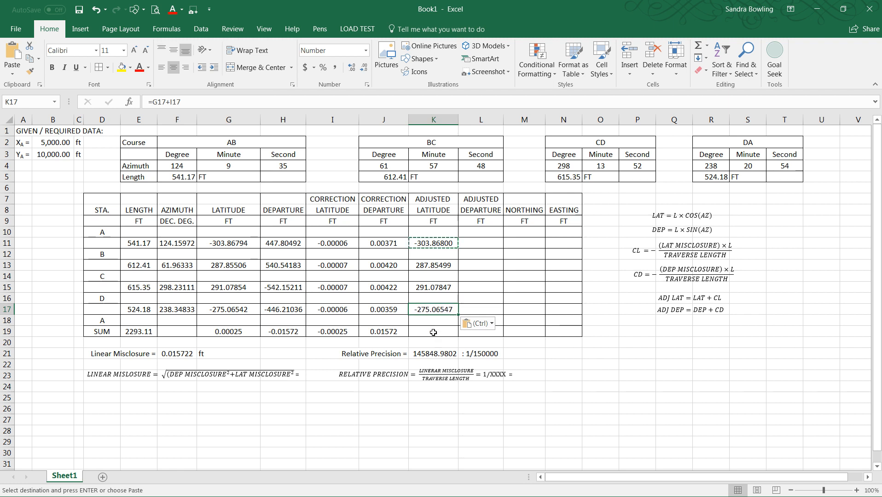
key("Escape")
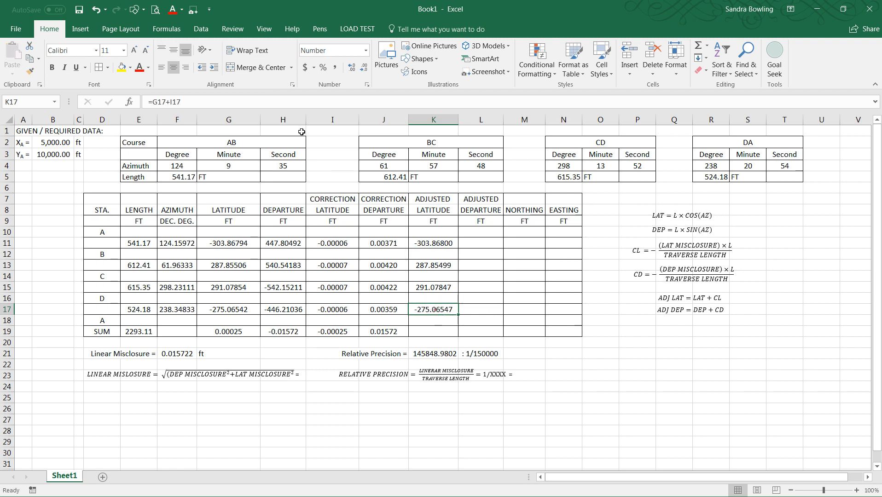
Step: Inspect the adjusted latitude formulas in K17 and K15
left_click(235, 105)
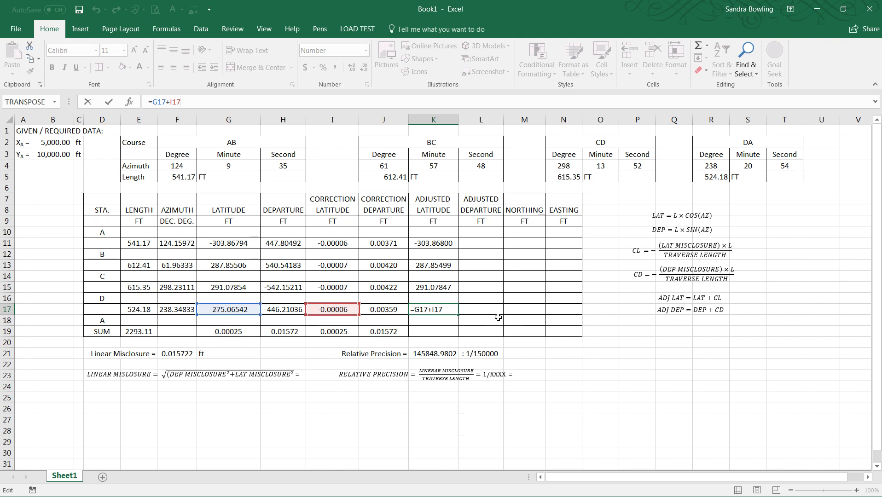
key("ctrl+Return")
left_click(429, 289)
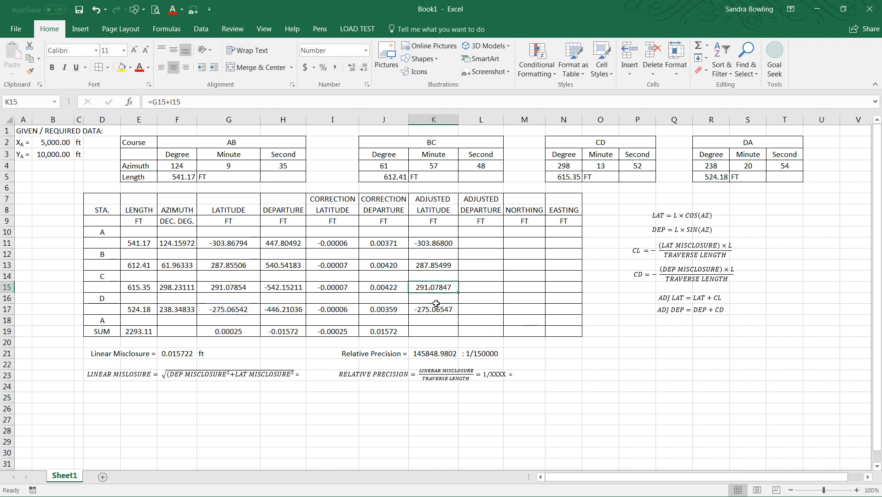
left_click(432, 312)
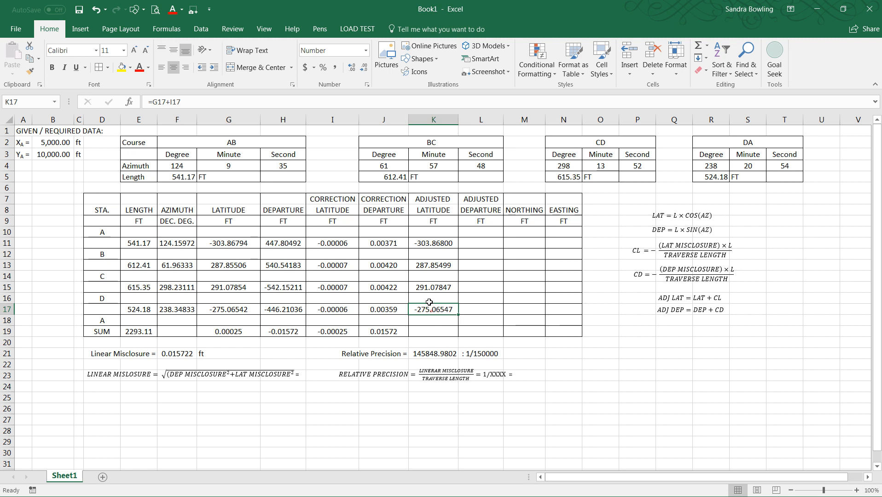
left_click(185, 103)
key("ctrl+Return")
Step: Copy the sum formula from J19 to K19 to total the adjusted latitudes, and check its references
left_click(376, 333)
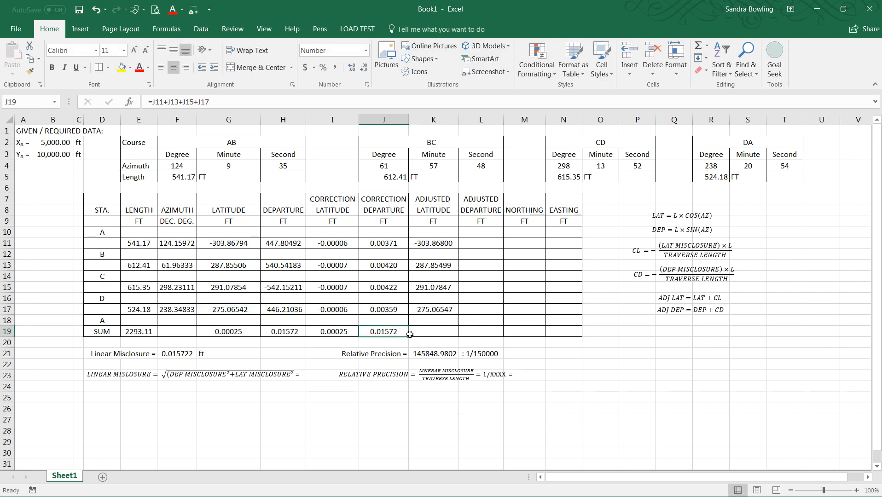
key("ctrl+c")
left_click(423, 335)
key("ctrl+v")
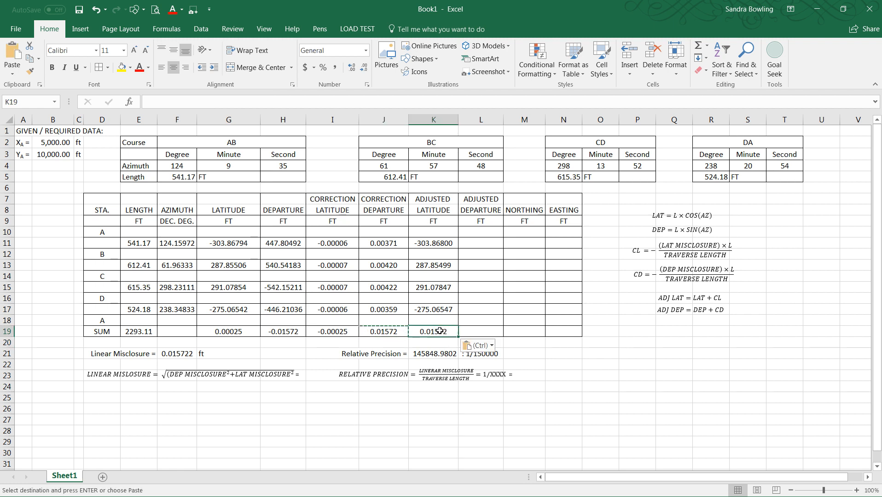
key("Escape")
left_click(403, 334)
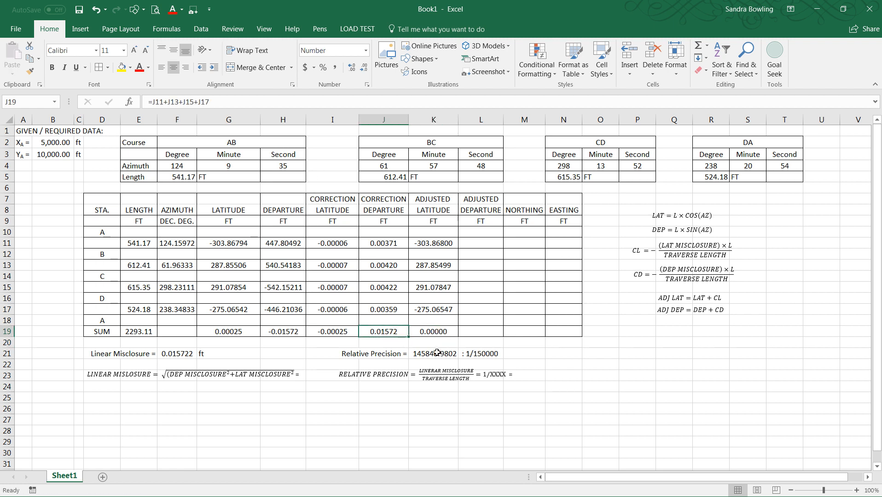
left_click(433, 333)
left_click(219, 102)
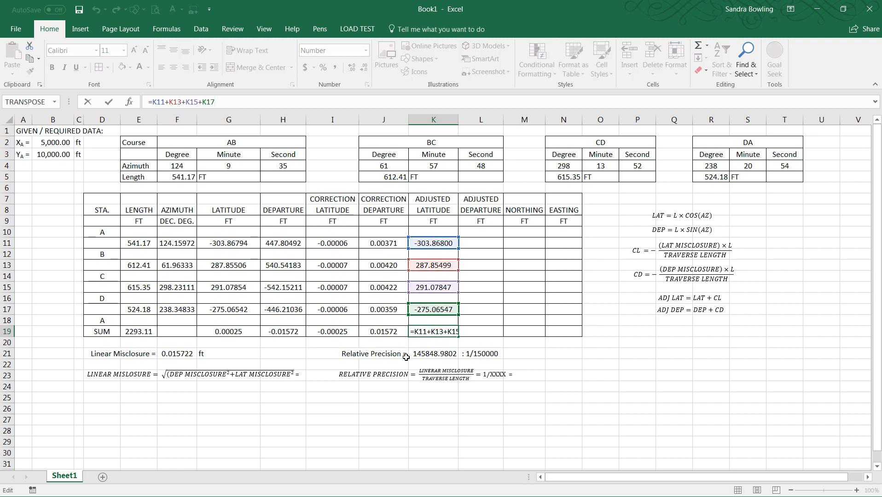
key("ctrl+Return")
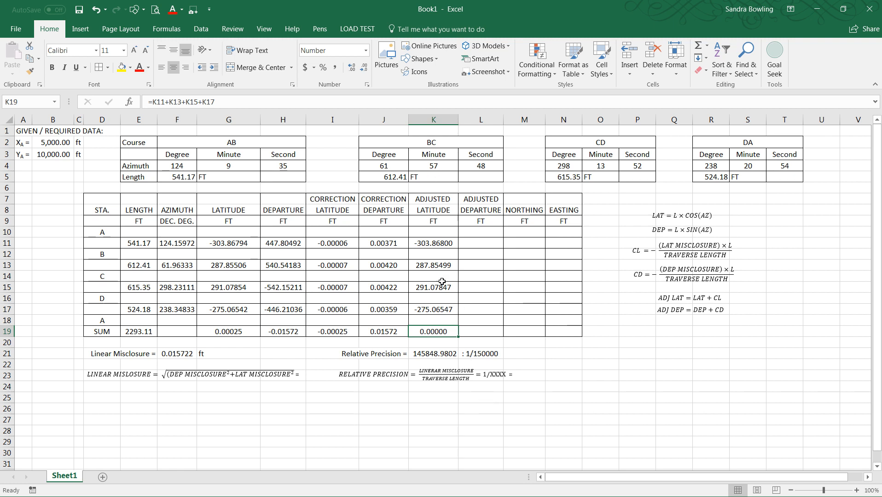
Step: Enter the adjusted departure formula =H11+J11 in L11 for course AB
left_click(481, 246)
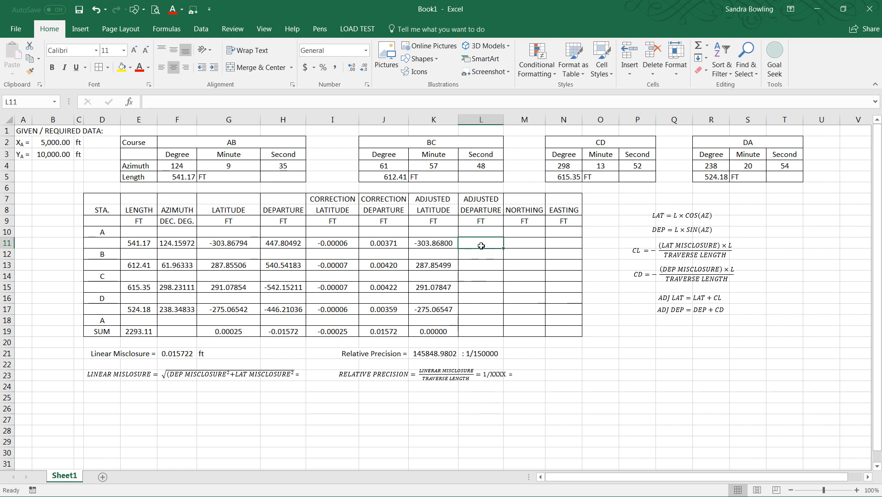
type("=")
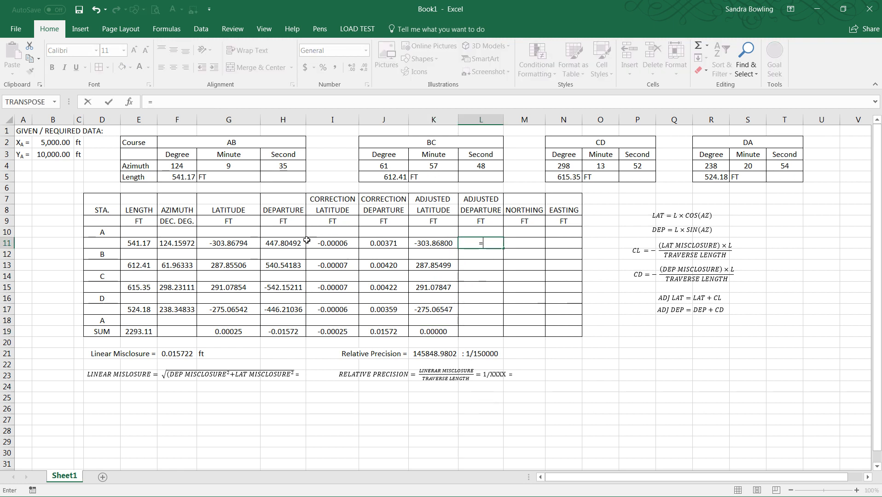
left_click(275, 241)
type("+")
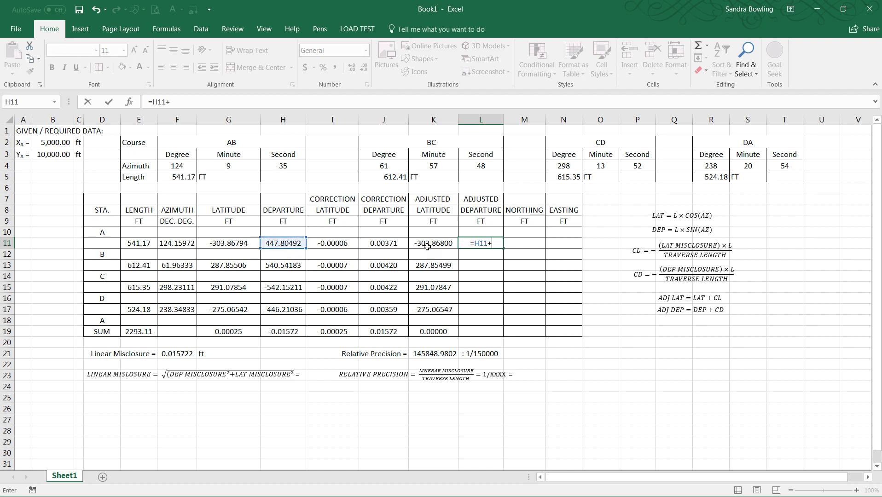
left_click(393, 245)
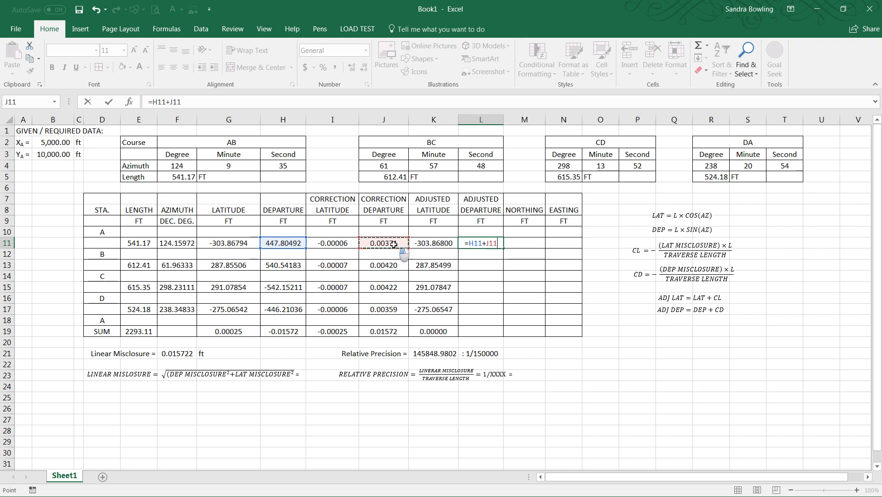
key("Return")
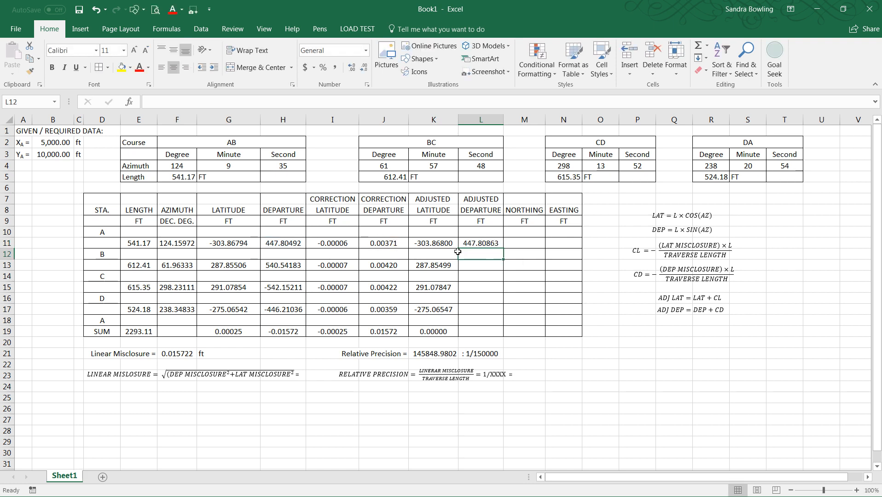
Step: Copy L11's adjusted departure formula to L13, L15 and L17
left_click(486, 241)
key("ctrl+c")
left_click(483, 265)
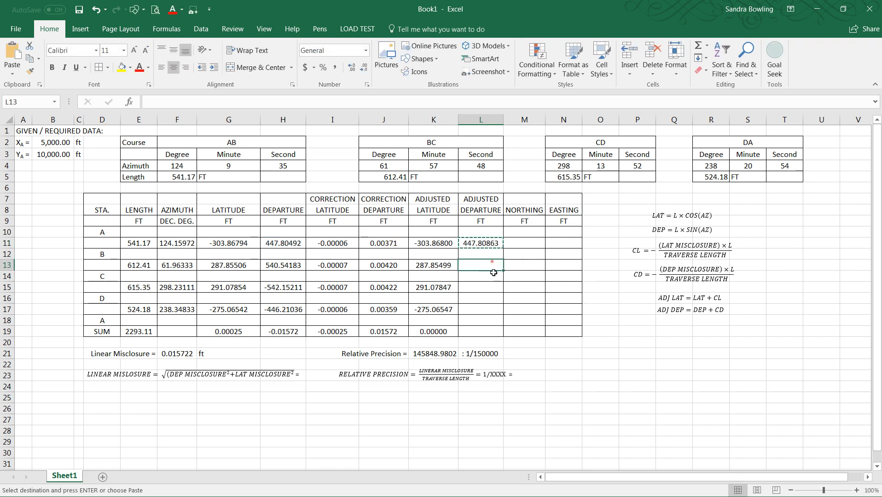
key("ctrl+v")
left_click(483, 288)
key("ctrl+v")
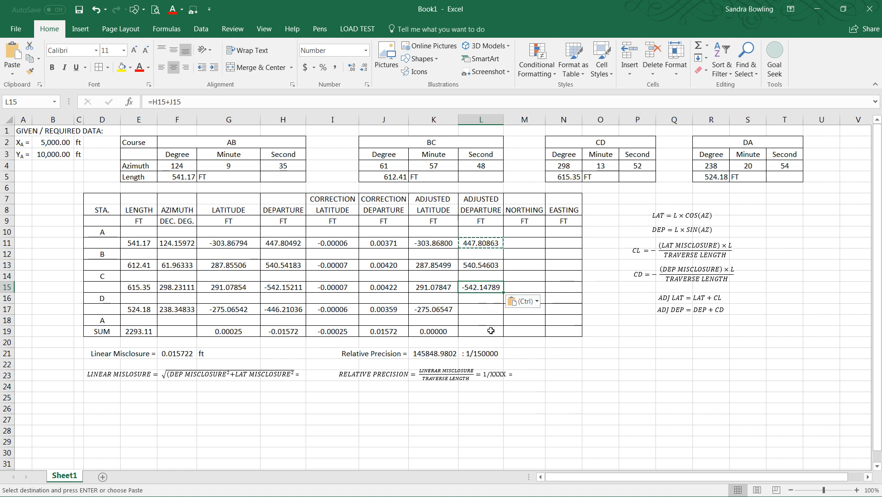
key("Escape")
left_click(477, 312)
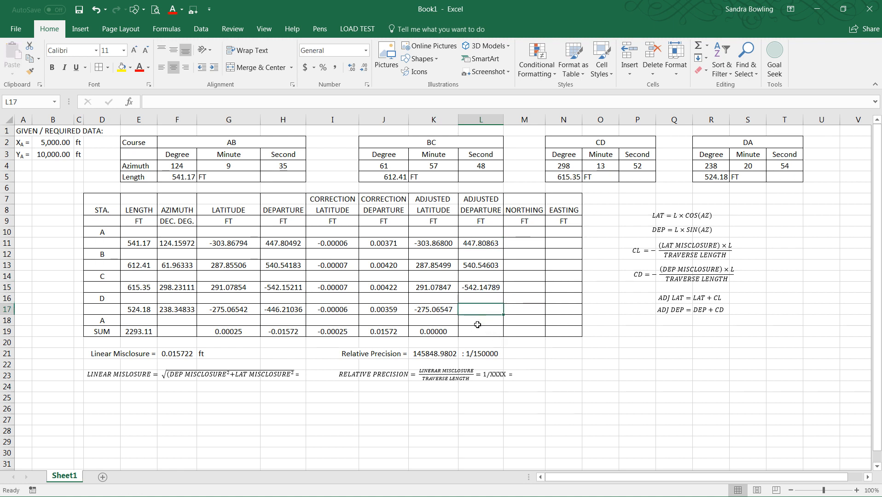
left_click(481, 289)
key("ctrl+c")
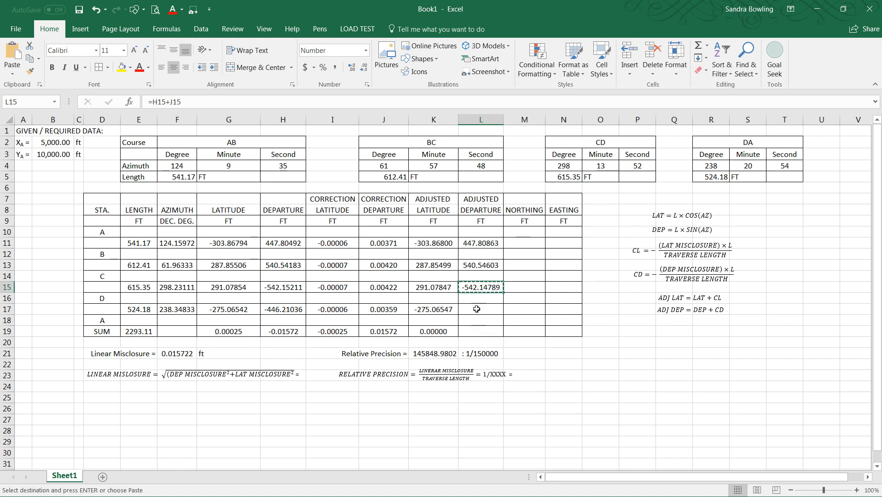
left_click(478, 310)
key("ctrl+v")
left_click(481, 331)
key("Escape")
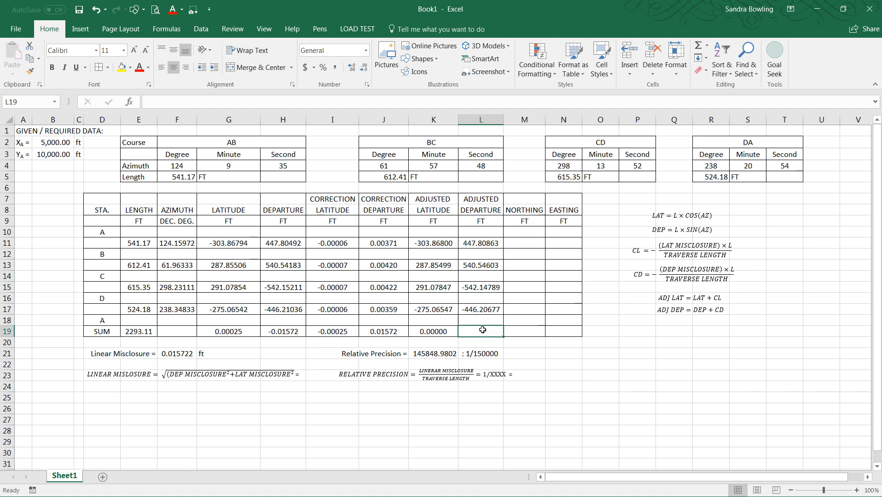
Step: Copy the adjusted latitude total from K19 to L19 to sum the adjusted departures
left_click(433, 333)
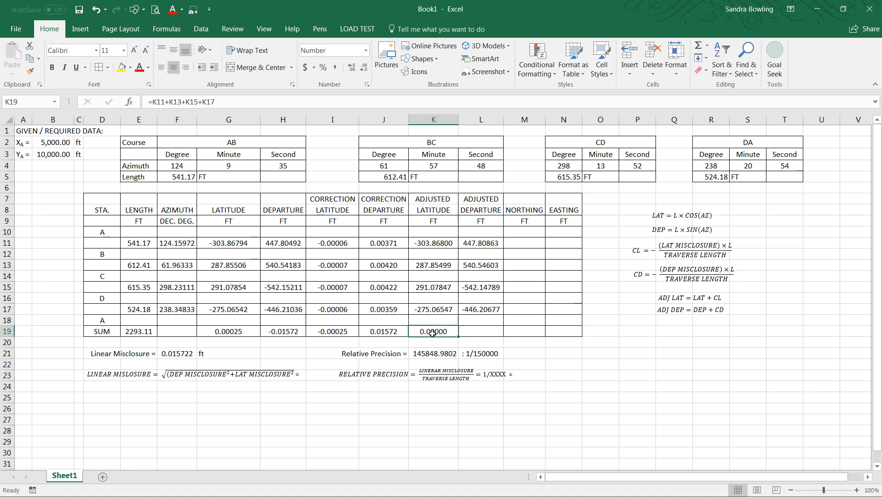
key("ctrl+c")
key("Right")
key("ctrl+v")
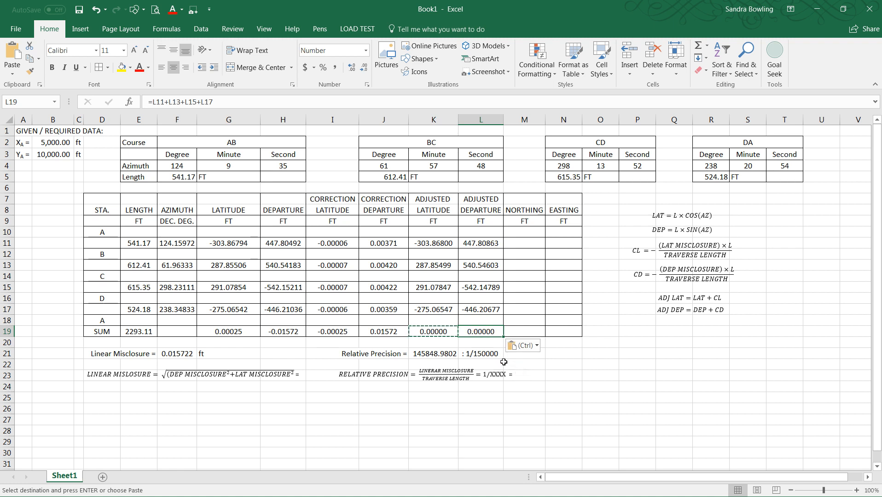
key("Escape")
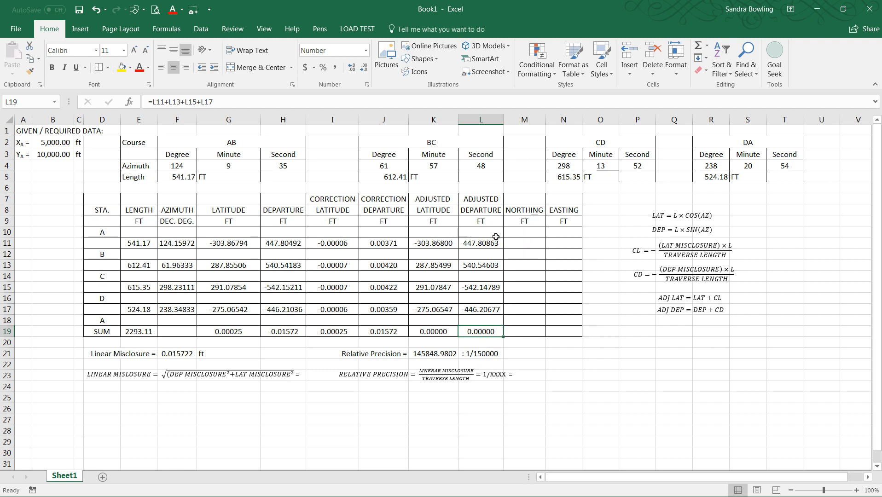
Step: Set station A's northing in M10 to =B3 and its easting in N10 to =B2
left_click(520, 233)
type("=")
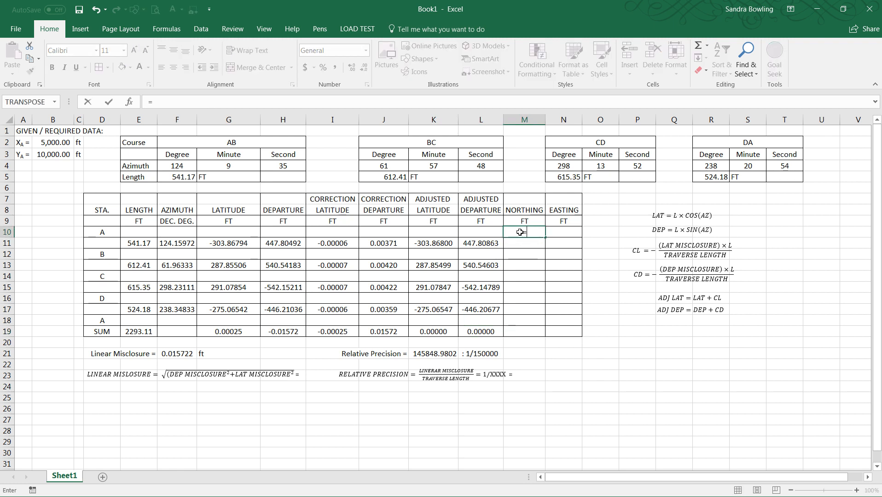
left_click(57, 153)
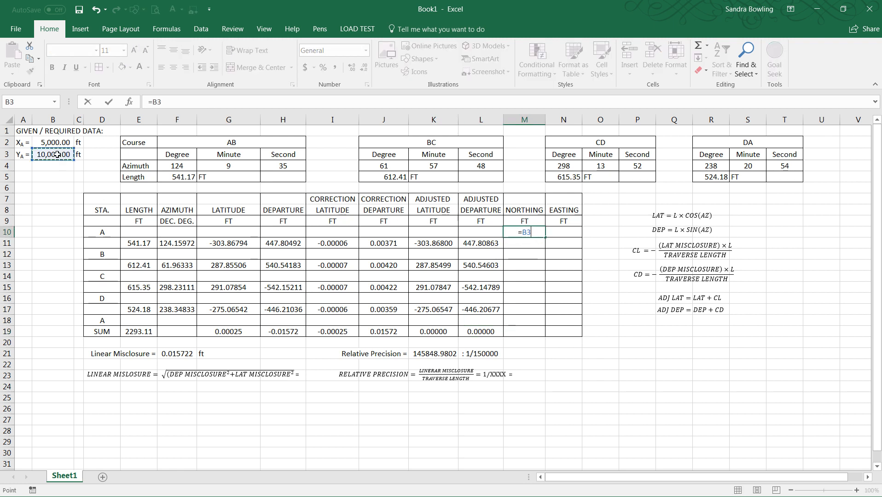
key("Return")
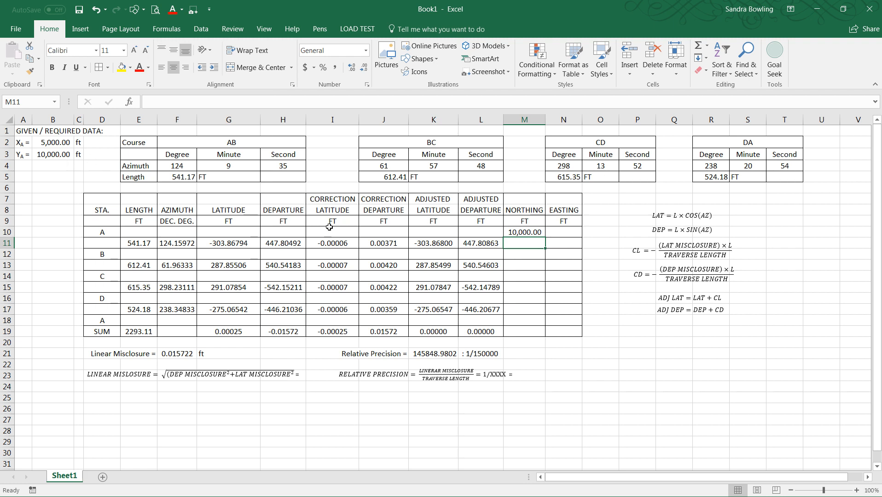
left_click(553, 232)
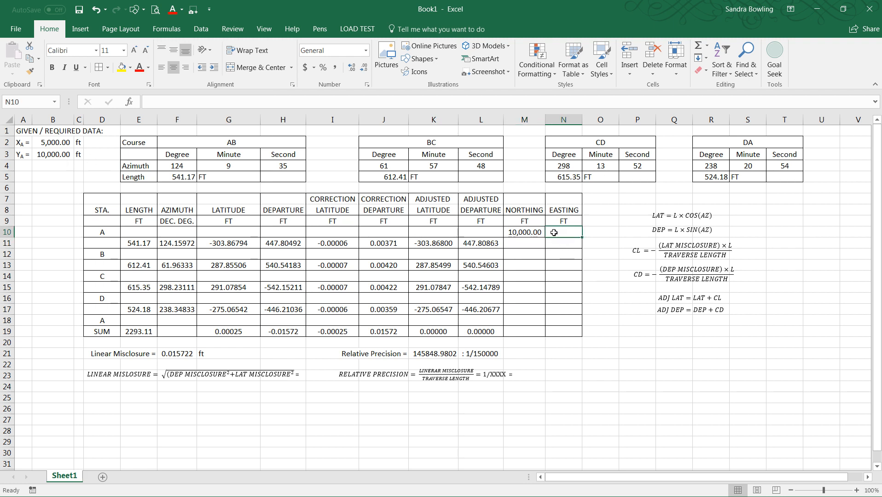
type("=")
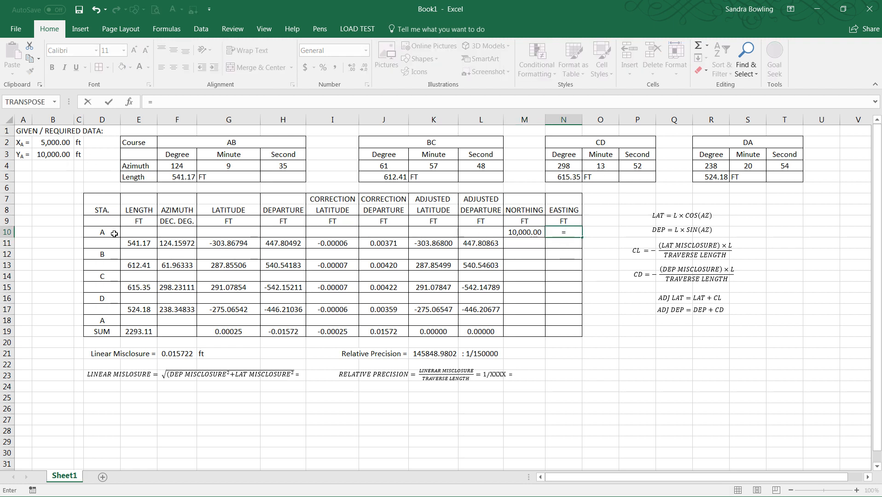
left_click(48, 144)
key("Return")
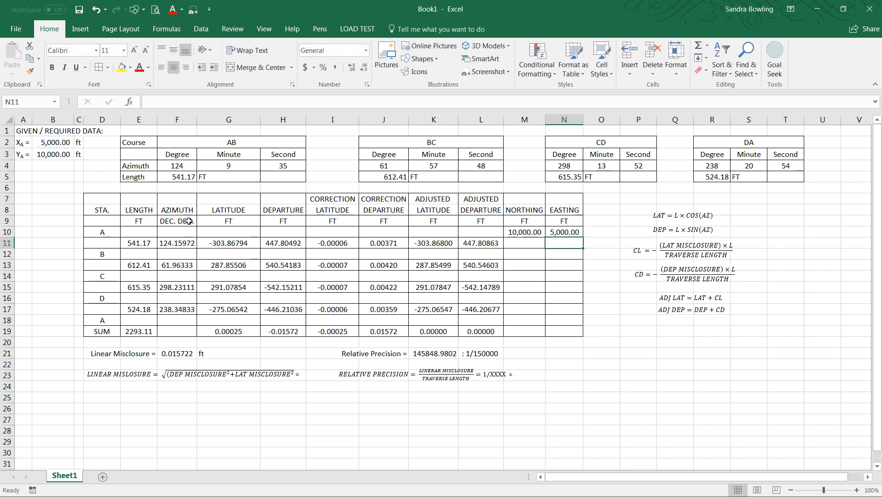
Step: Enter station B's northing formula =M10+K11 in M12
left_click(520, 256)
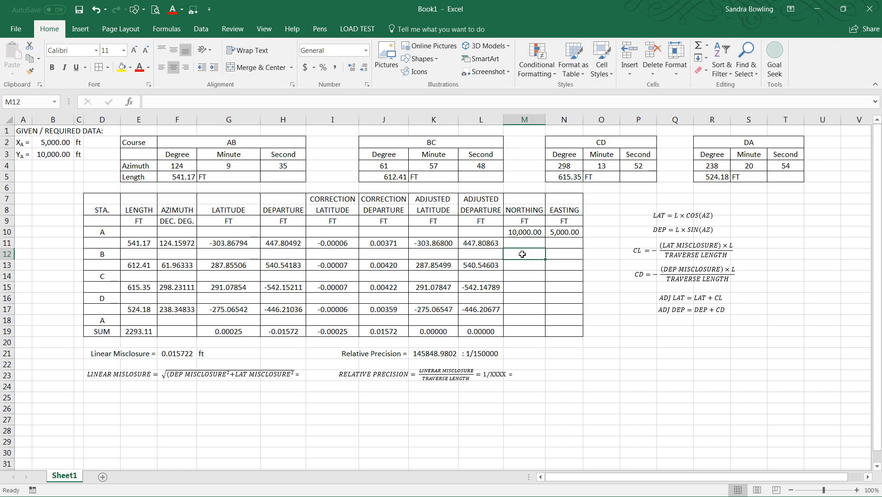
type("=")
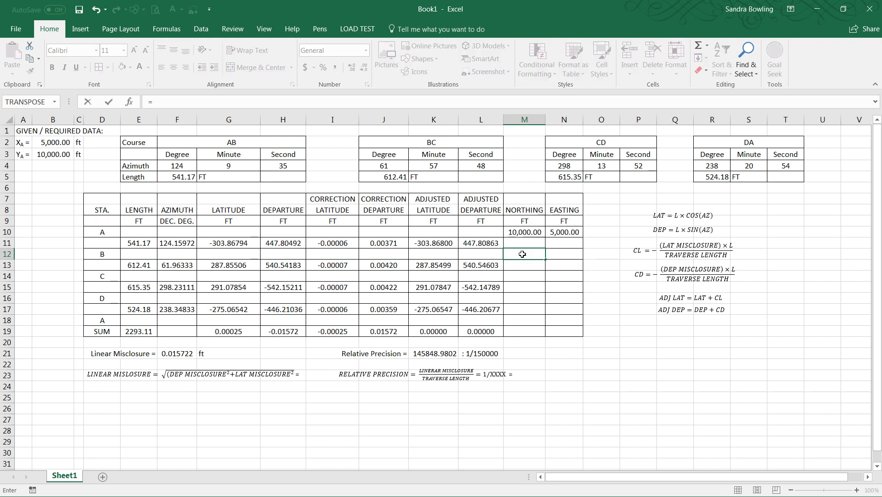
left_click(520, 233)
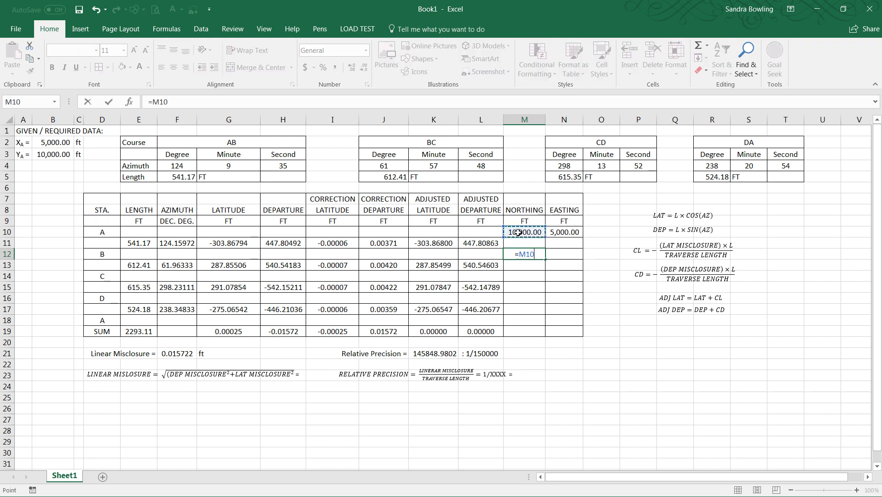
type("+")
left_click(440, 244)
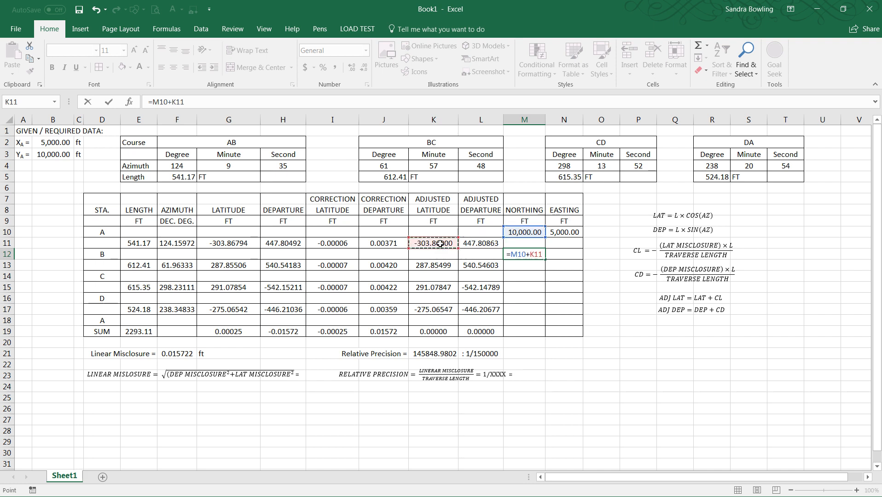
key("Return")
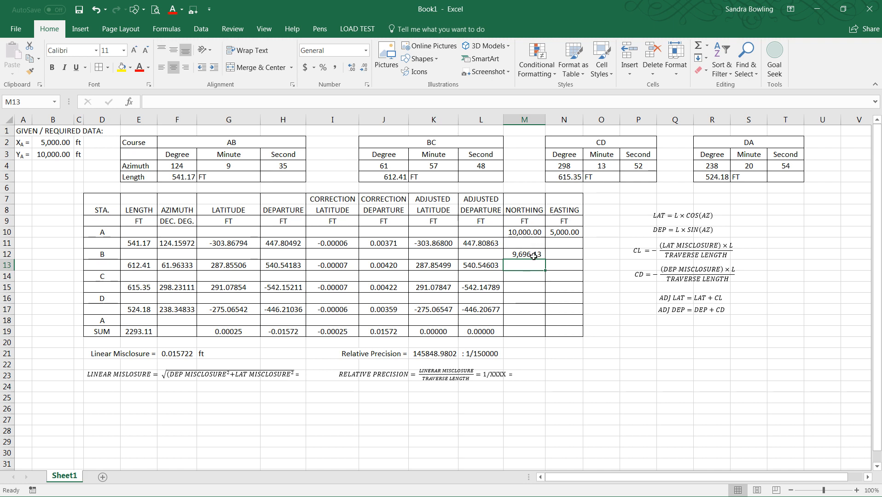
Step: Enter station B's easting formula =N10+L11 in N12
left_click(563, 257)
type("=")
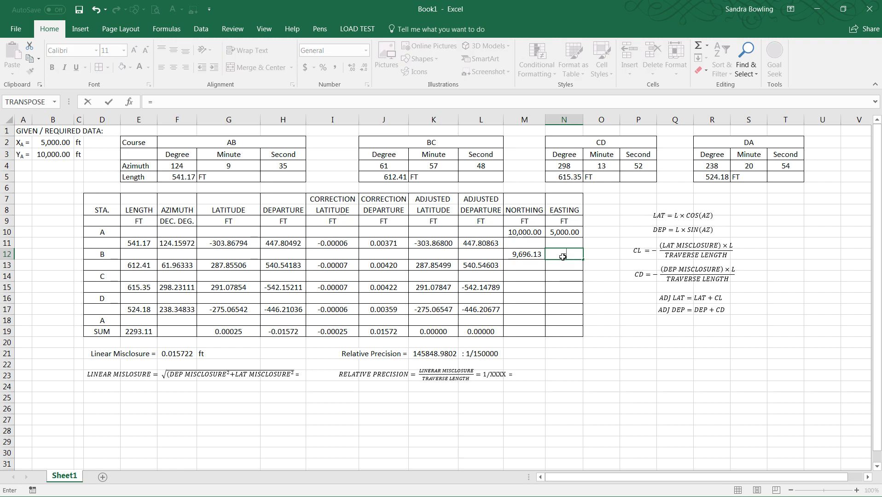
left_click(562, 234)
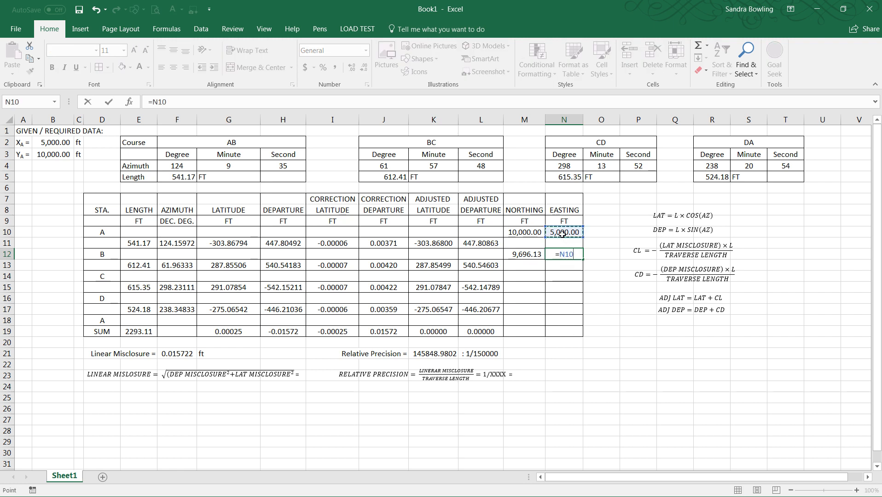
type("+")
left_click(489, 244)
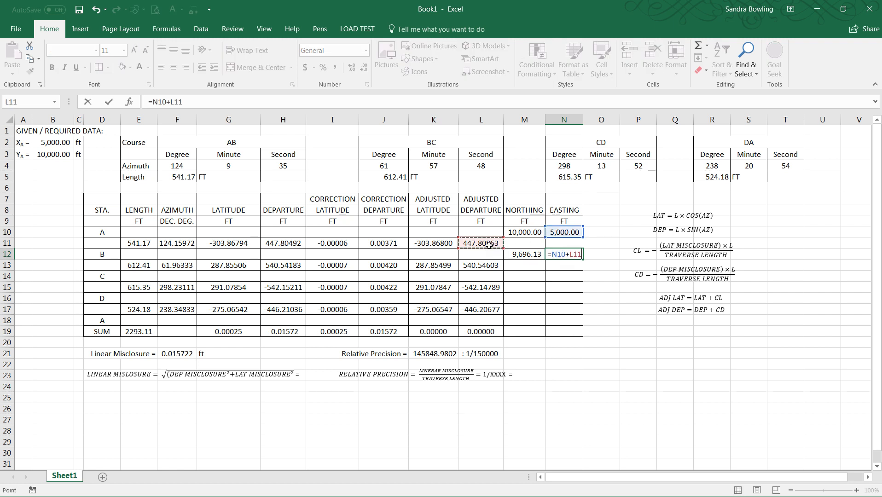
key("Return")
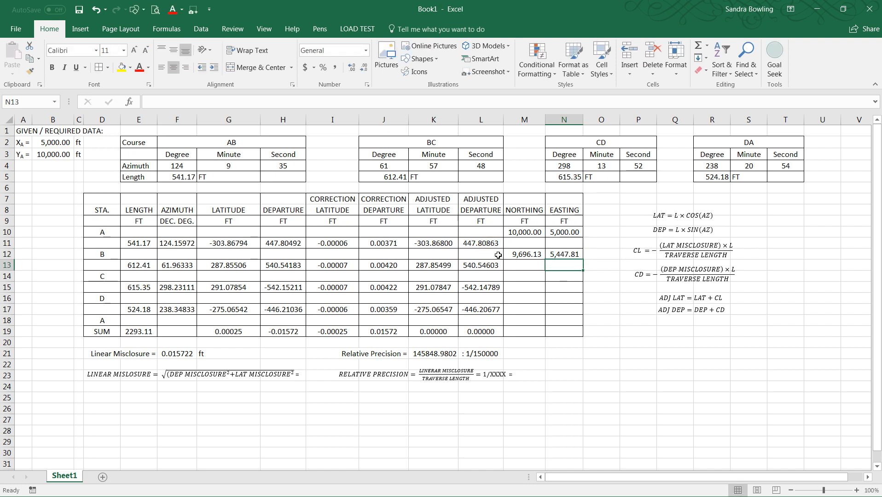
Step: Copy M12's northing formula to M14 for station C and check its references
left_click(523, 255)
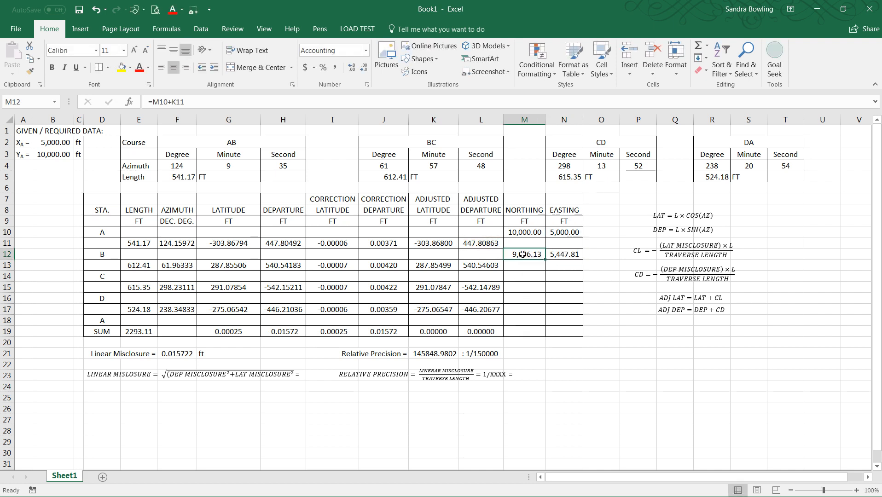
key("ctrl+c")
left_click(525, 277)
key("ctrl+v")
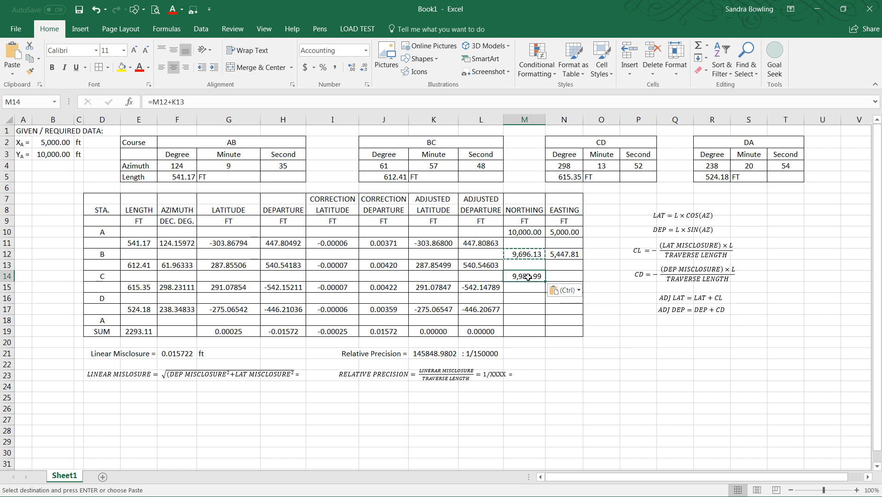
key("Escape")
left_click(238, 102)
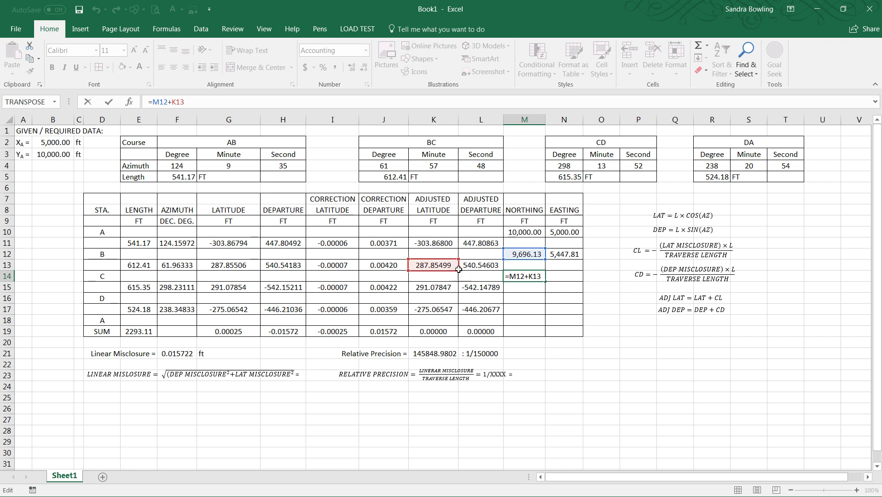
key("ctrl+Return")
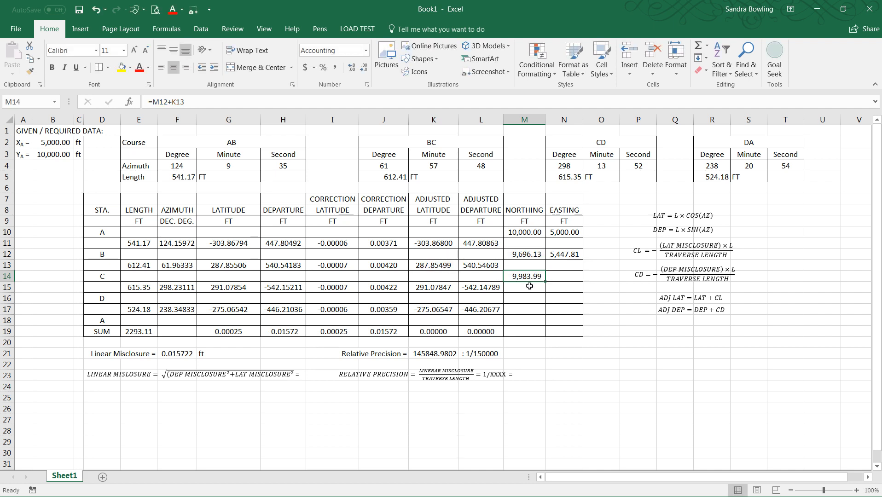
Step: Copy the northing formula from M14 to M16 and M18 for stations D and A, checking M18's references
left_click(523, 299)
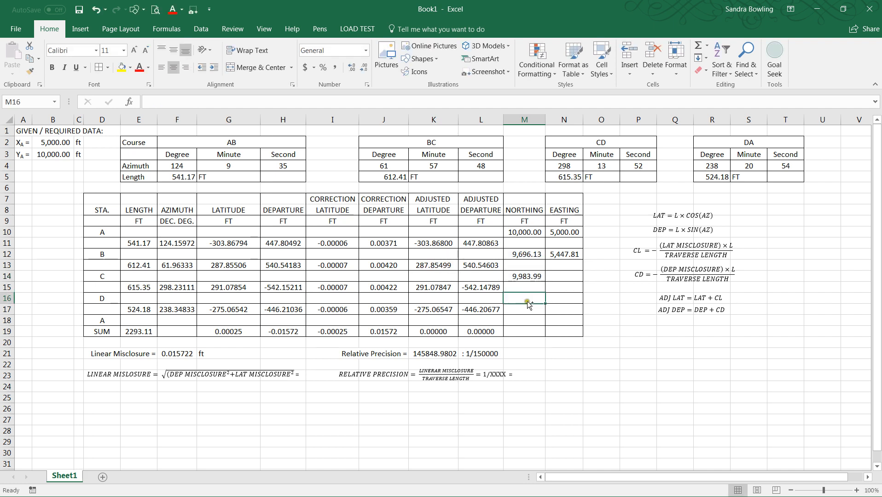
left_click(525, 277)
key("ctrl+c")
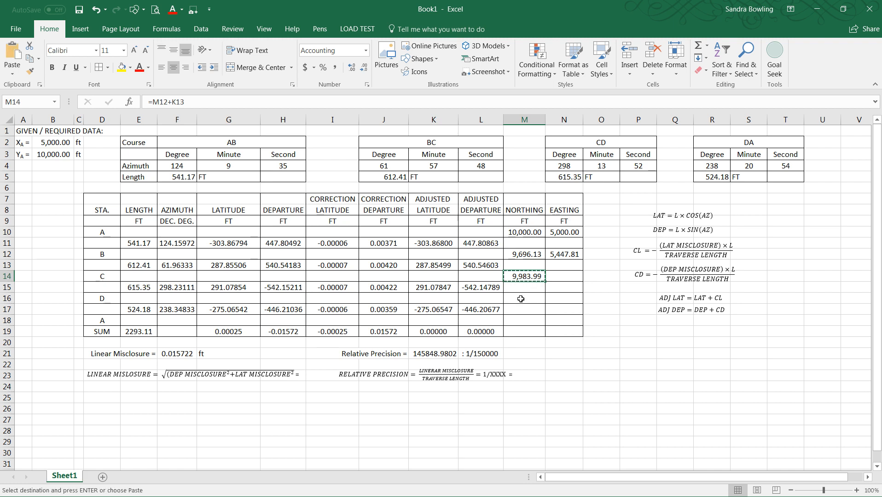
left_click(522, 298)
key("ctrl+v")
left_click(520, 319)
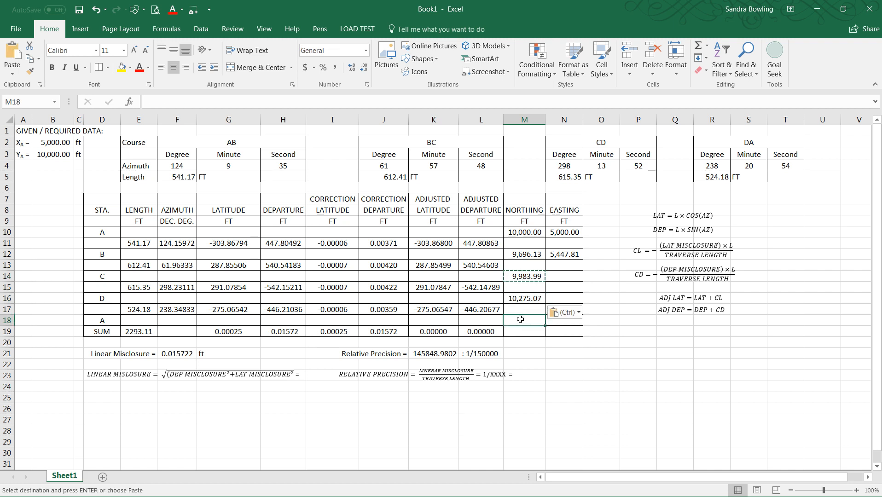
key("ctrl+v")
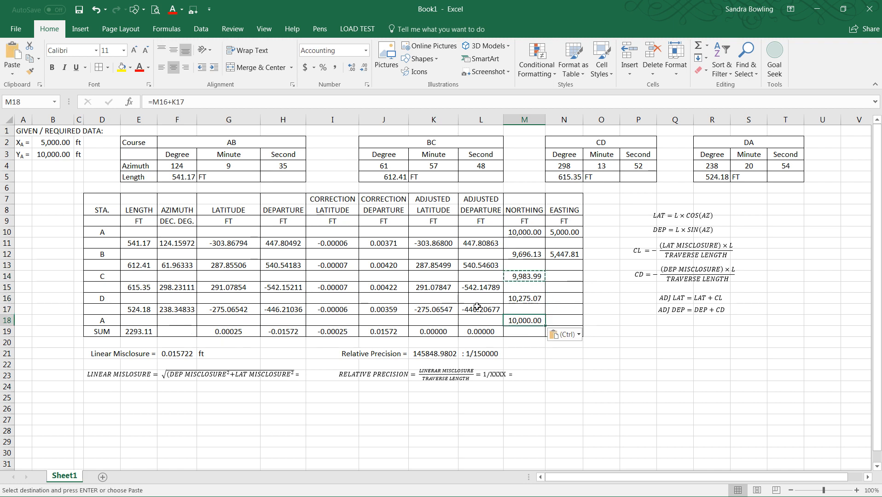
key("Escape")
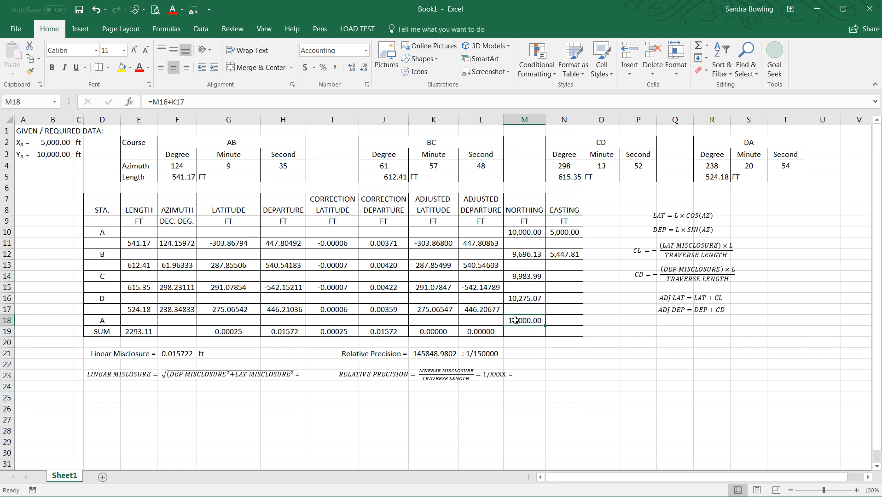
left_click(201, 104)
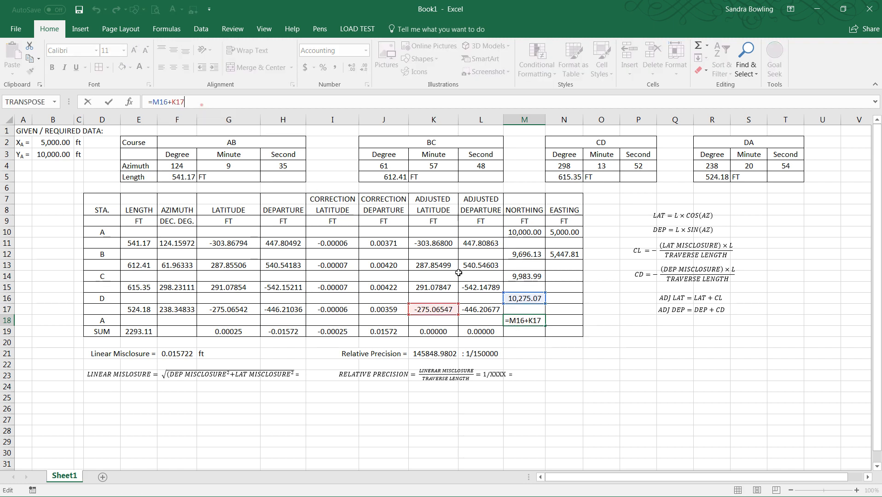
key("Return")
Step: Copy N12's easting formula to N14, N16 and N18 for stations C, D and A
left_click(564, 255)
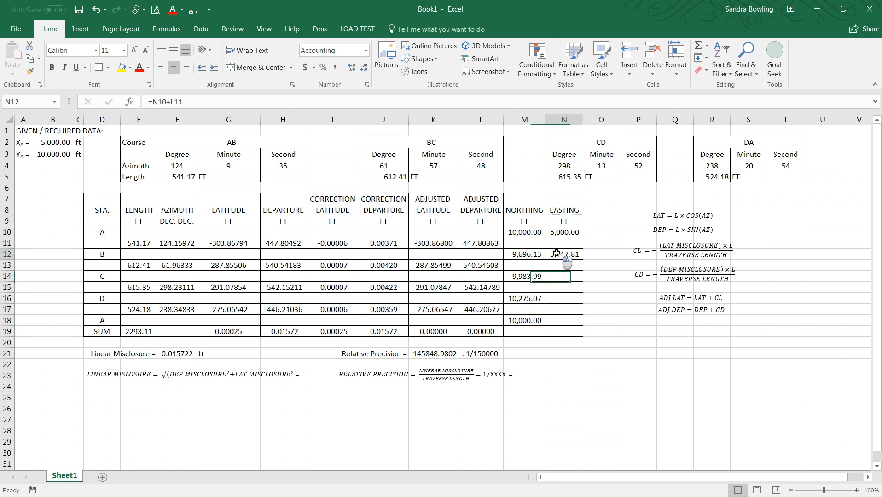
left_click(227, 102)
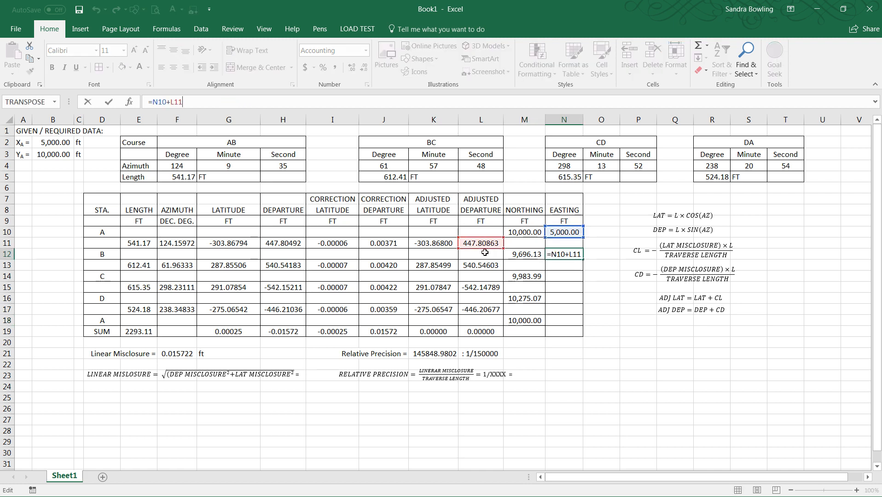
left_click(570, 256)
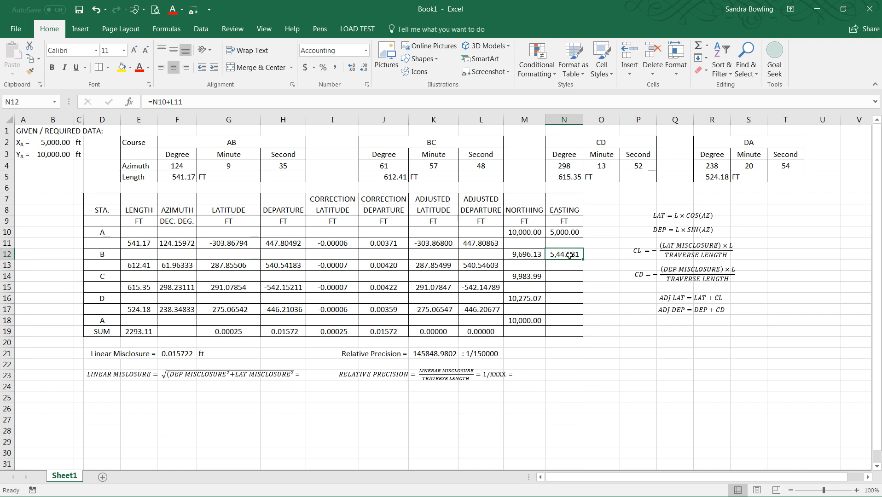
key("ctrl+c")
left_click(561, 276)
key("ctrl+v")
left_click(556, 299)
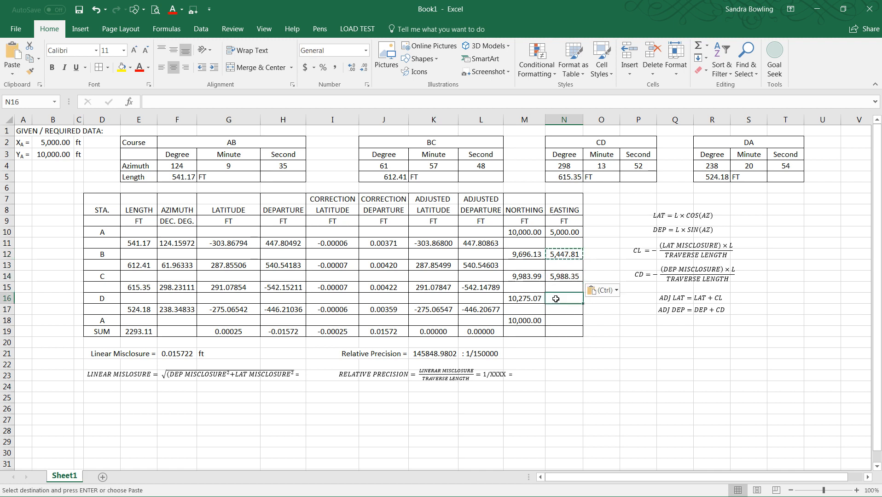
key("ctrl+v")
left_click(558, 322)
key("ctrl+v")
left_click(524, 354)
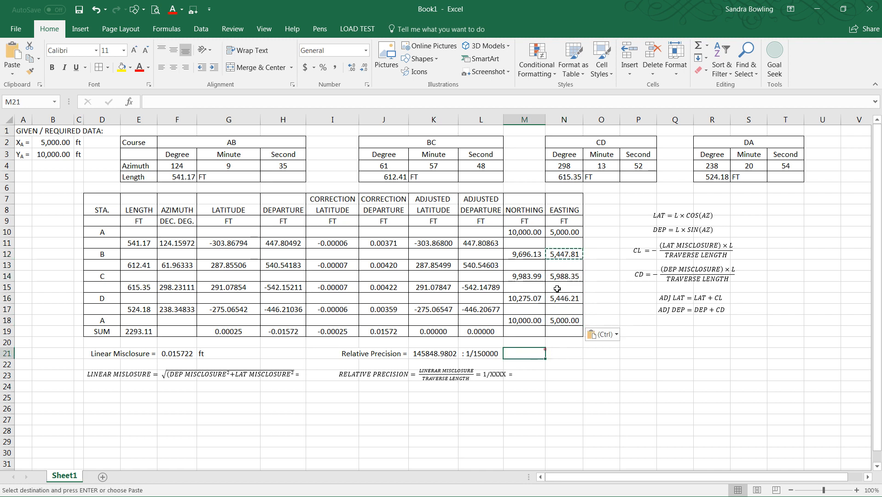
key("Escape")
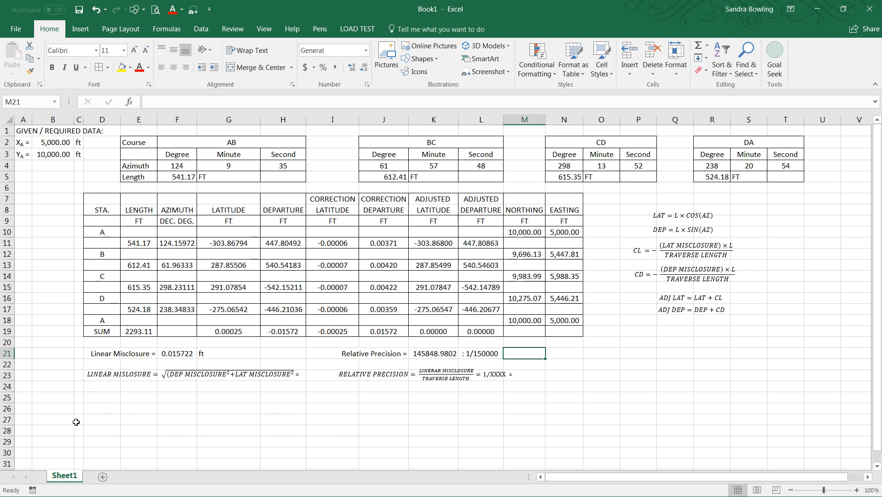
left_click(191, 374)
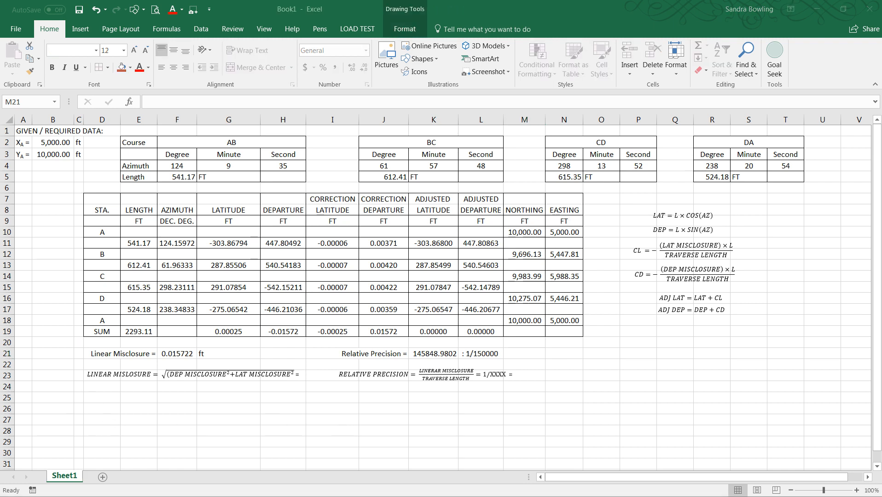